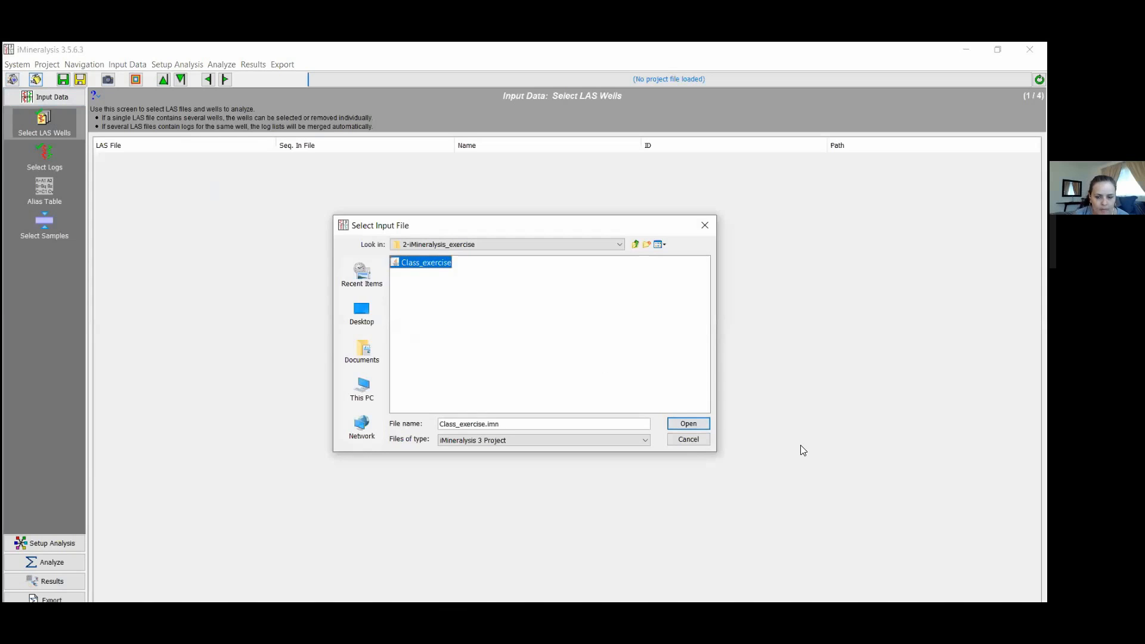
Open the Class_exercise.imn project and apply the Test_well.LAS well as input data.
click(695, 424)
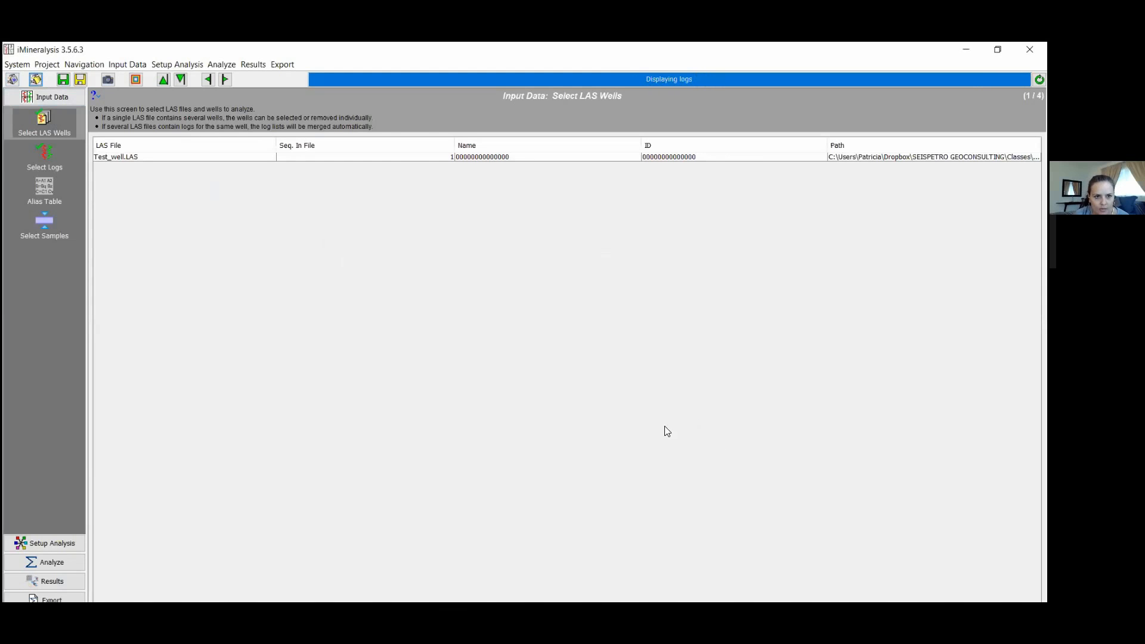
click(185, 157)
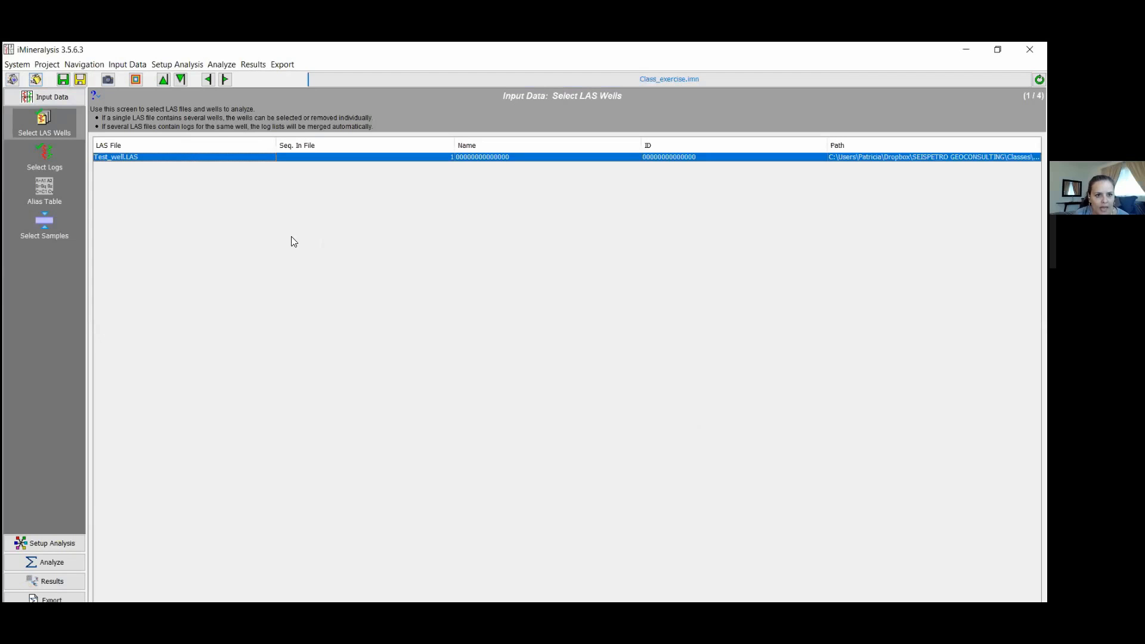
double_click(793, 49)
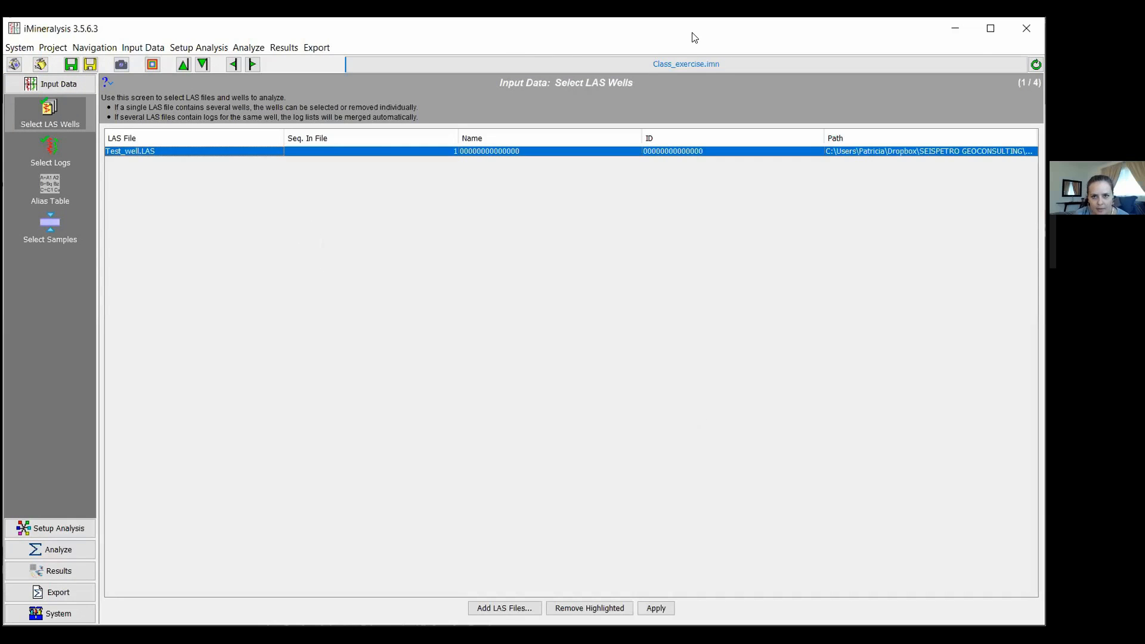
click(654, 613)
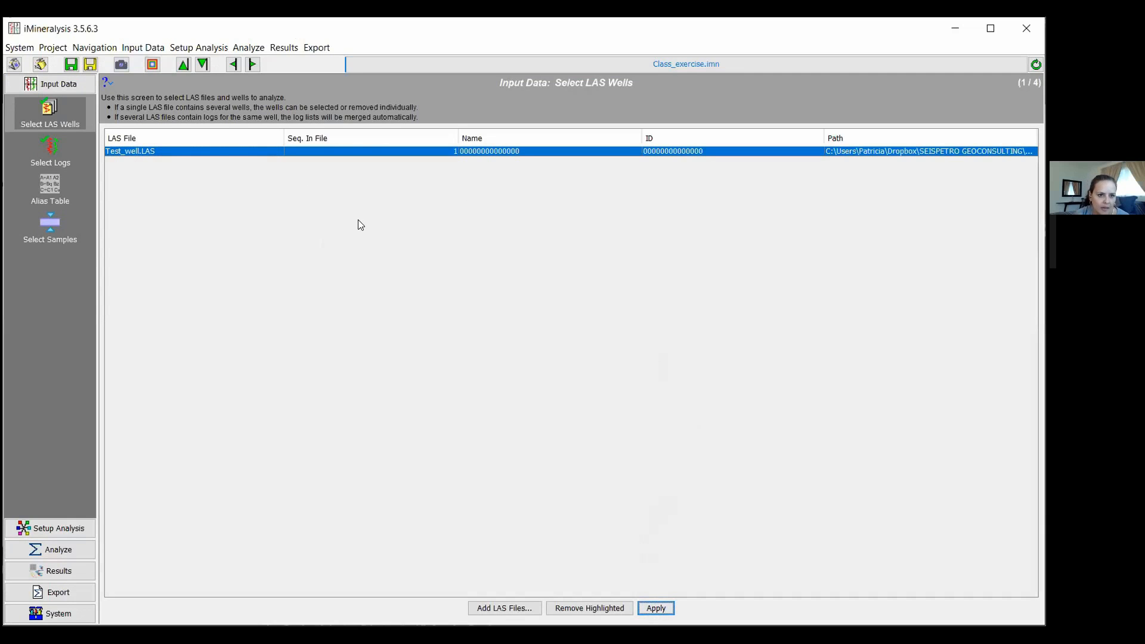
Apply the existing log selection and the sample selections for the test well.
click(46, 150)
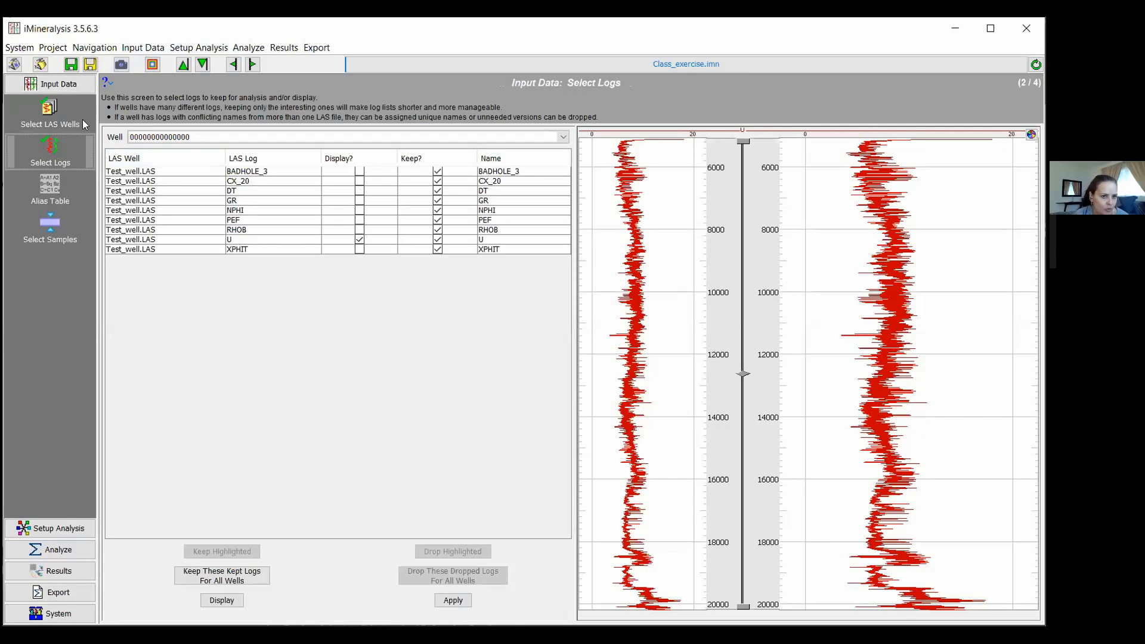
click(458, 602)
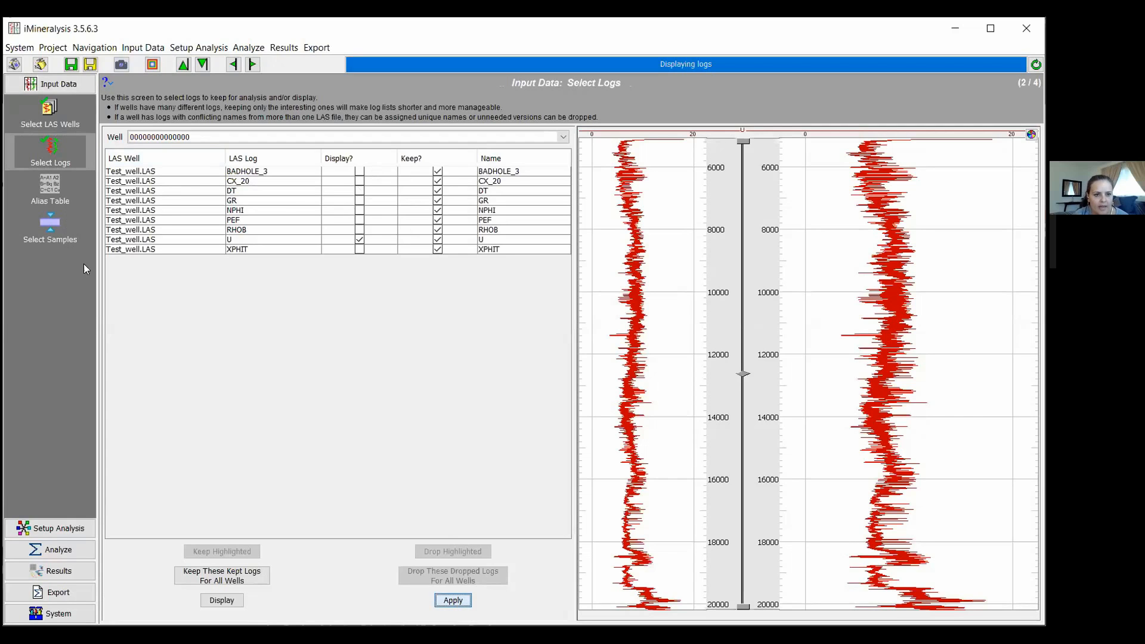
click(61, 227)
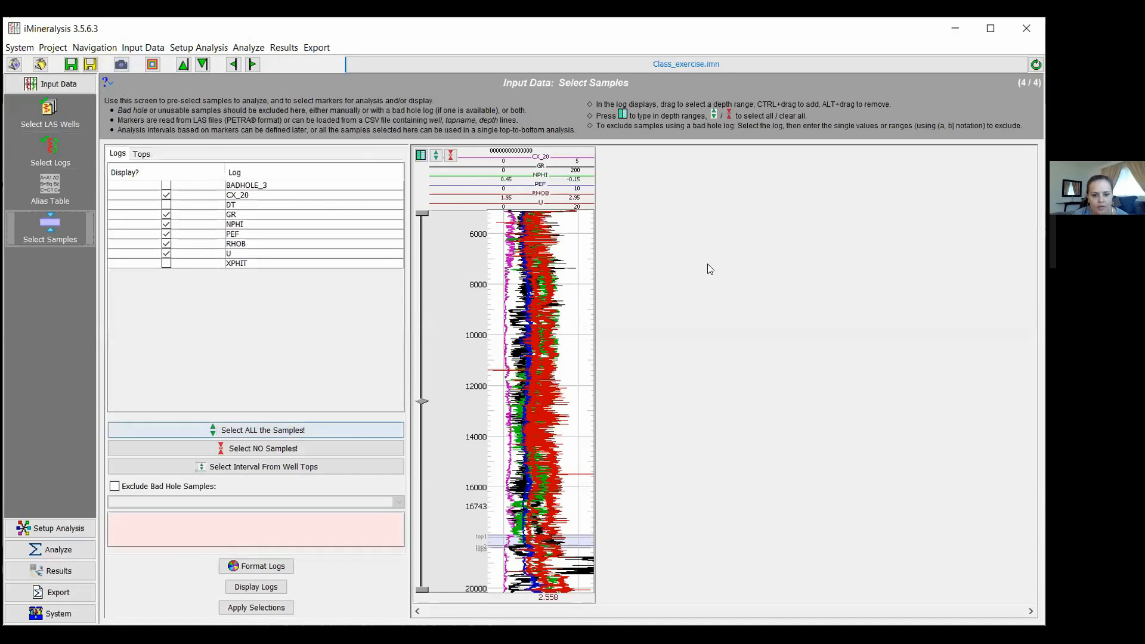
click(263, 609)
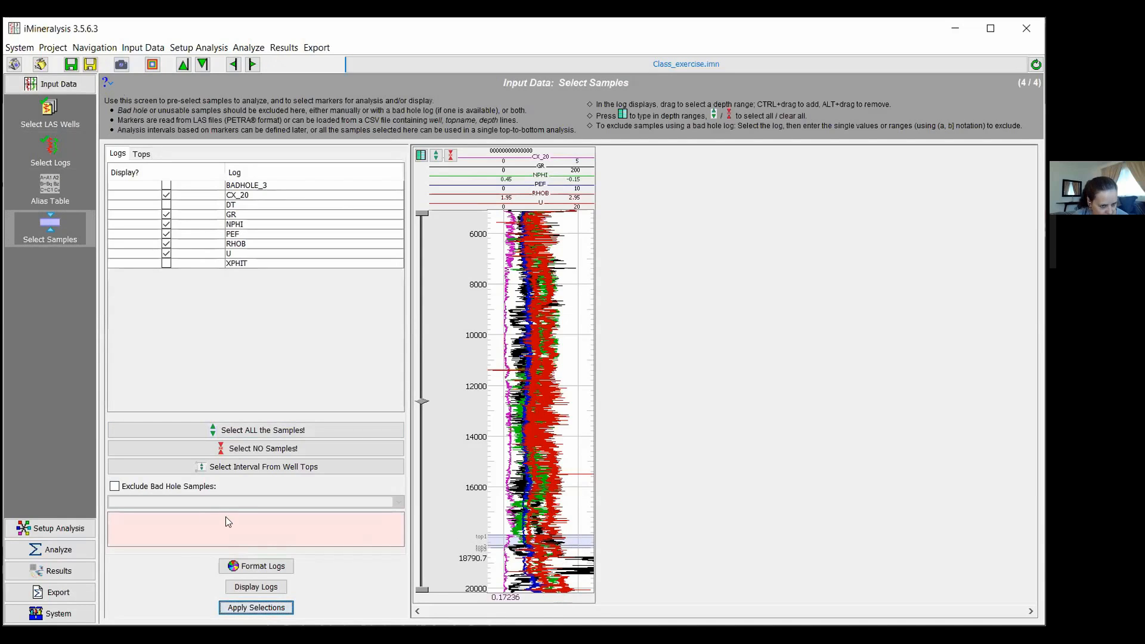
Select the Initial coefficient matrix of the Initial_limits search limits in the analysis setup and apply it.
click(53, 529)
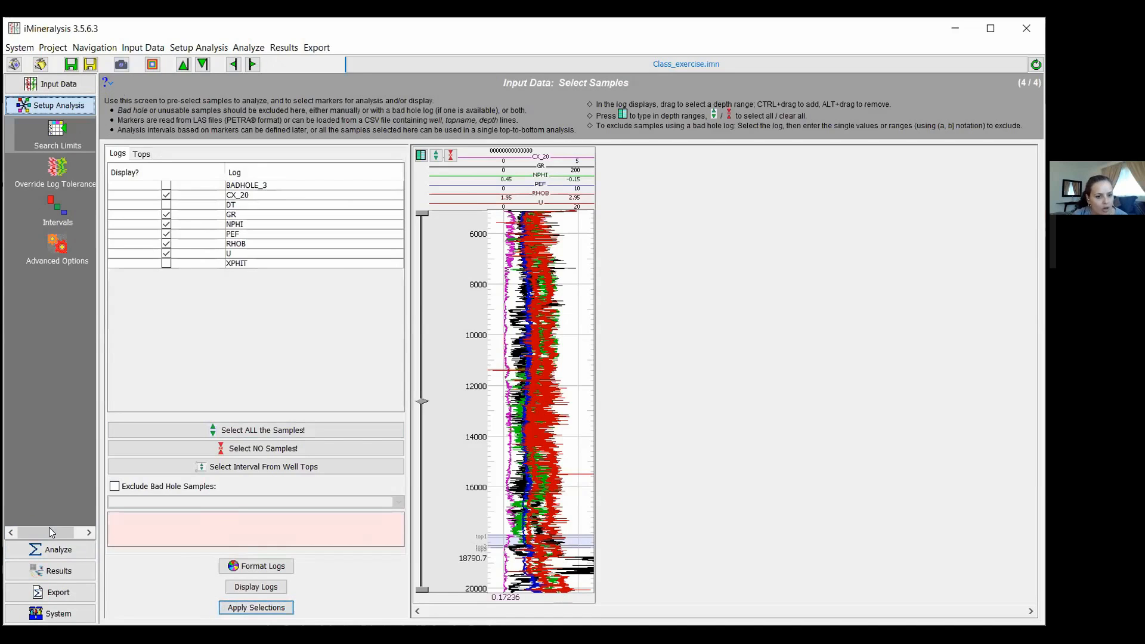
click(51, 139)
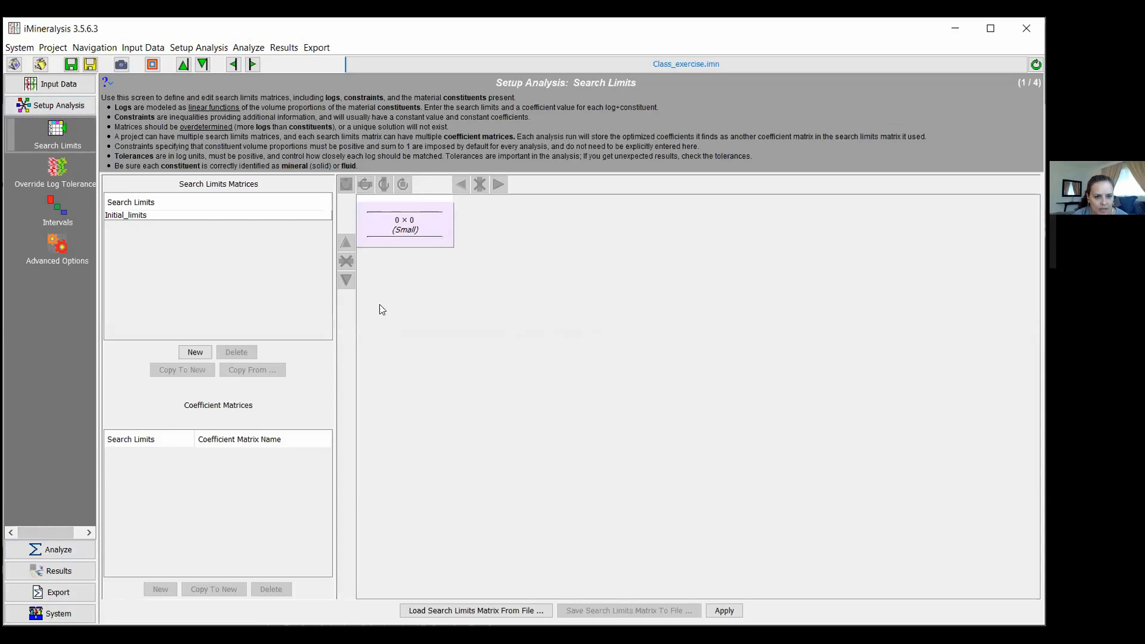
click(240, 216)
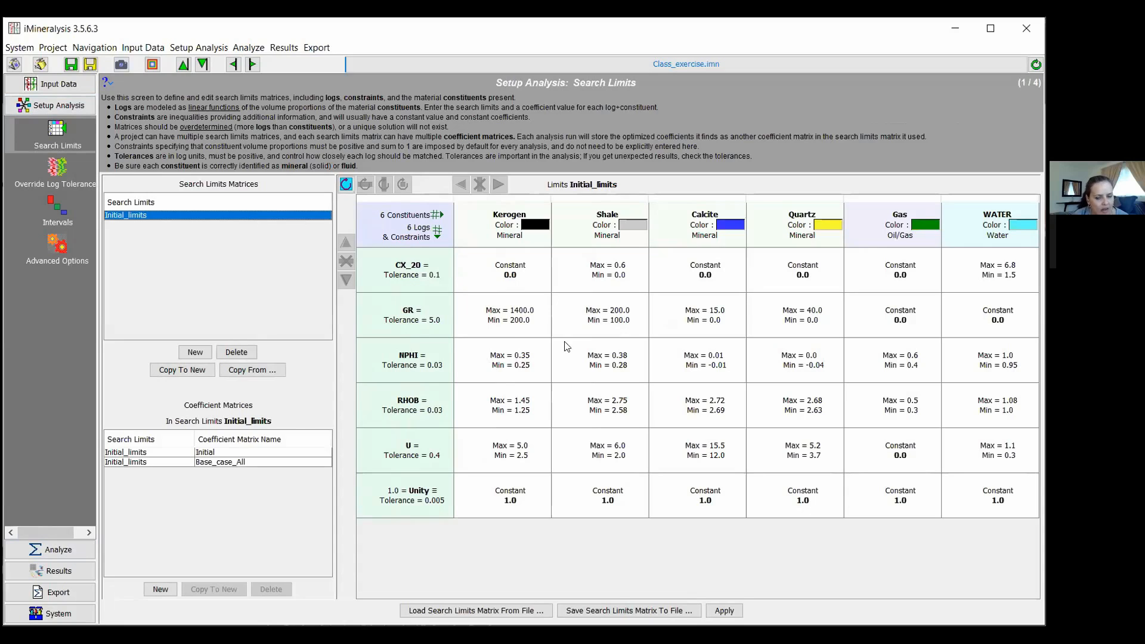
click(221, 455)
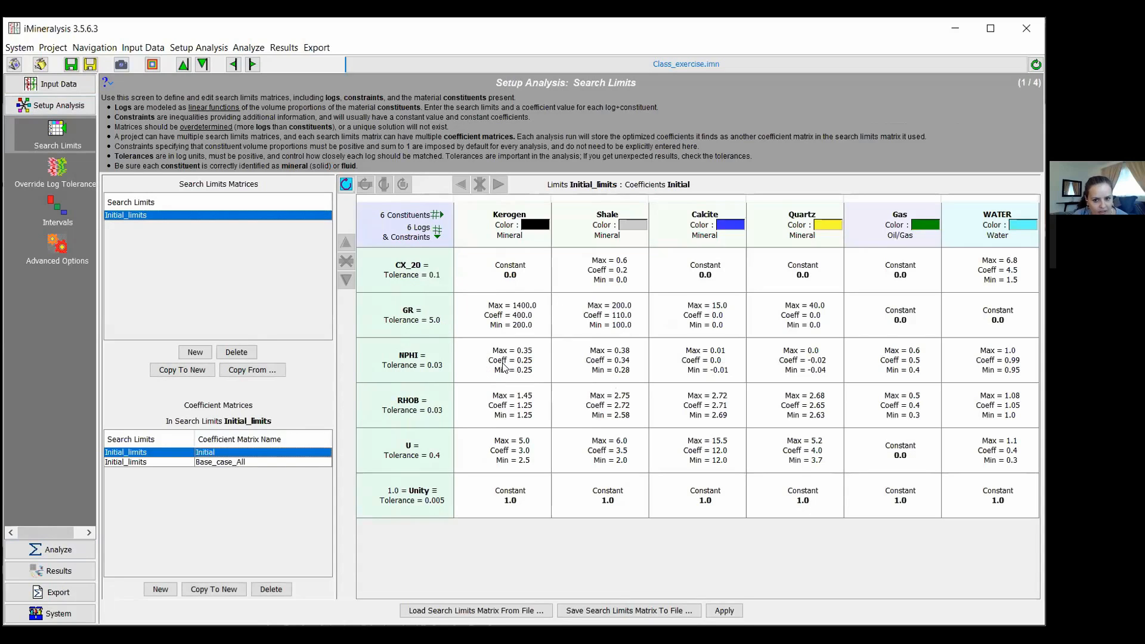
click(737, 613)
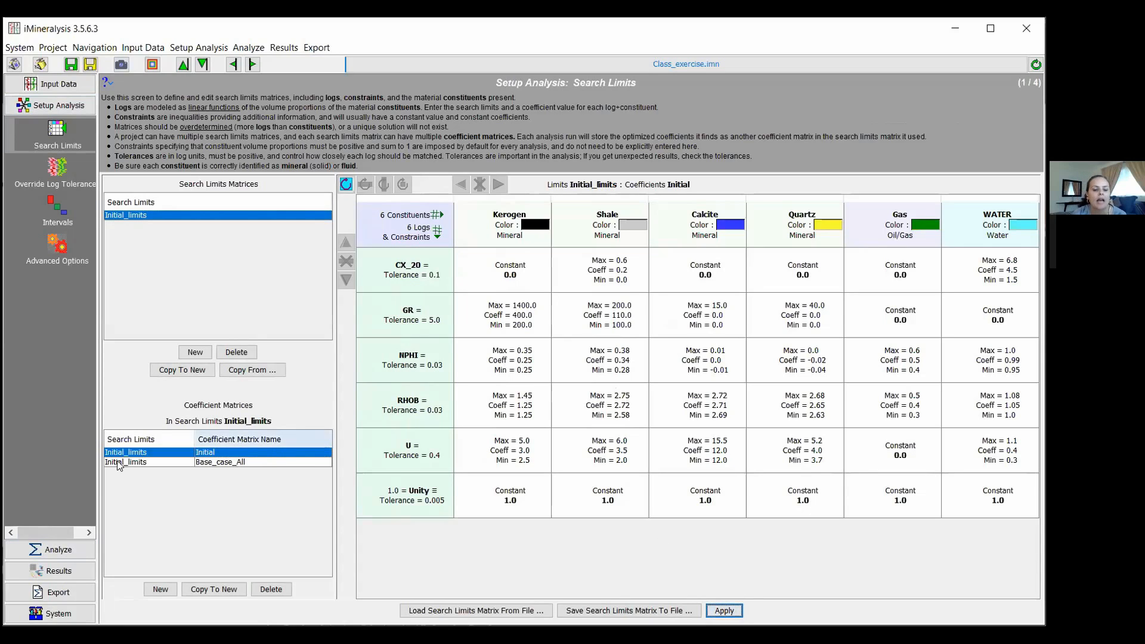
Set the starting coefficients of the All interval to Initial in the analysis preparation.
click(77, 551)
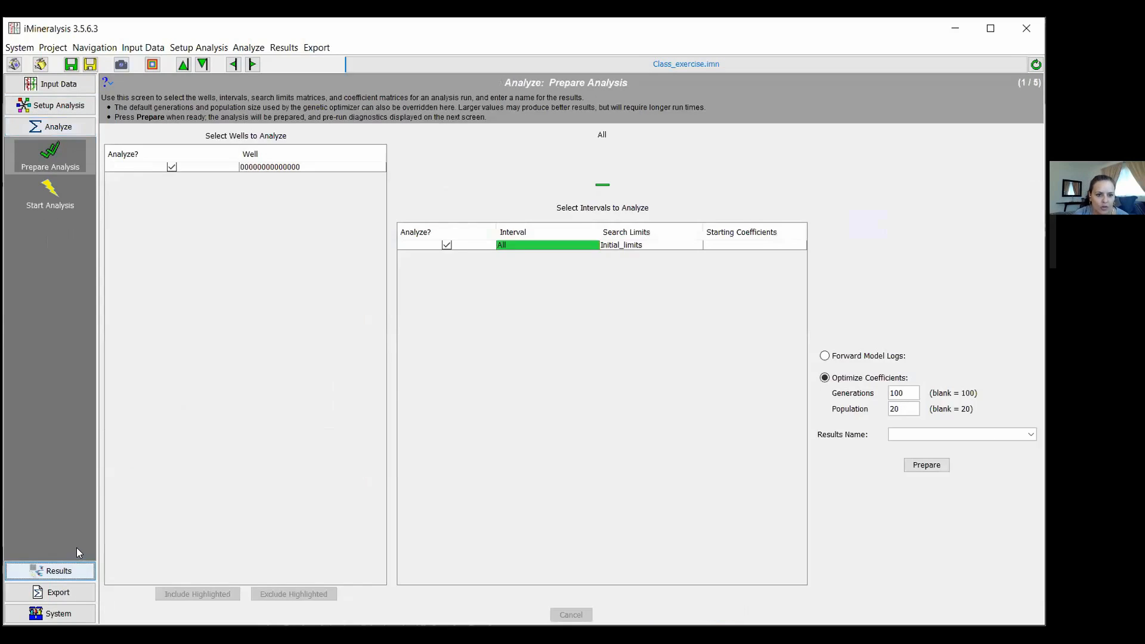
click(53, 154)
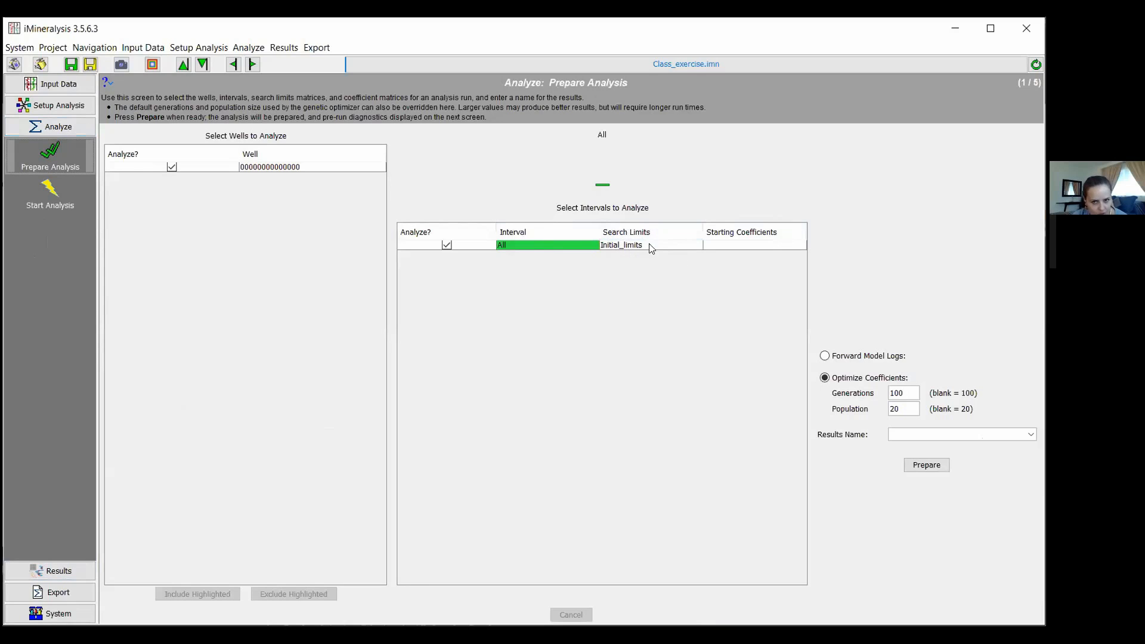
click(770, 247)
click(773, 246)
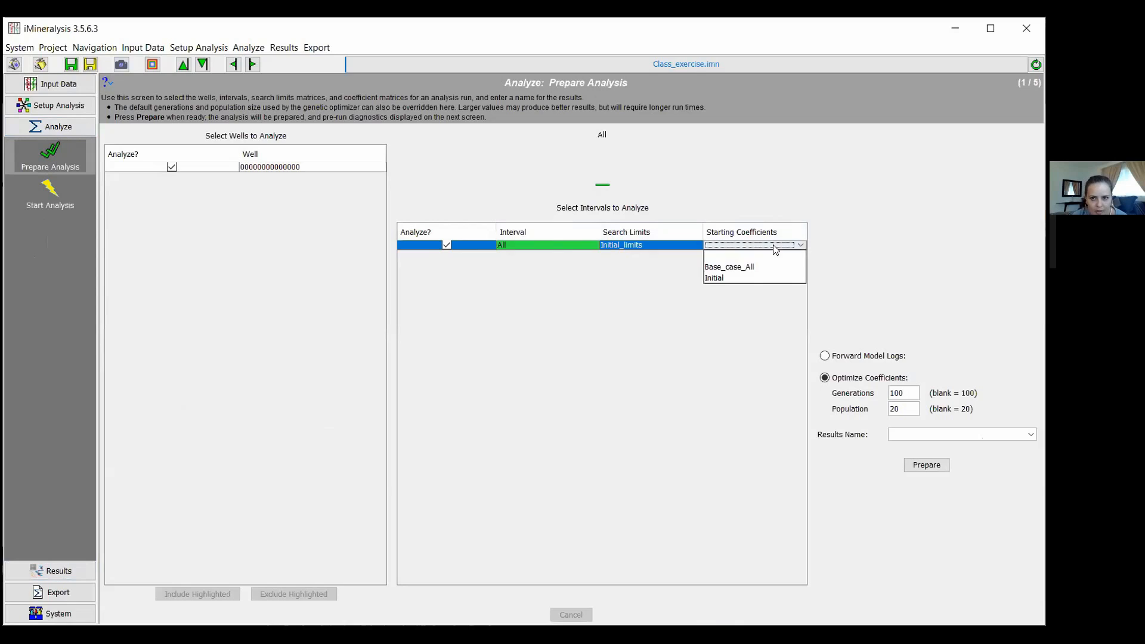
click(732, 279)
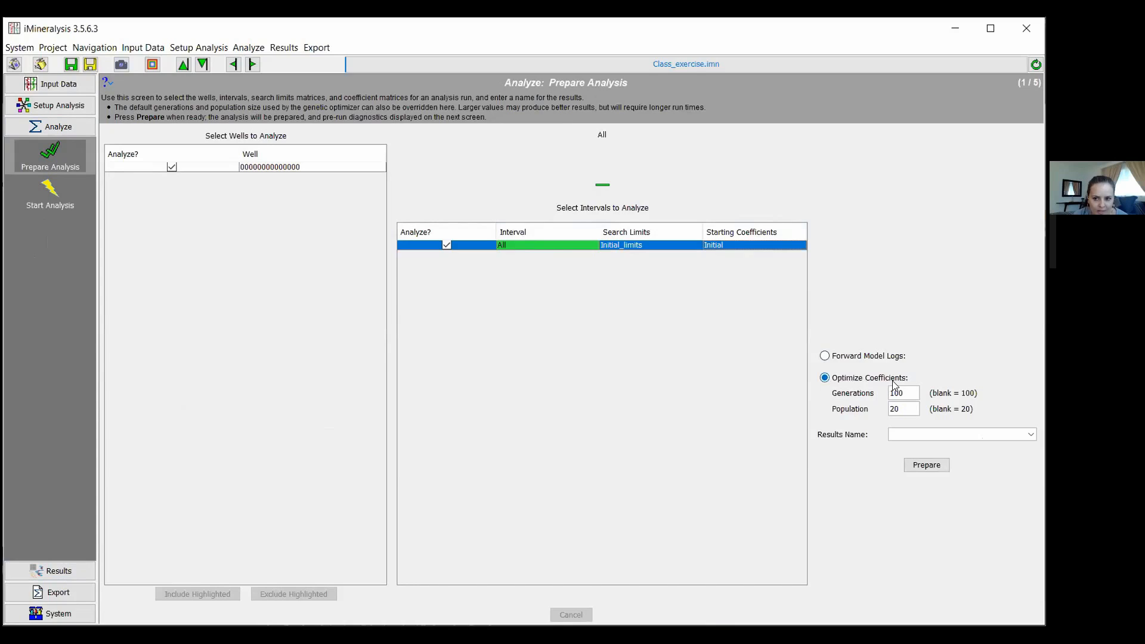
Prepare and start a Forward Model Logs analysis with the results name Basecase.
click(837, 360)
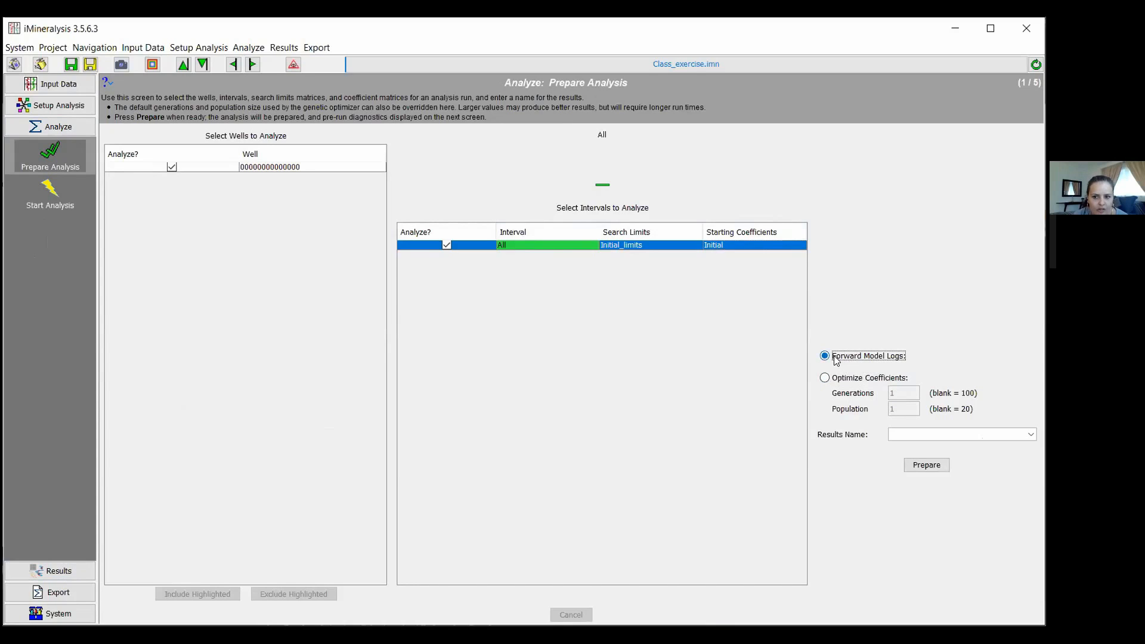
click(936, 431)
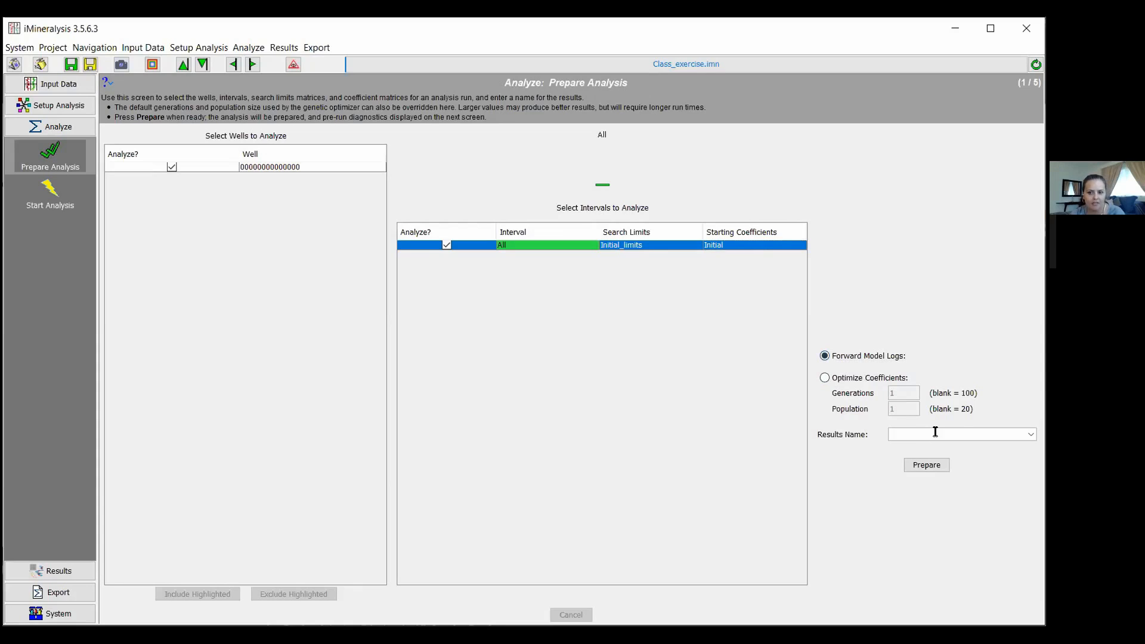
text(Ba)
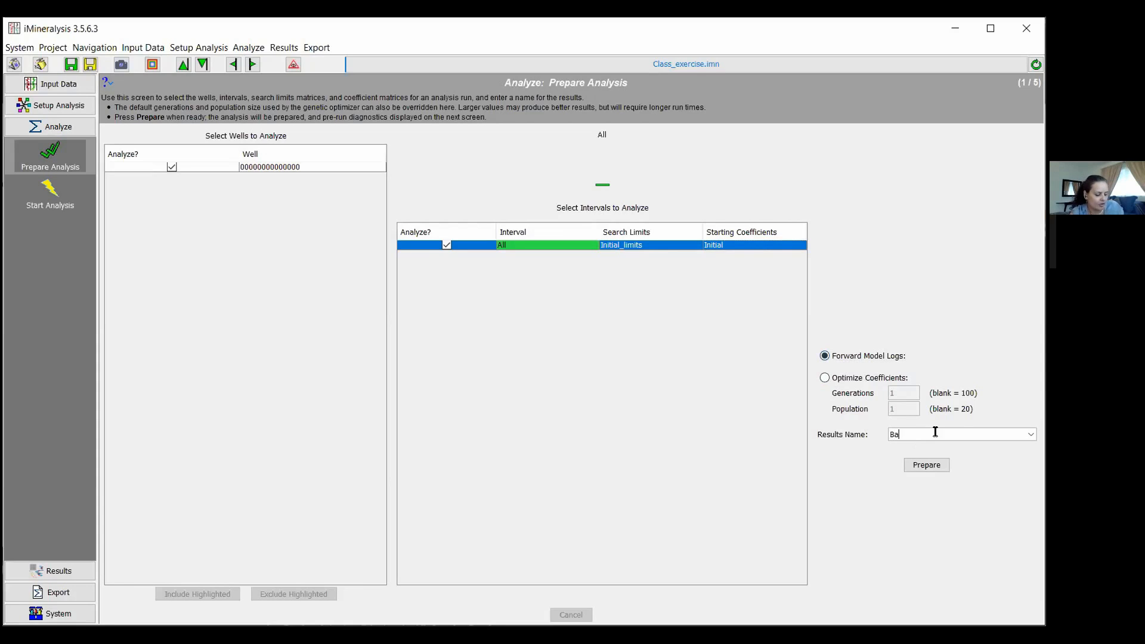
text(secase)
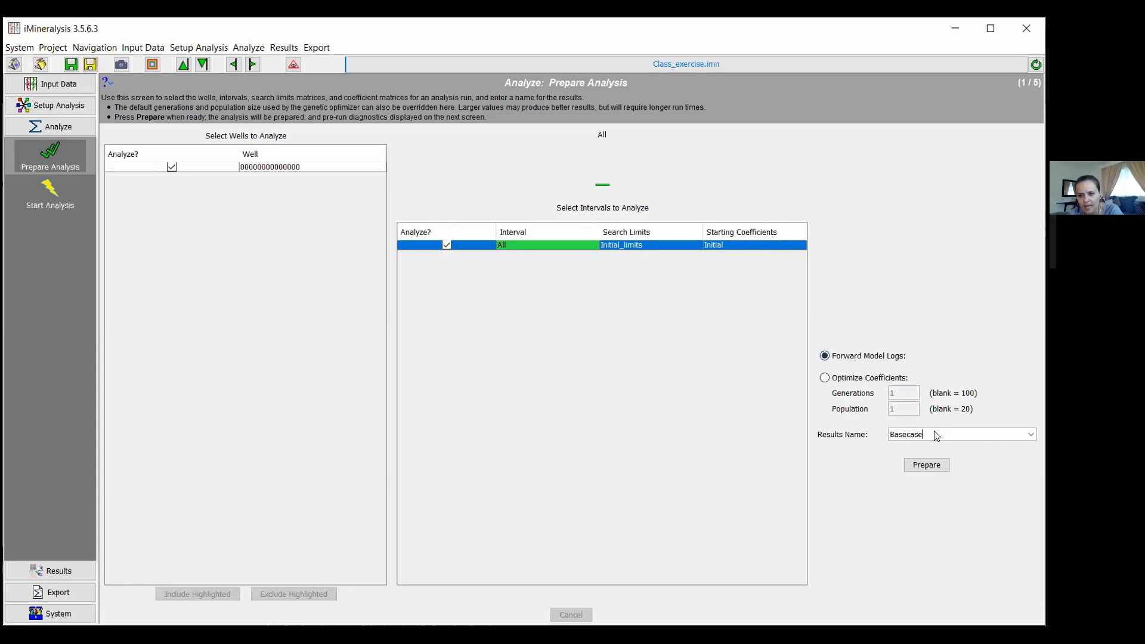
click(932, 467)
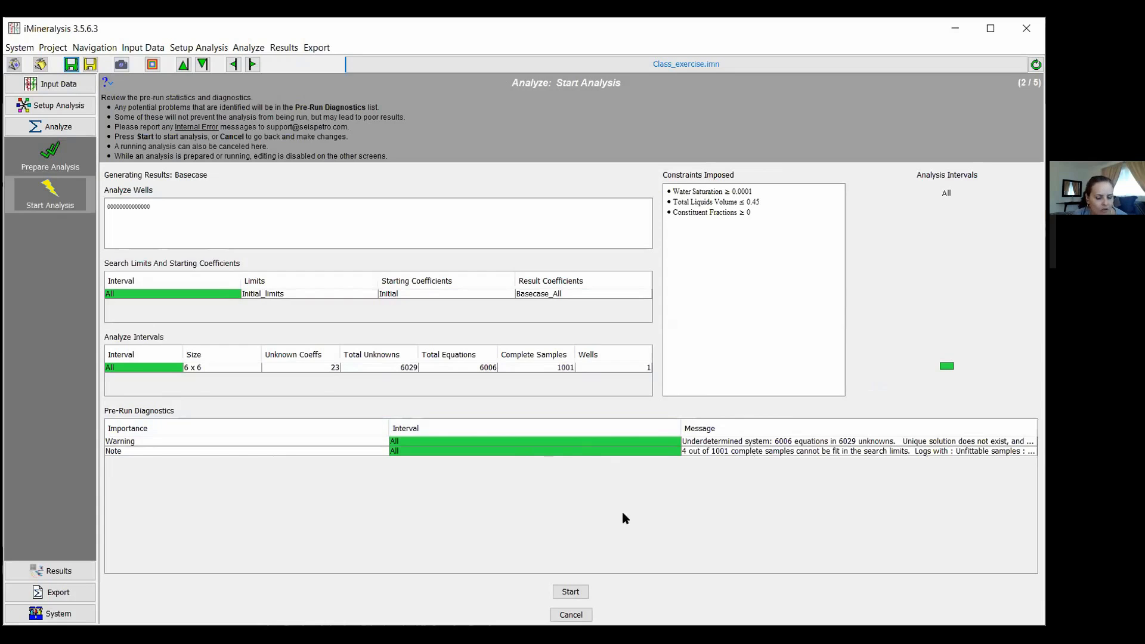
click(571, 591)
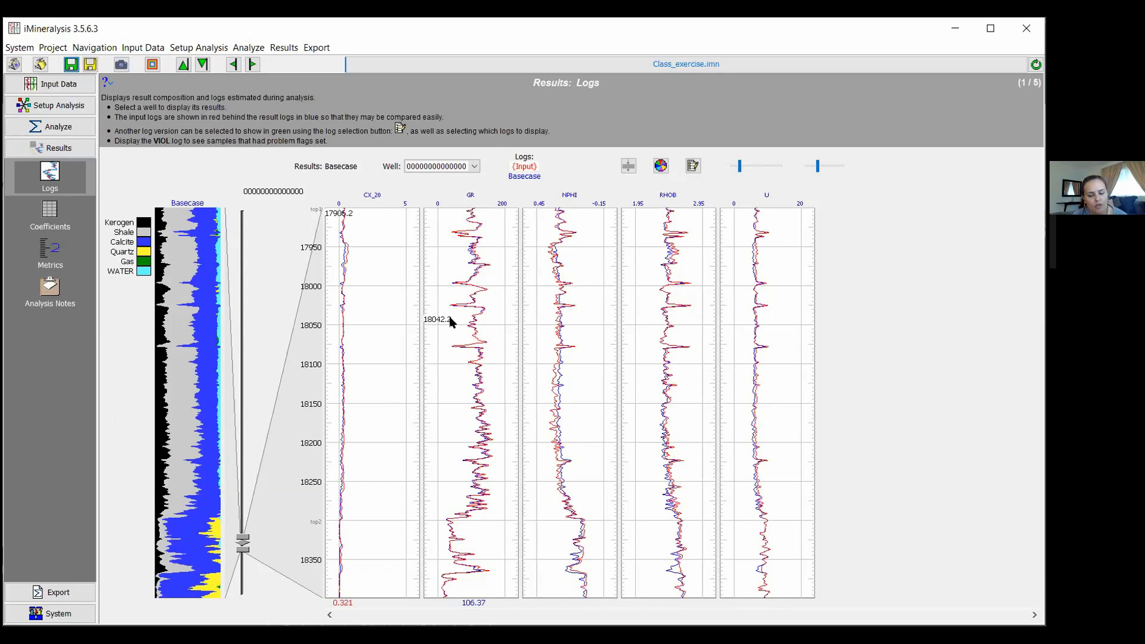
Add the KEROGEN and SW_IM logs to the Basecase results display.
click(693, 167)
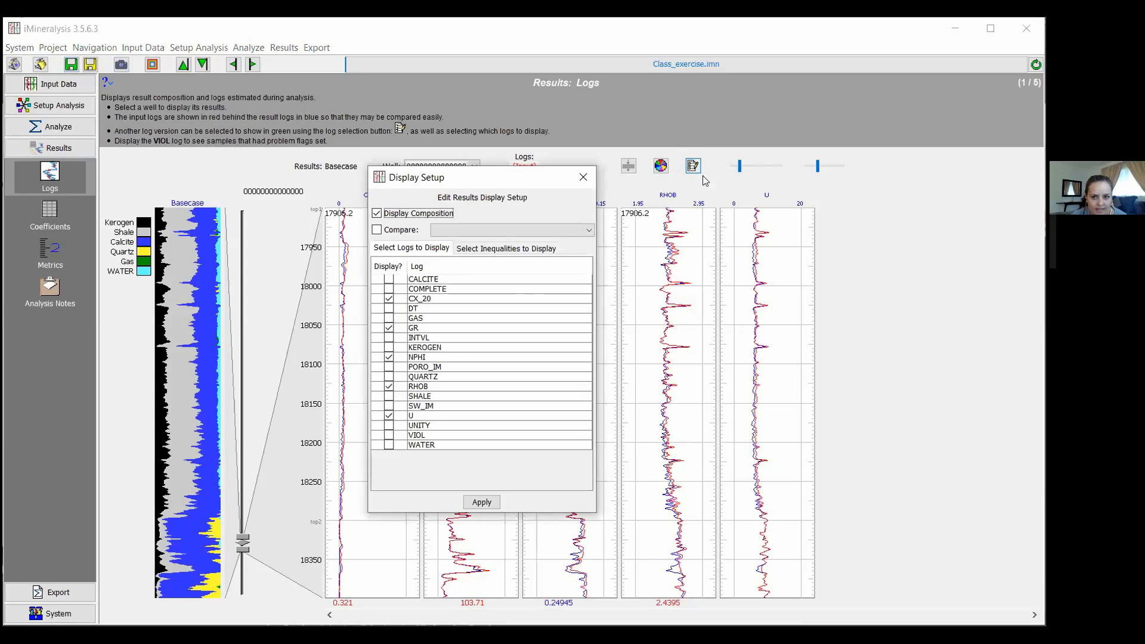
click(389, 348)
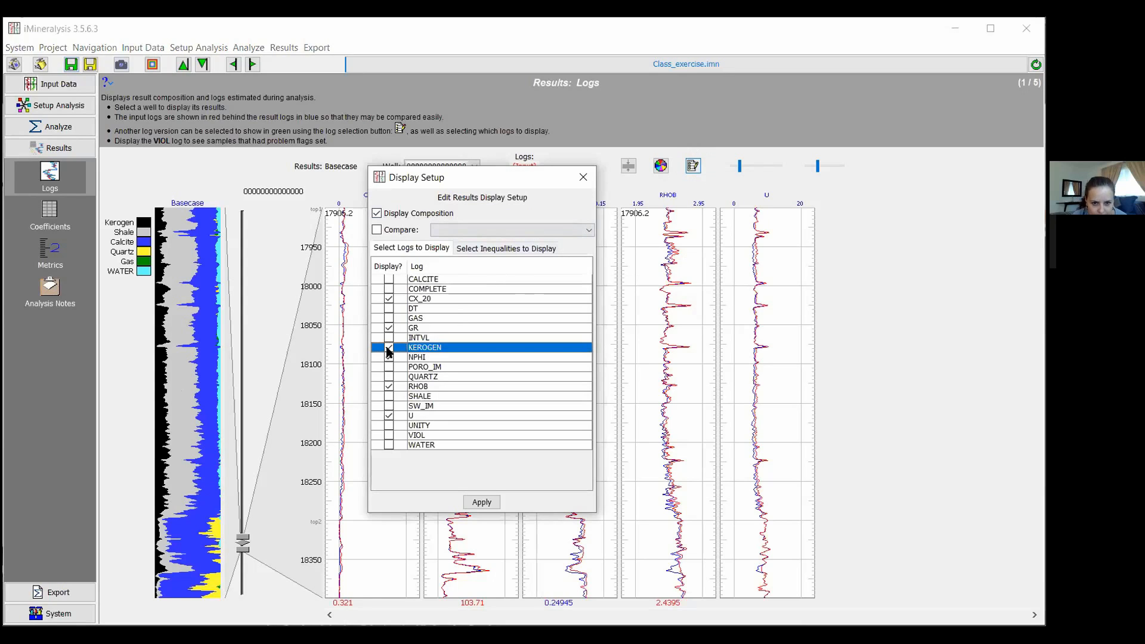
click(389, 406)
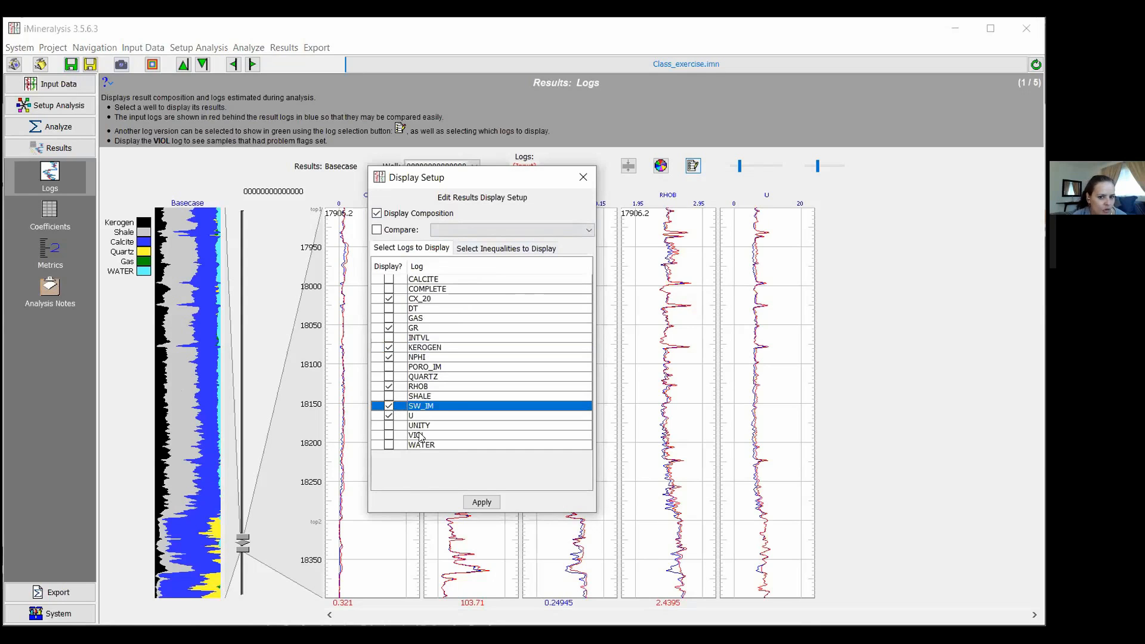
click(490, 504)
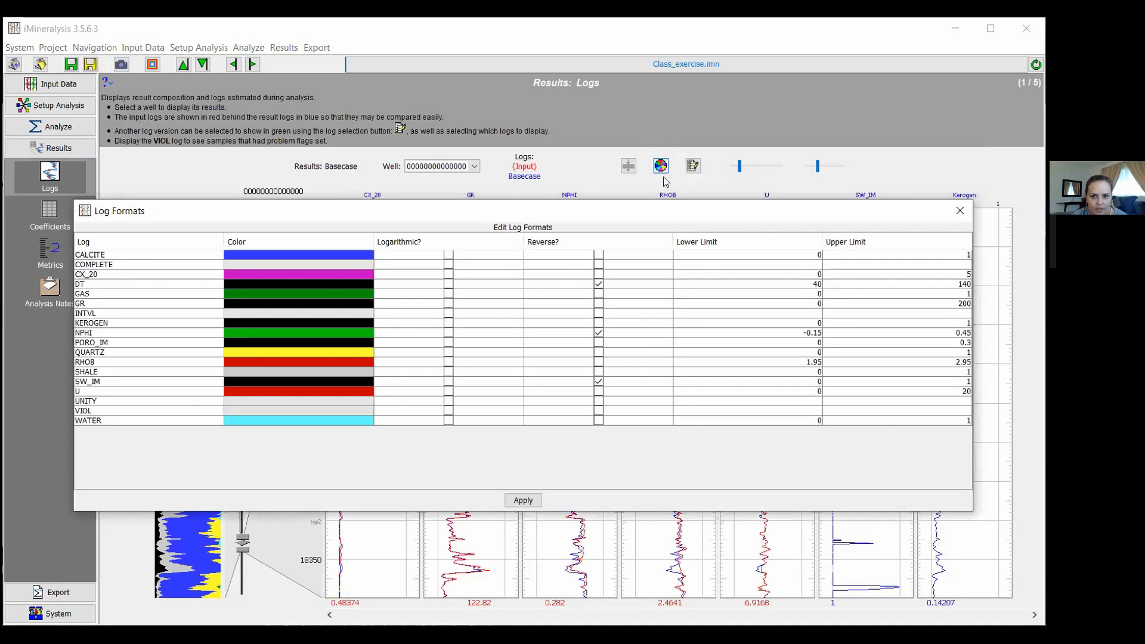
Set the upper display limit of the CX_20 log to 1 in the log formats.
click(128, 275)
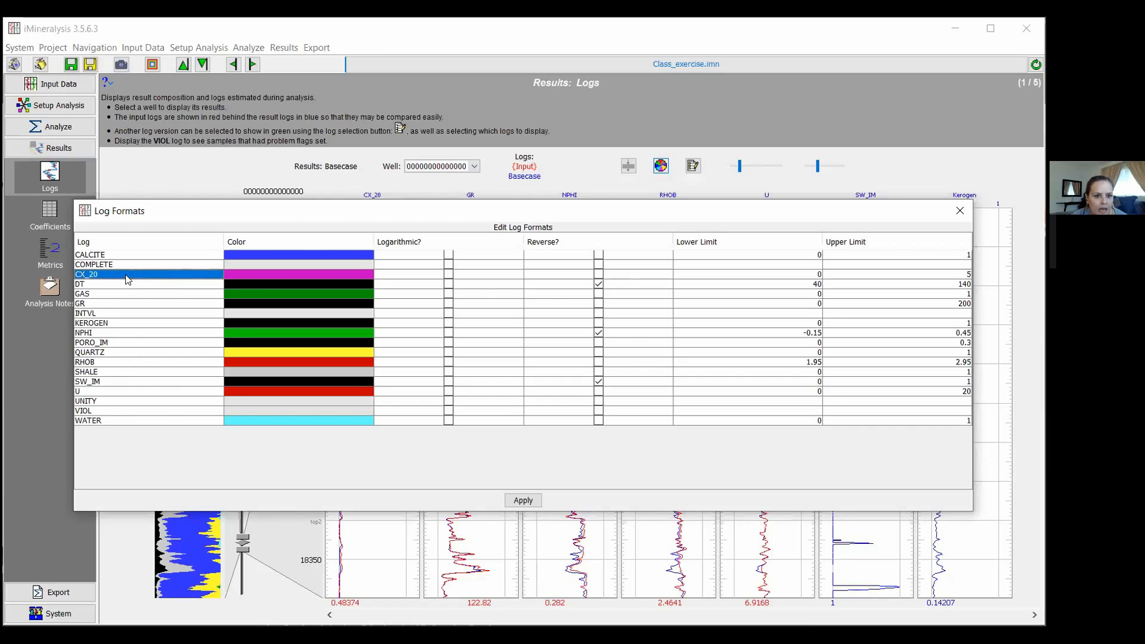
click(883, 274)
double_click(952, 274)
double_click(951, 272)
text(1)
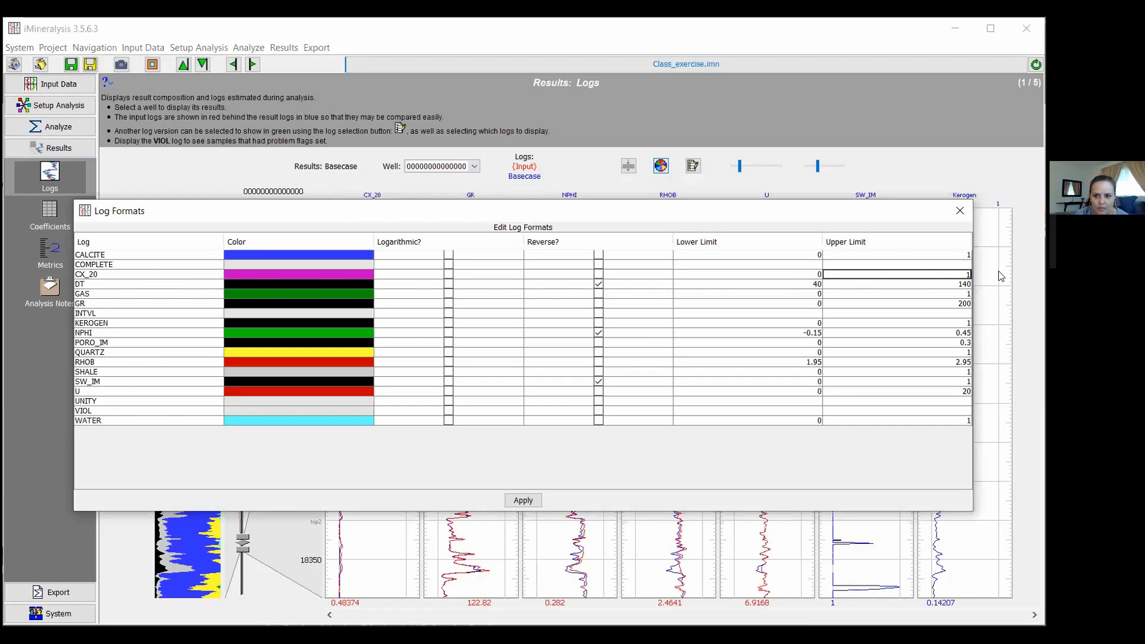
key(Return)
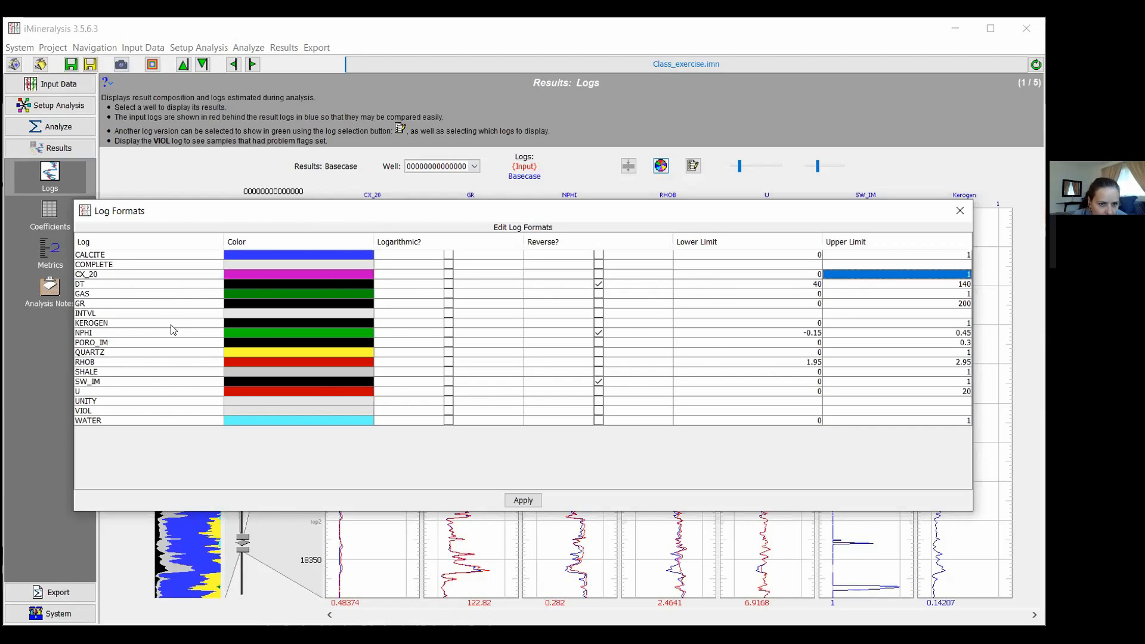
Set the KEROGEN log's upper display limit to 0.15, apply the log formats and close them.
click(919, 323)
double_click(919, 323)
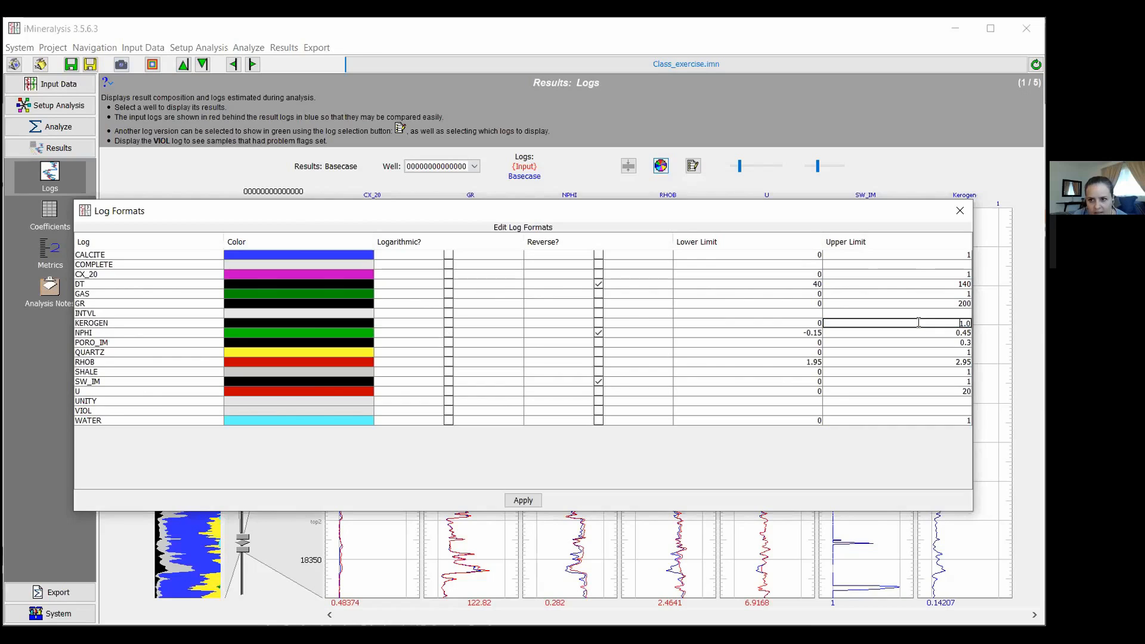
key(BackSpace)
text(0.15)
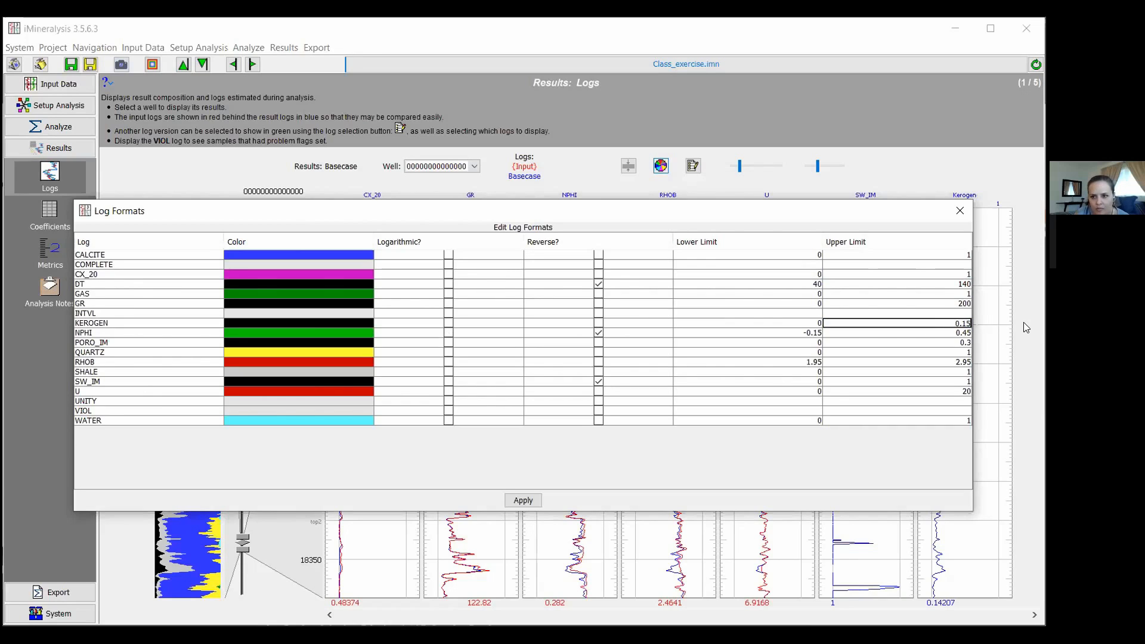
click(523, 501)
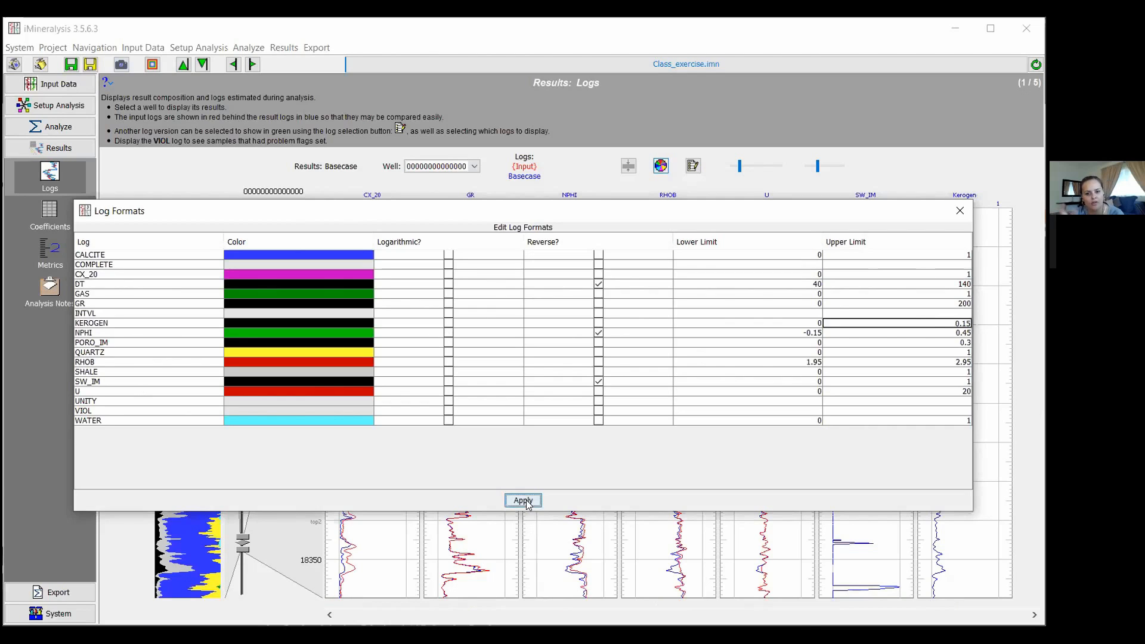
click(957, 215)
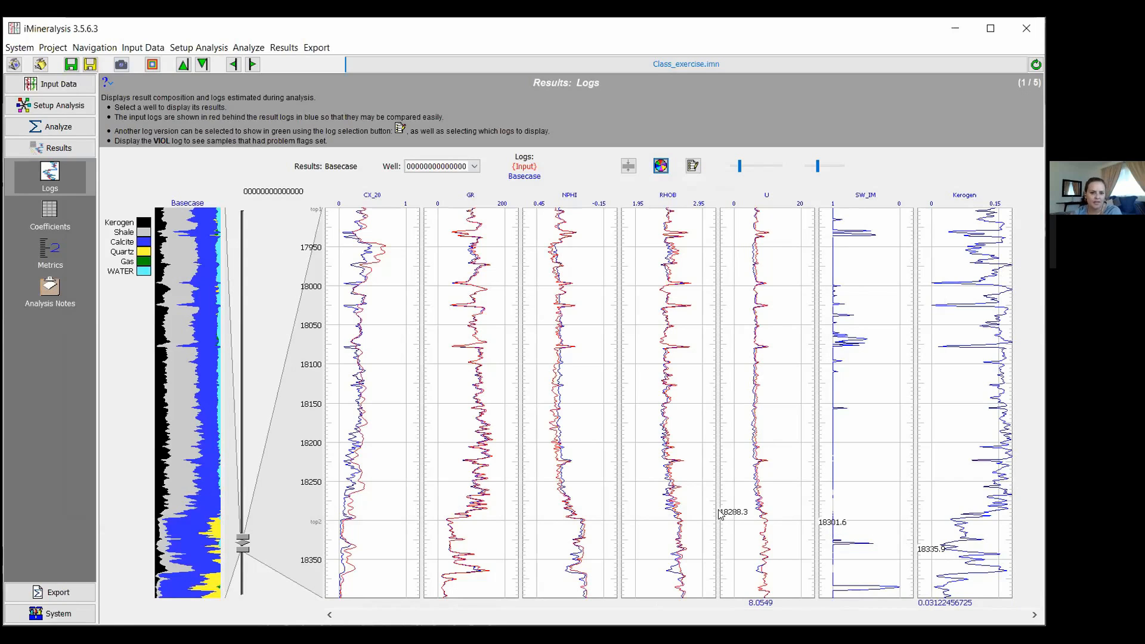
Review the Base_case_All, Basecase_All and Initial coefficient matrices of the Initial_limits search limits.
click(70, 108)
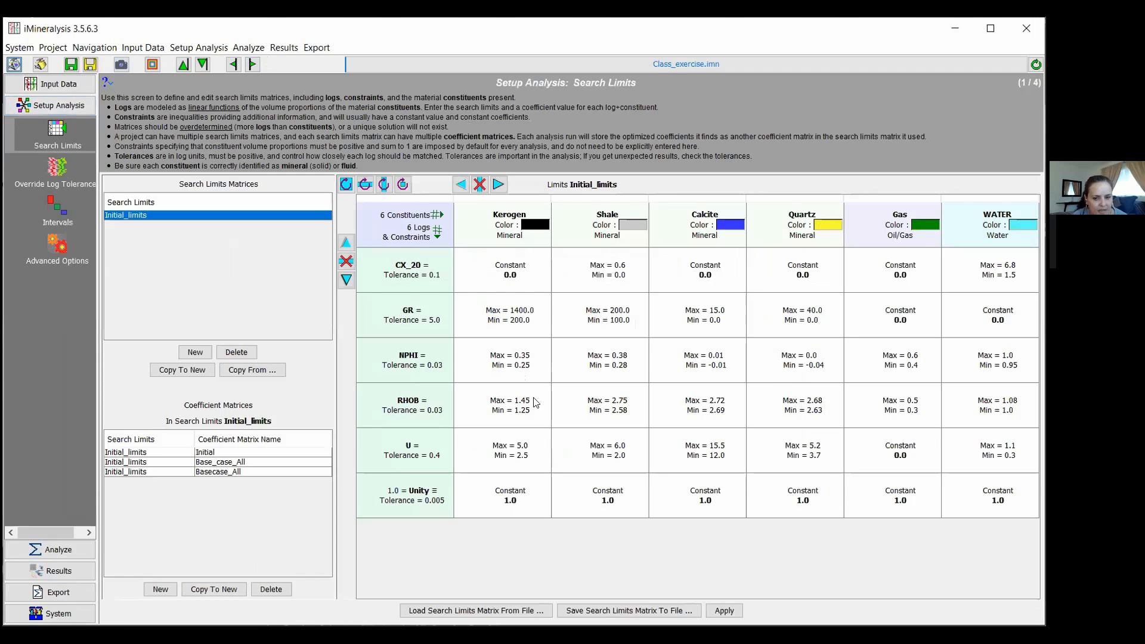
click(219, 463)
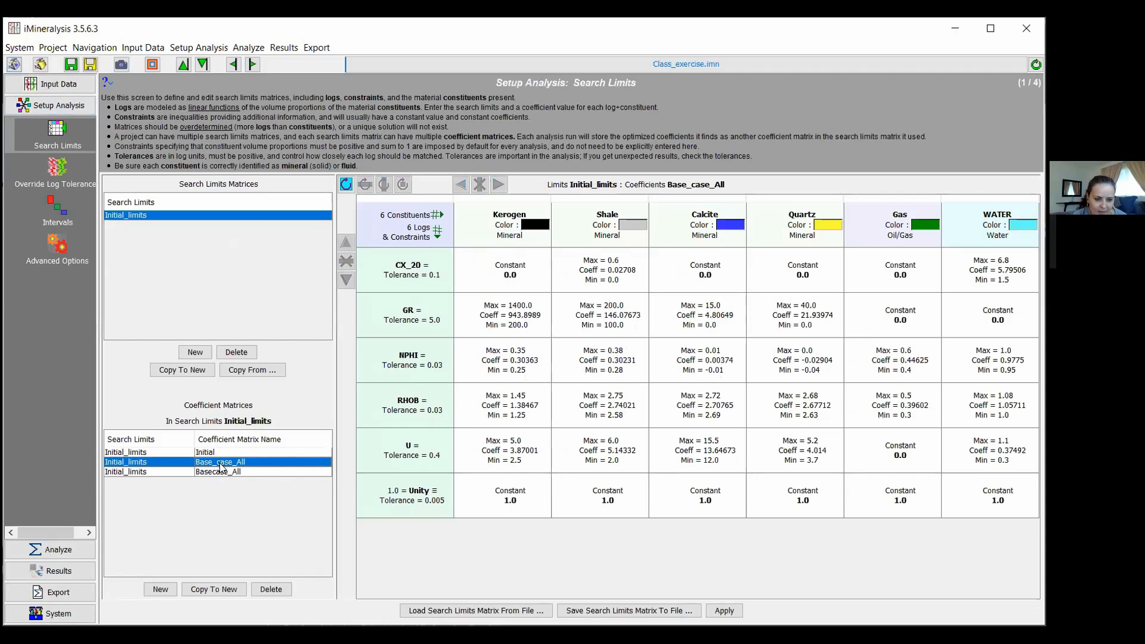
click(222, 472)
click(222, 452)
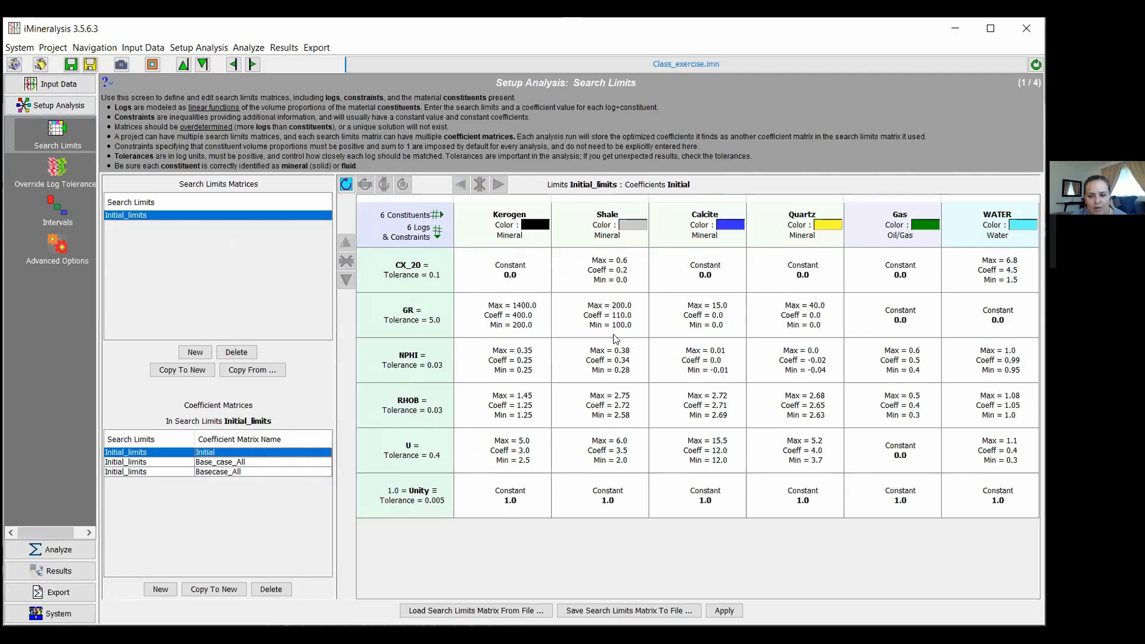
click(815, 318)
click(817, 318)
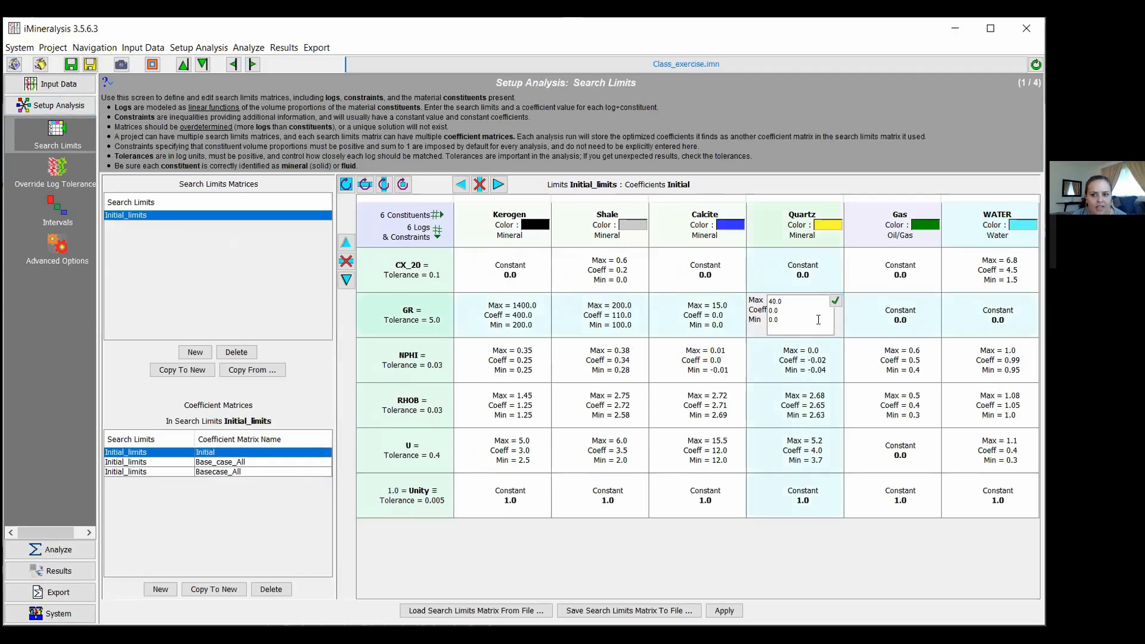
key(Tab)
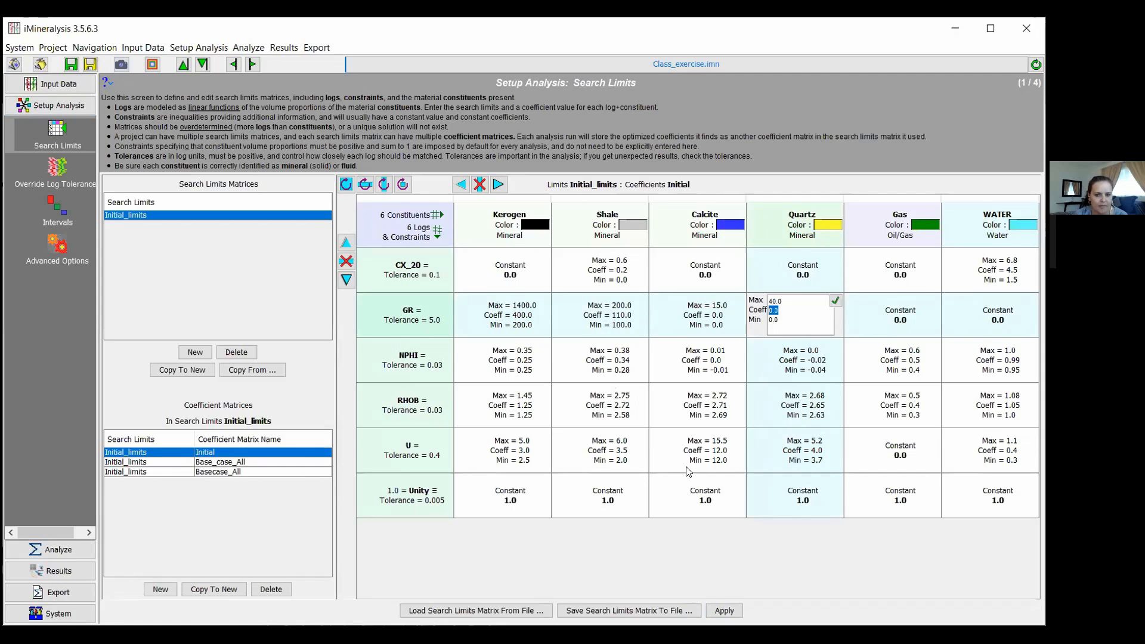
click(60, 572)
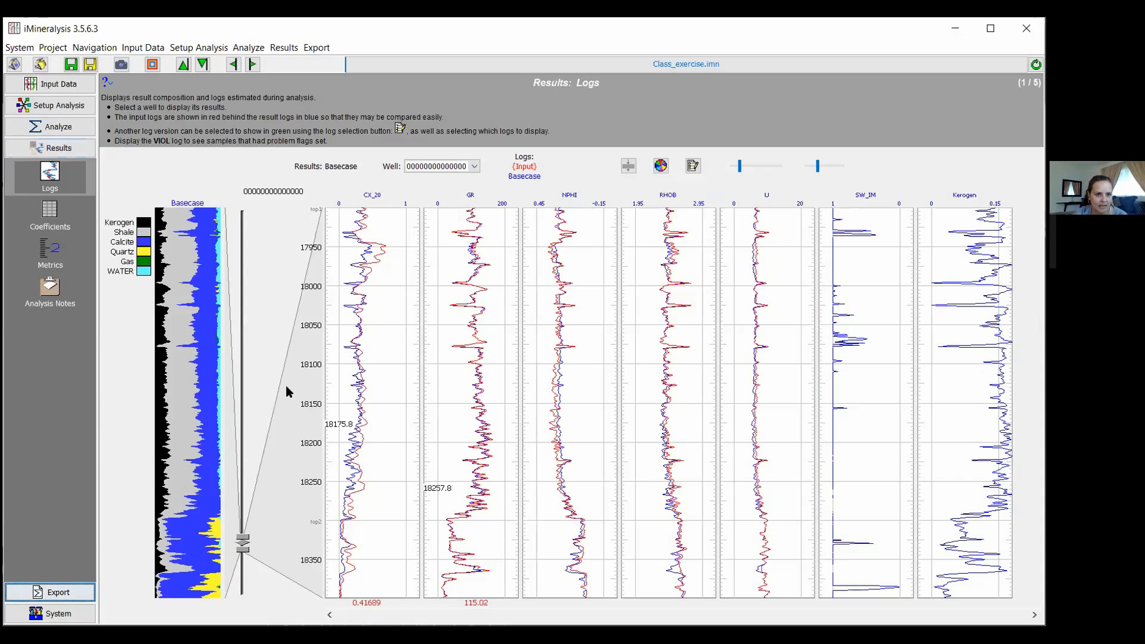
click(58, 101)
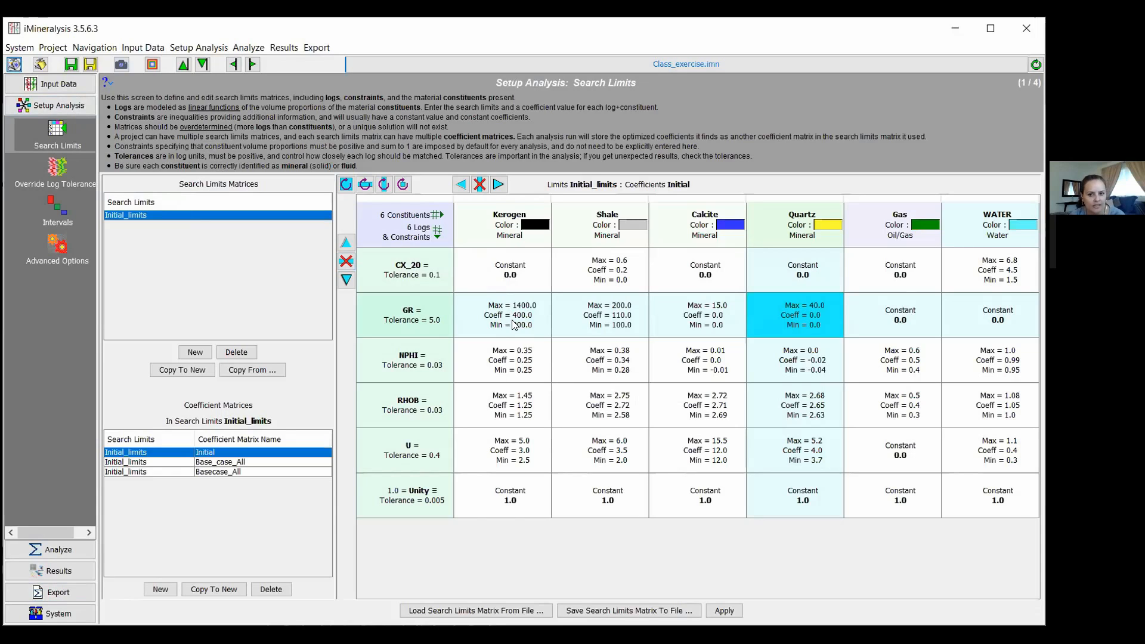
Set the GR coefficient of Quartz to 40 in the Initial coefficient matrix.
double_click(823, 315)
double_click(823, 315)
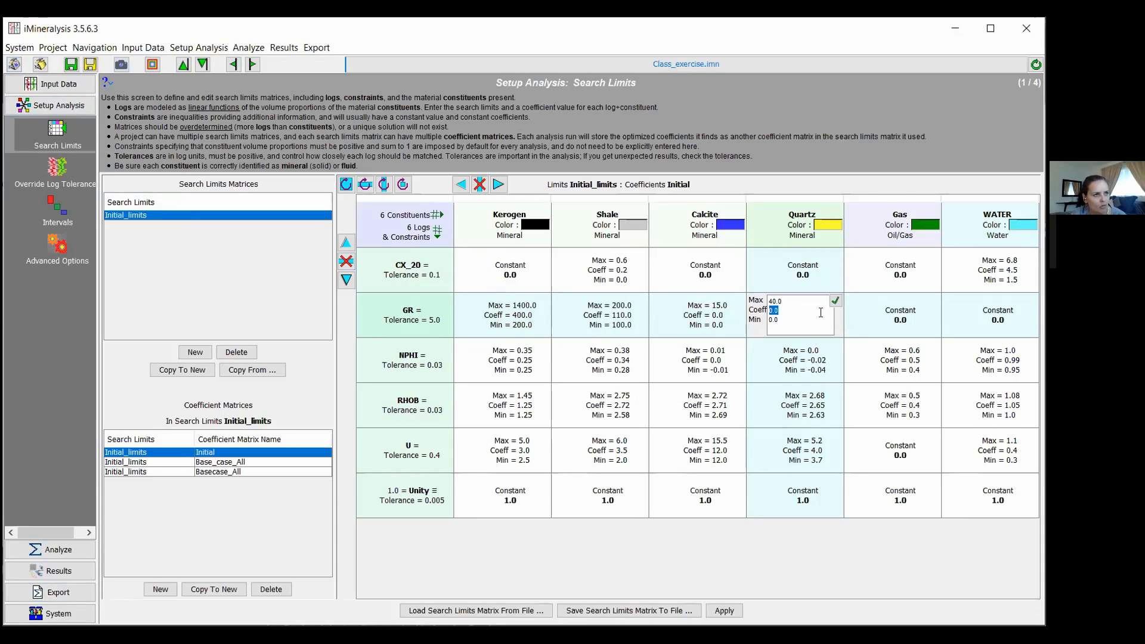
text(40)
click(835, 301)
Set the GR maximum of Calcite to 20 and its coefficient to 15 in the Initial matrix.
double_click(662, 311)
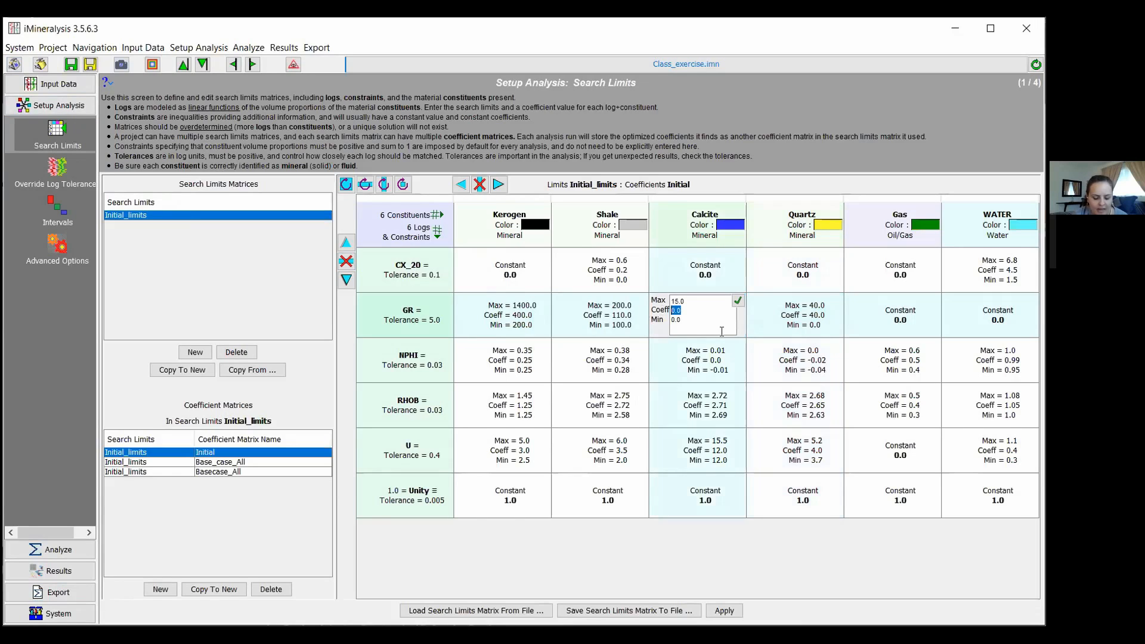
text(20)
click(739, 302)
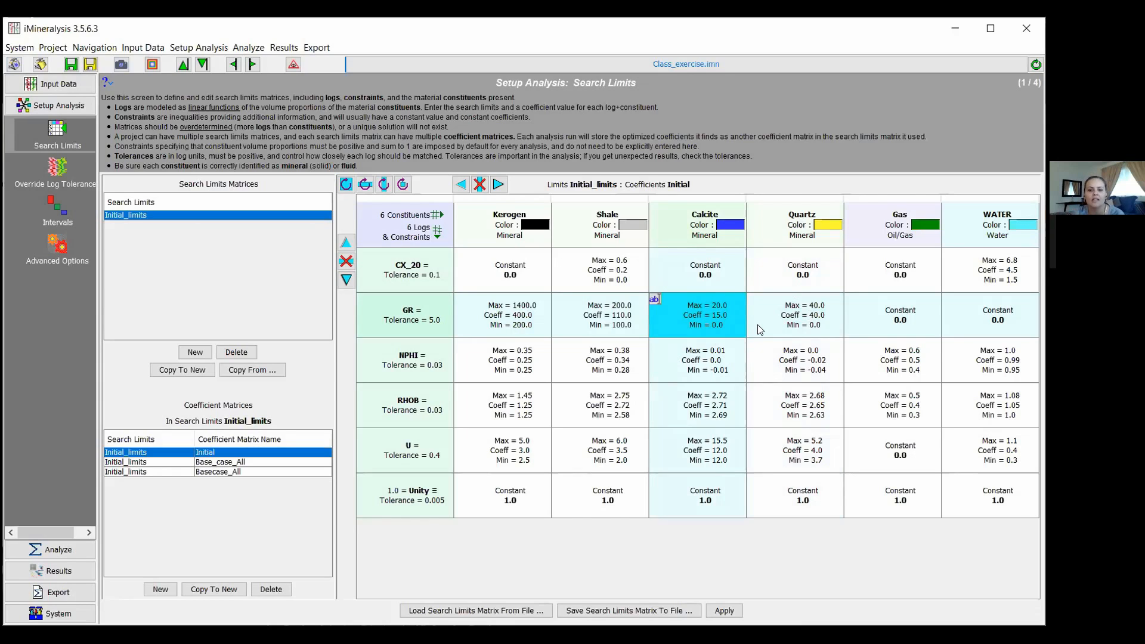
Set the GR coefficient of Kerogen to 800 and apply the search limits changes.
double_click(521, 322)
double_click(484, 311)
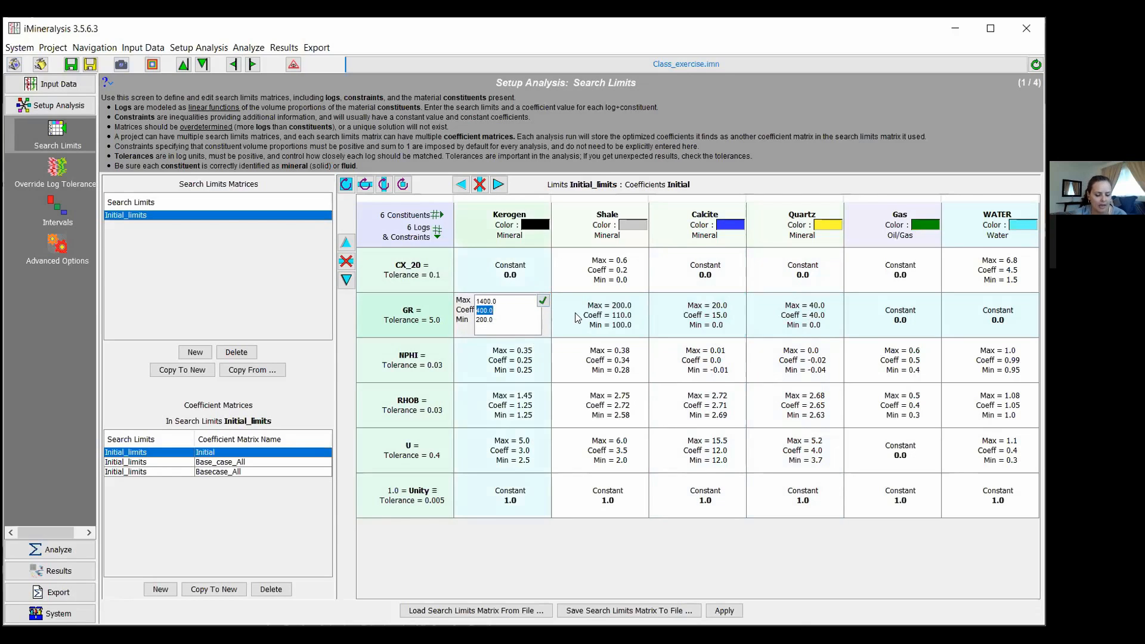
text(800)
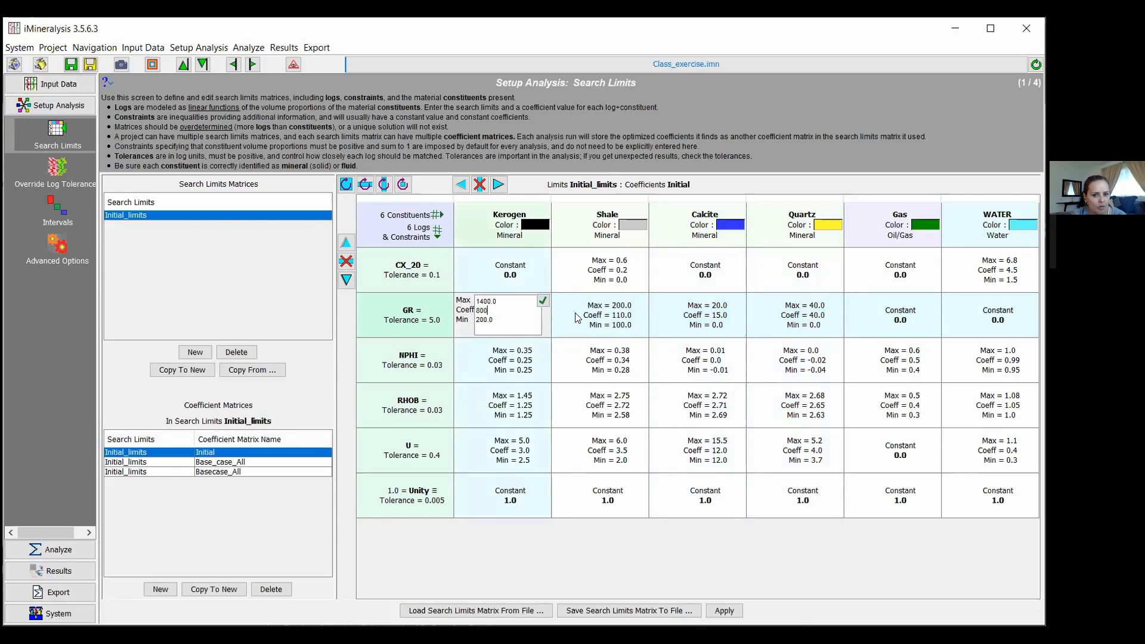
click(543, 301)
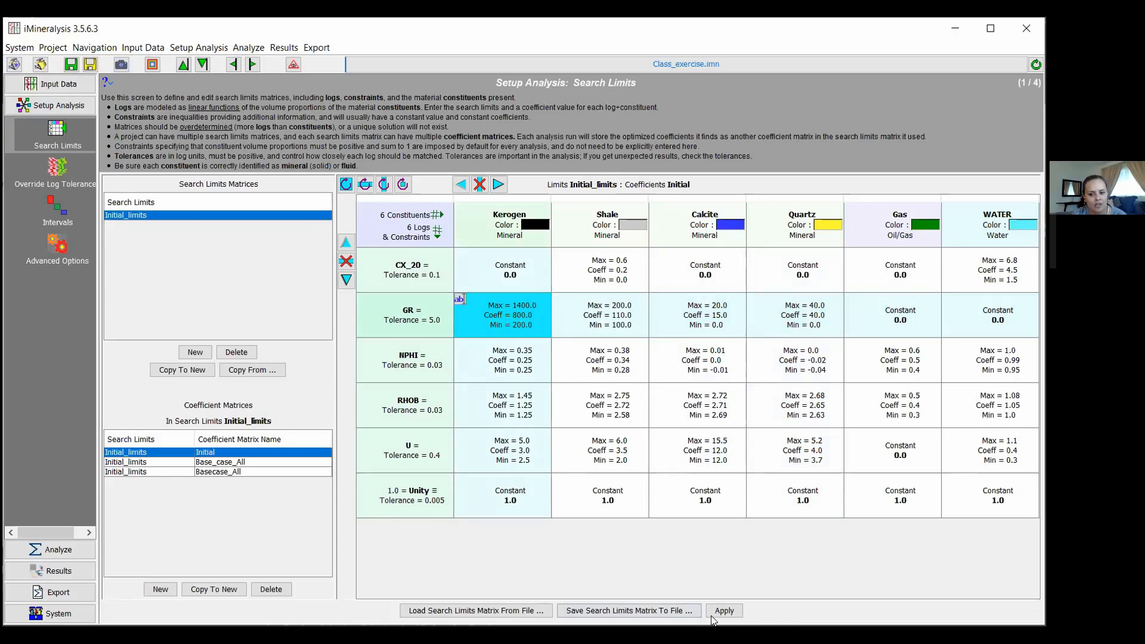
click(729, 612)
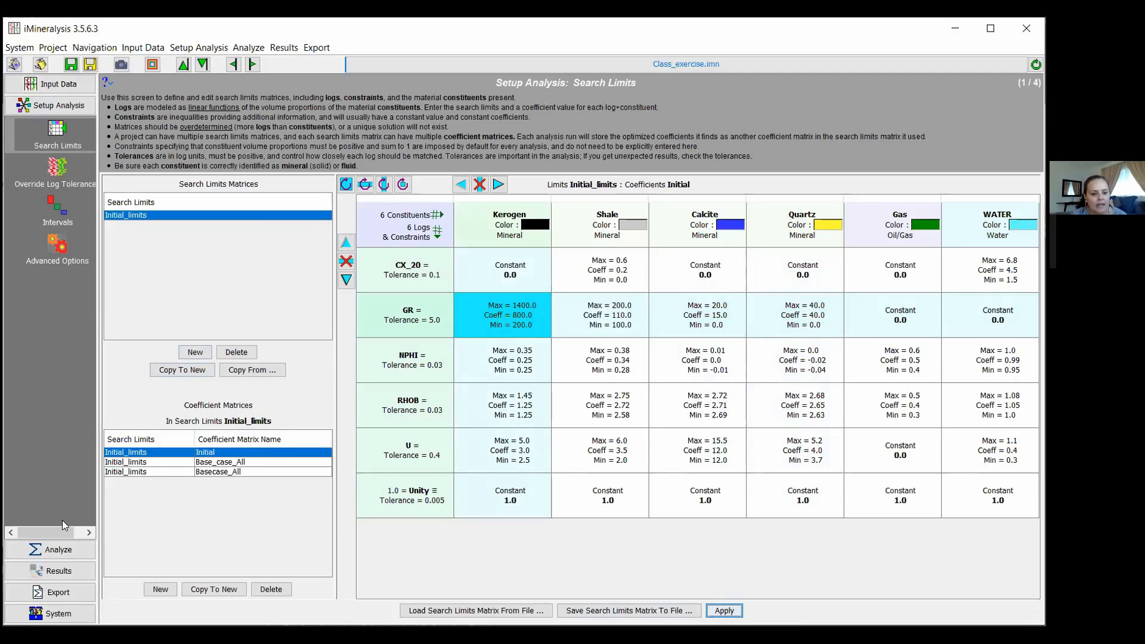
Prepare and start a Forward Model Logs analysis with the results name IncreaseGR.
click(65, 550)
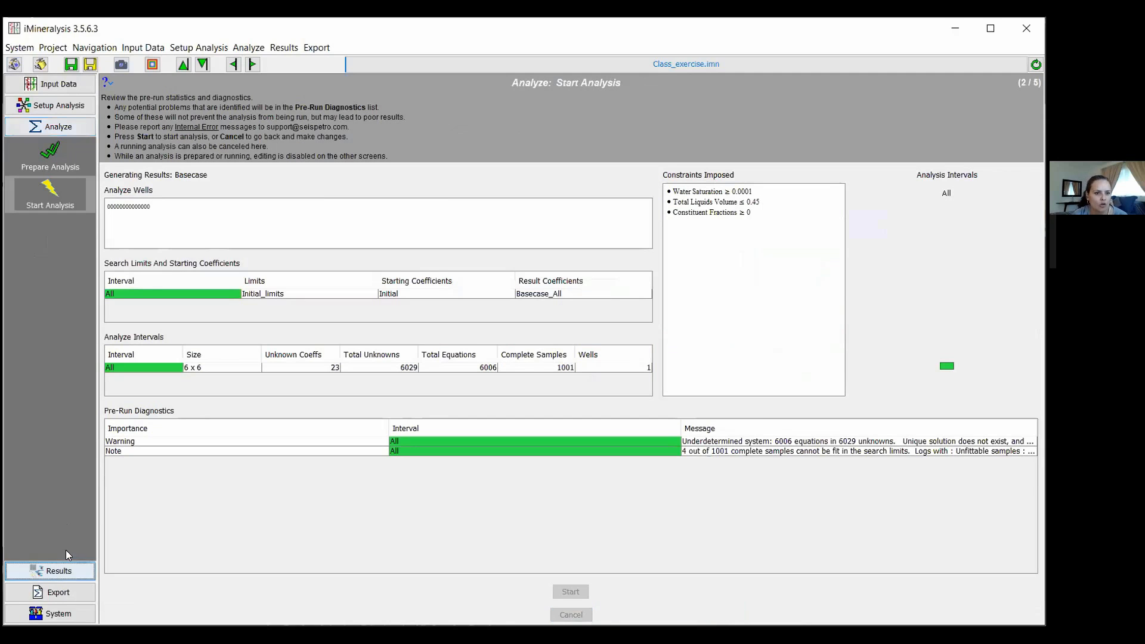
click(51, 169)
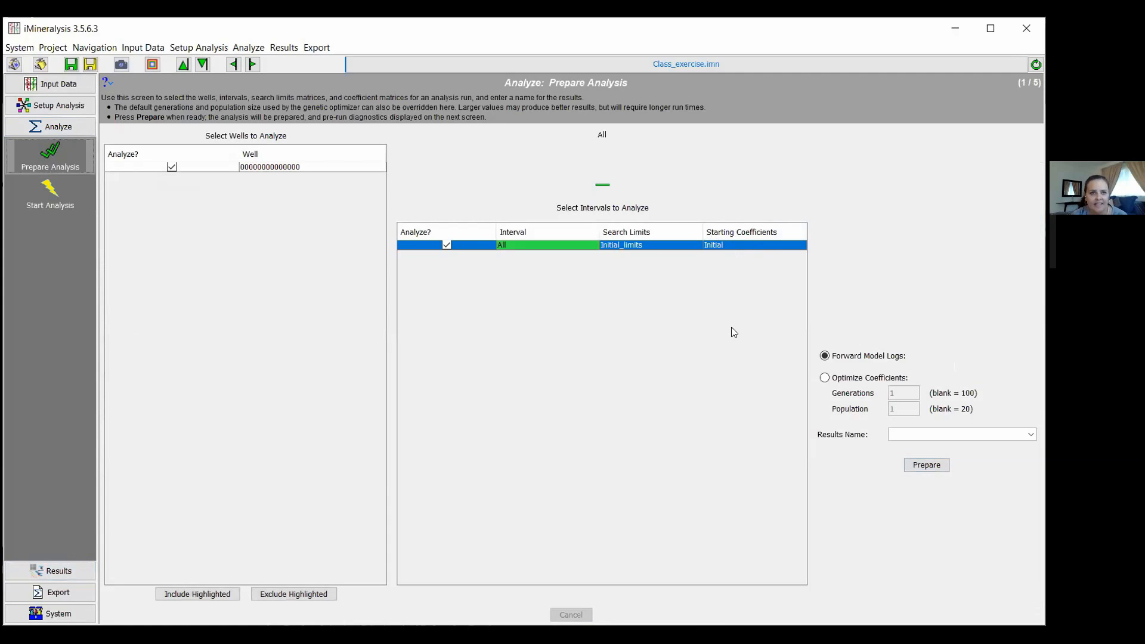
click(944, 445)
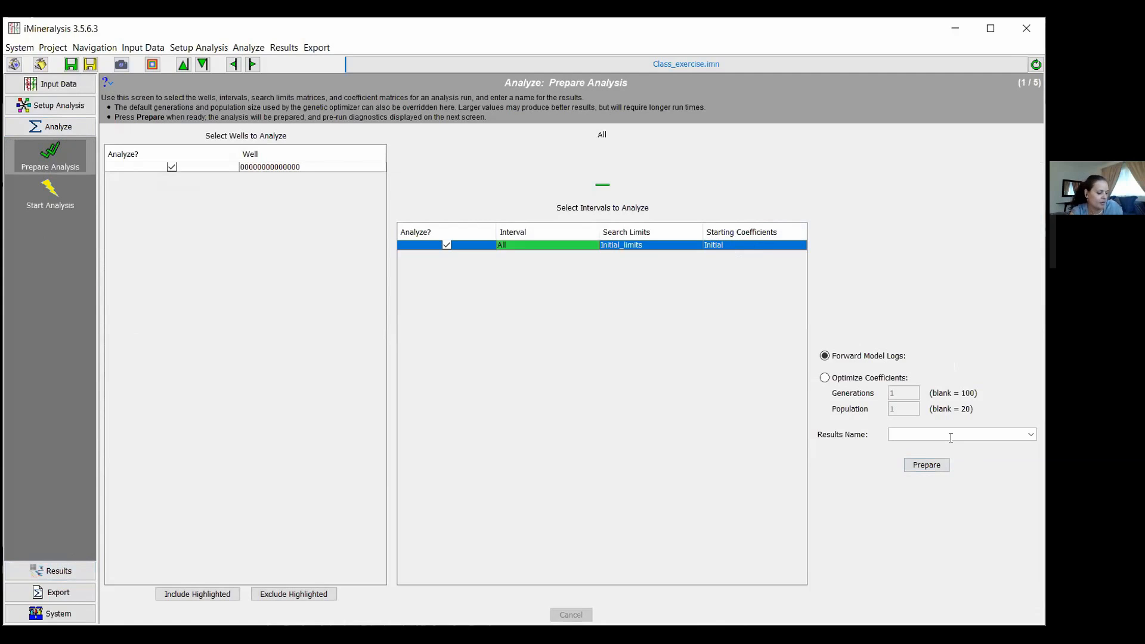
text(INcreaseGR)
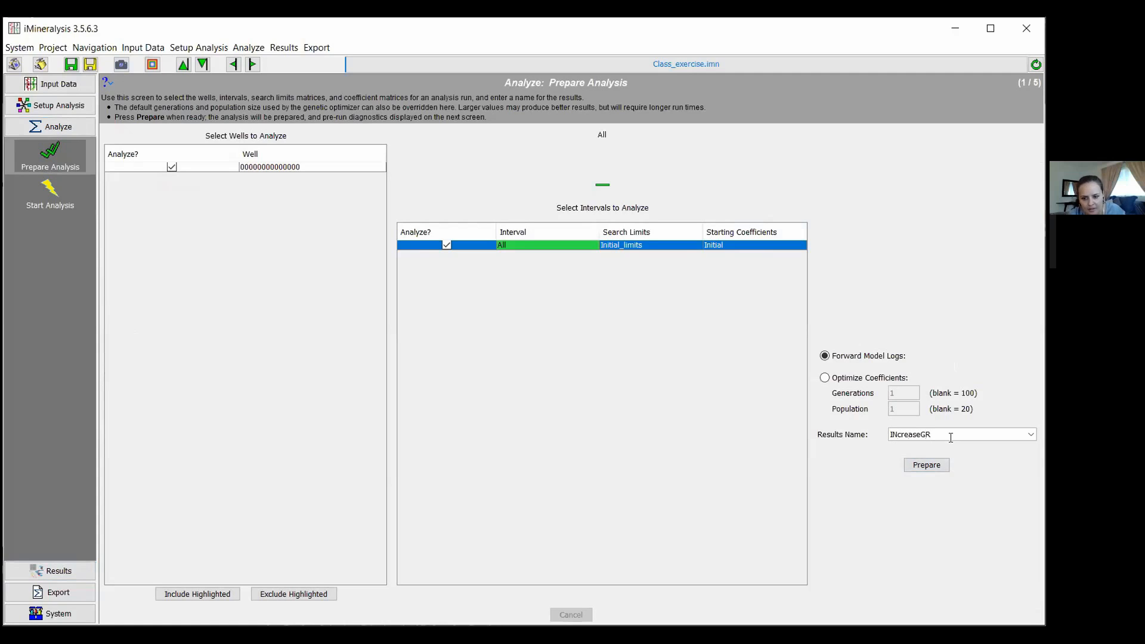
key(BackSpace)
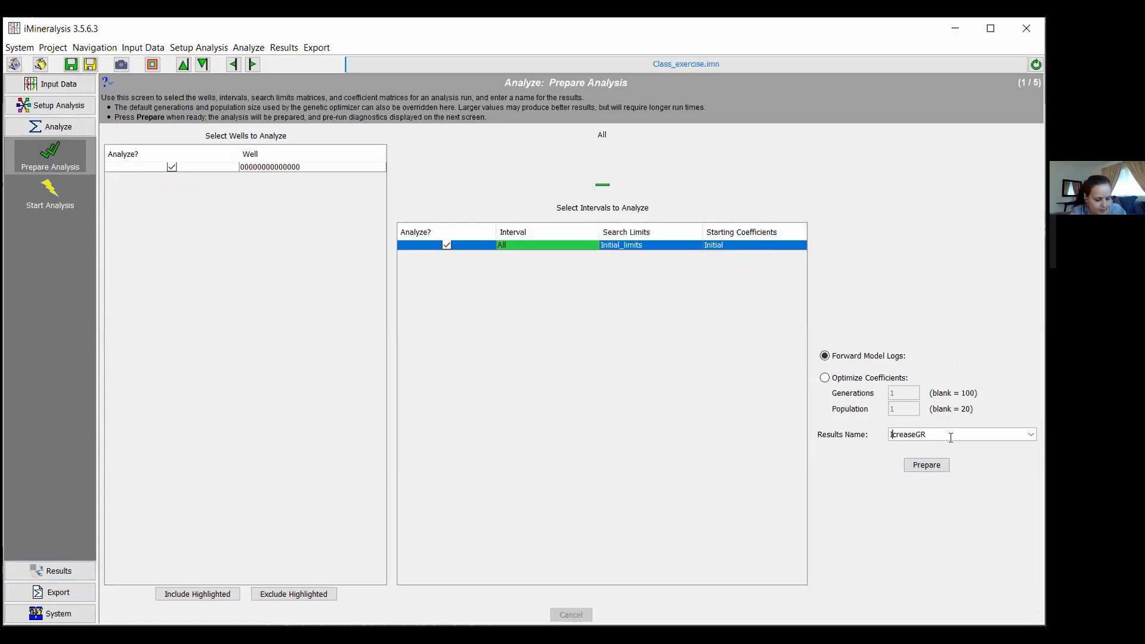
text(n)
click(929, 466)
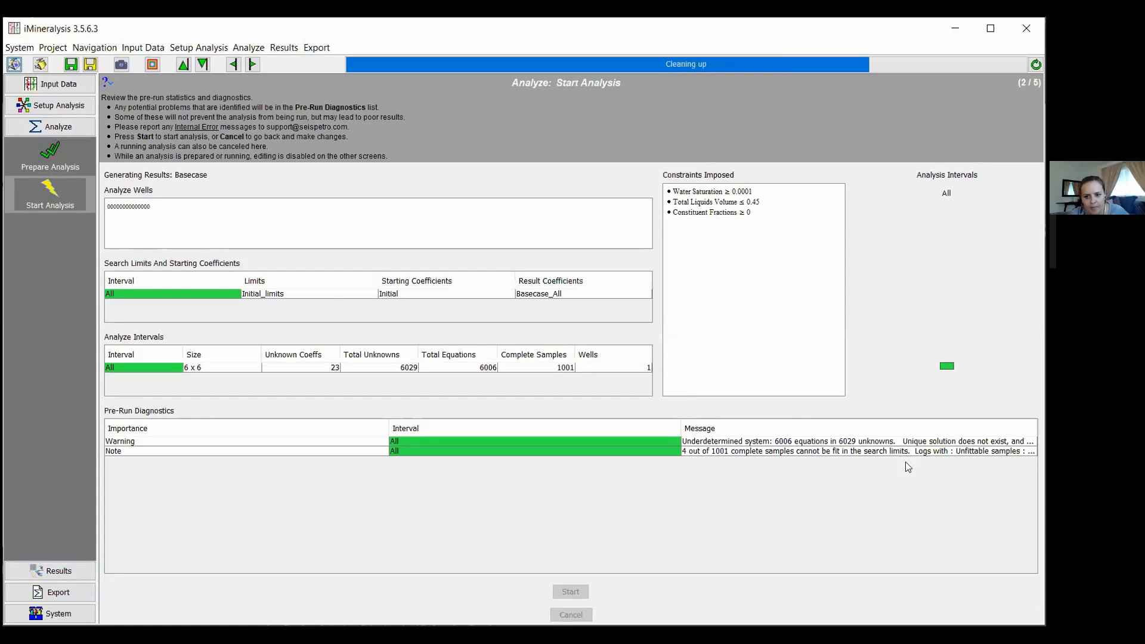
click(582, 590)
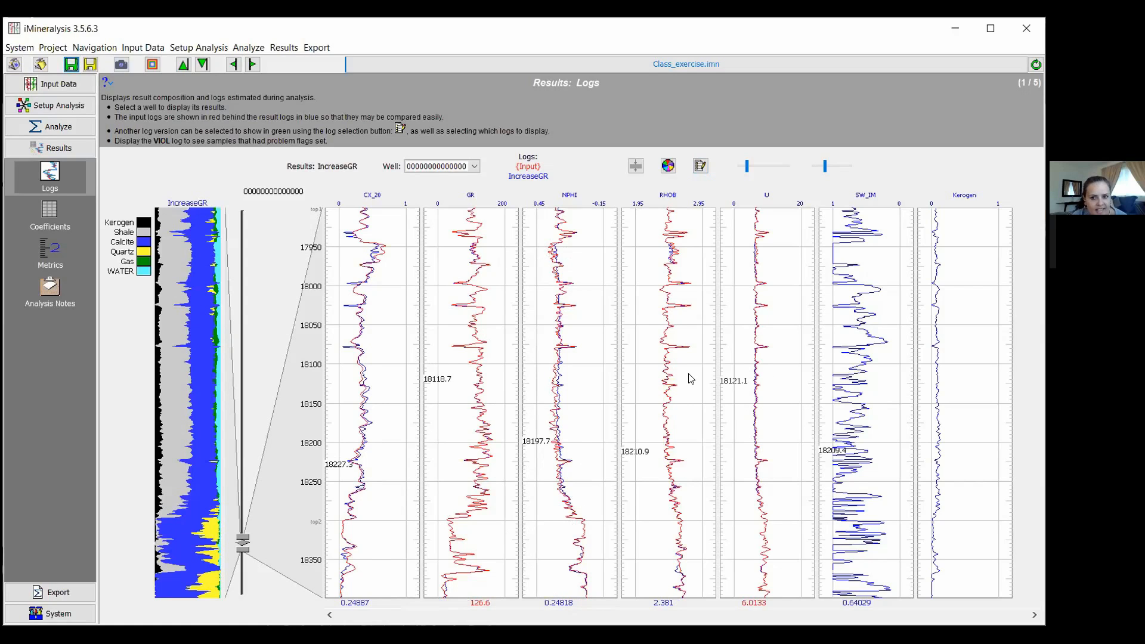
Turn on comparison in the results display setup with IncreaseGR as the compared version, apply it and close the setup.
click(701, 166)
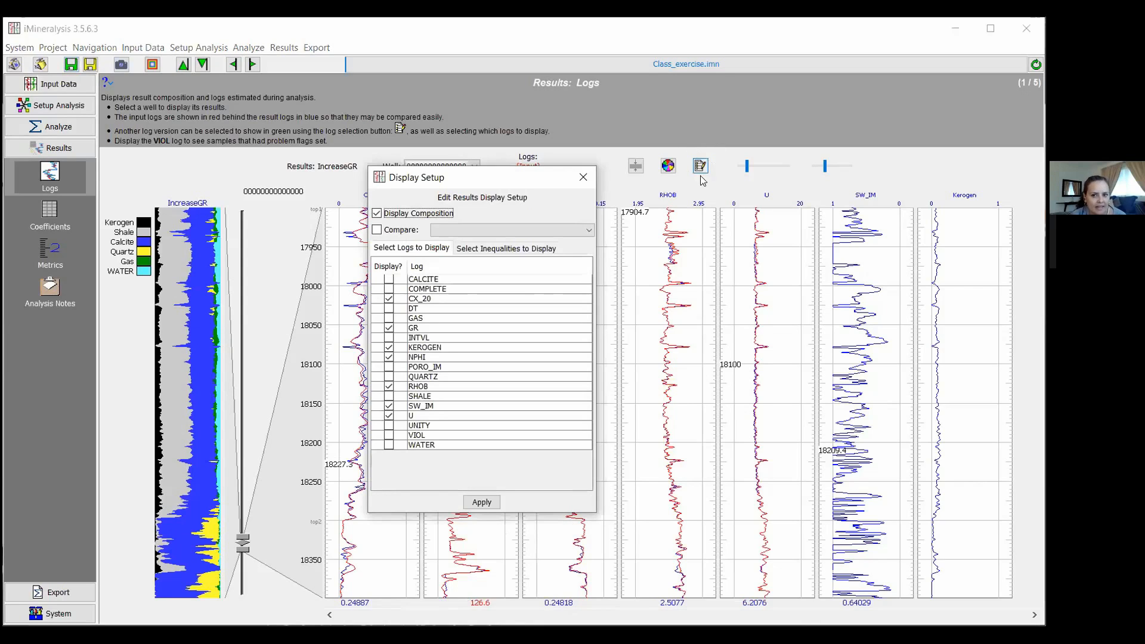
click(390, 231)
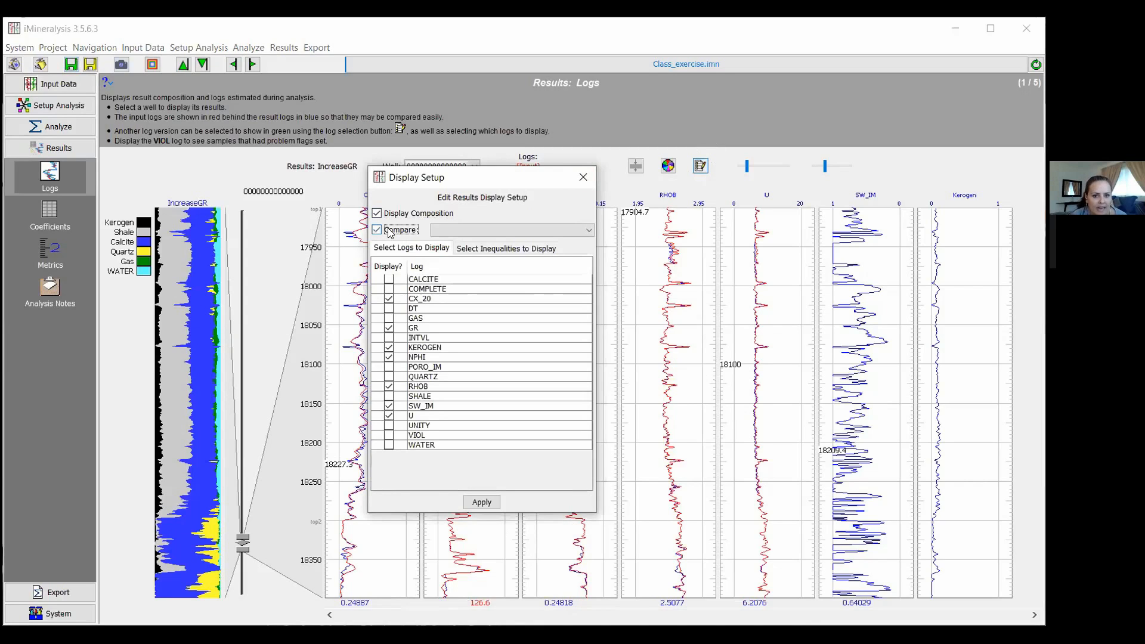
click(474, 231)
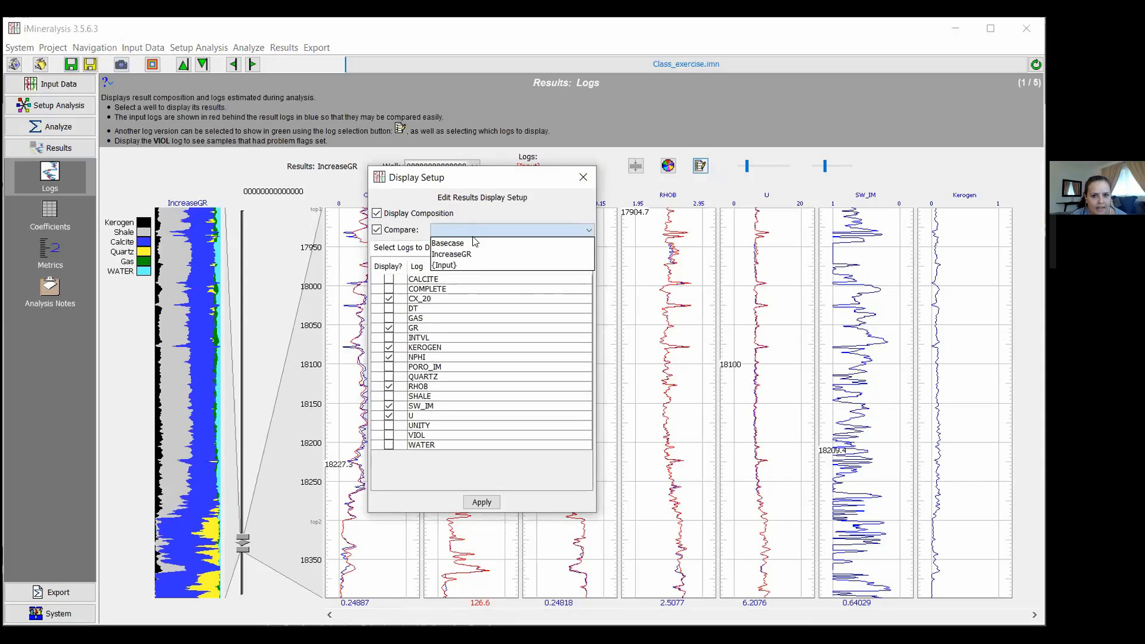
click(476, 254)
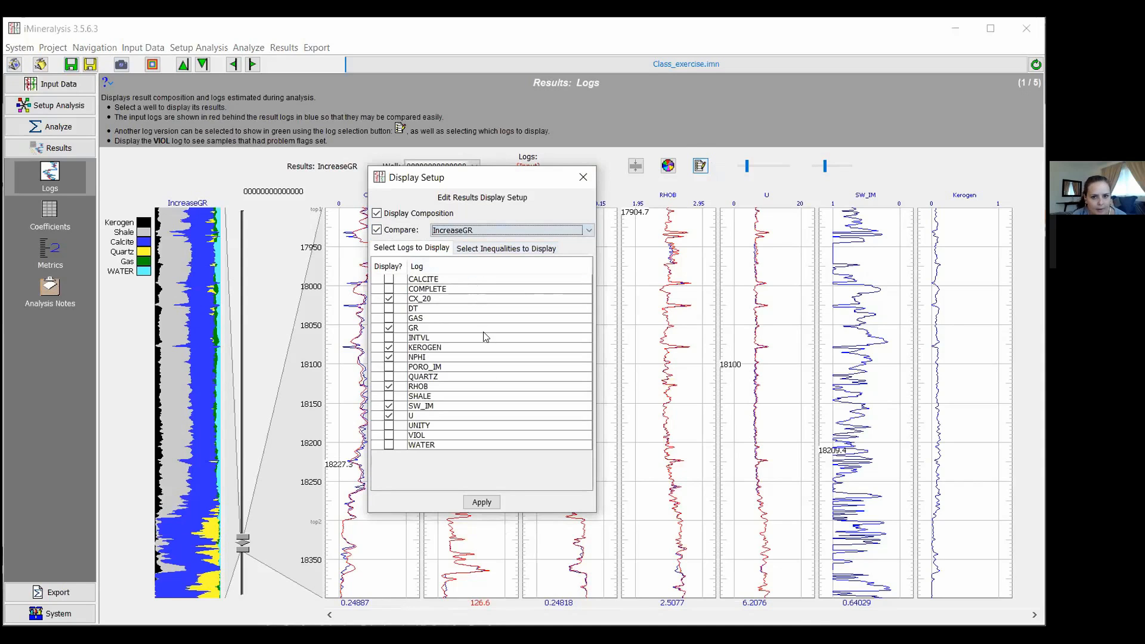
click(488, 503)
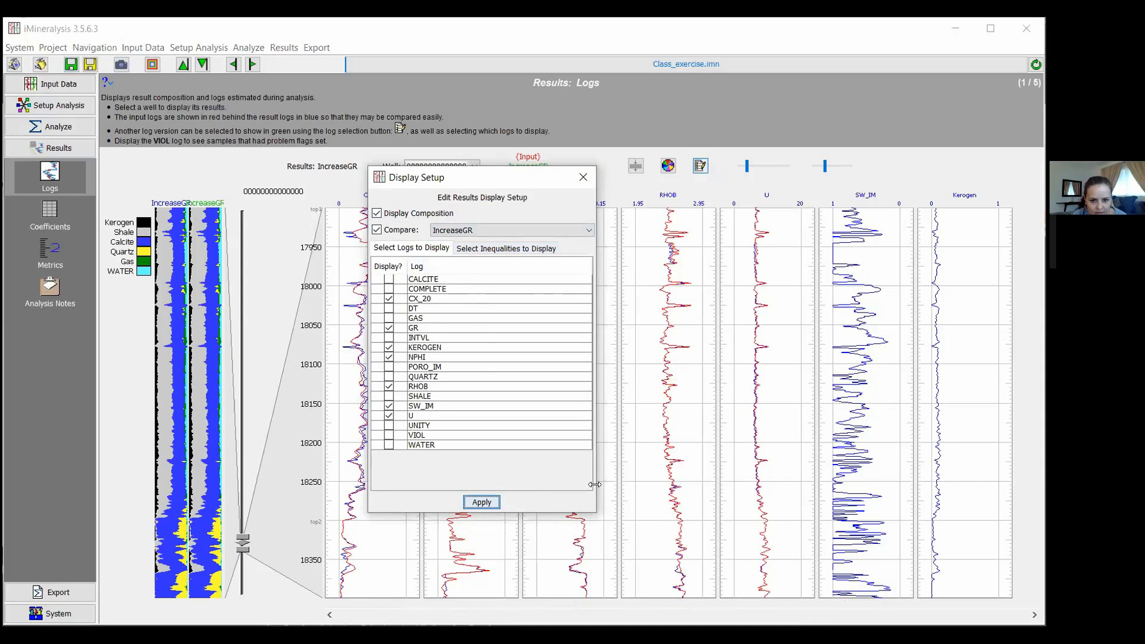
click(588, 188)
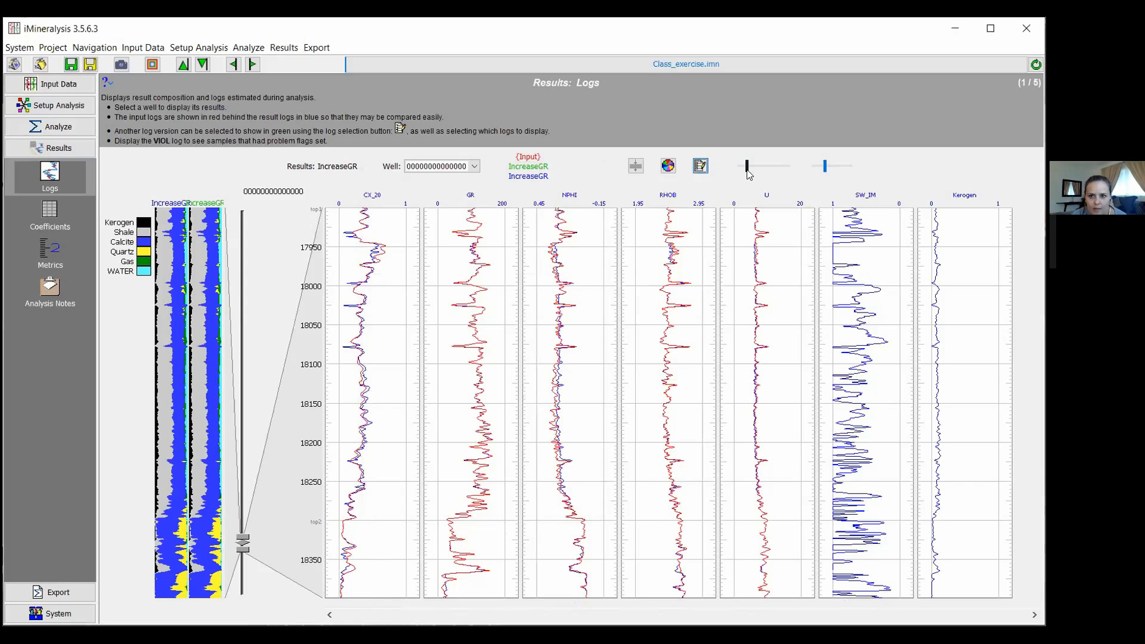
Widen the composition tracks slightly and bring the blue IncreaseGR curves to the front of the log tracks.
drag(749, 168, 750, 170)
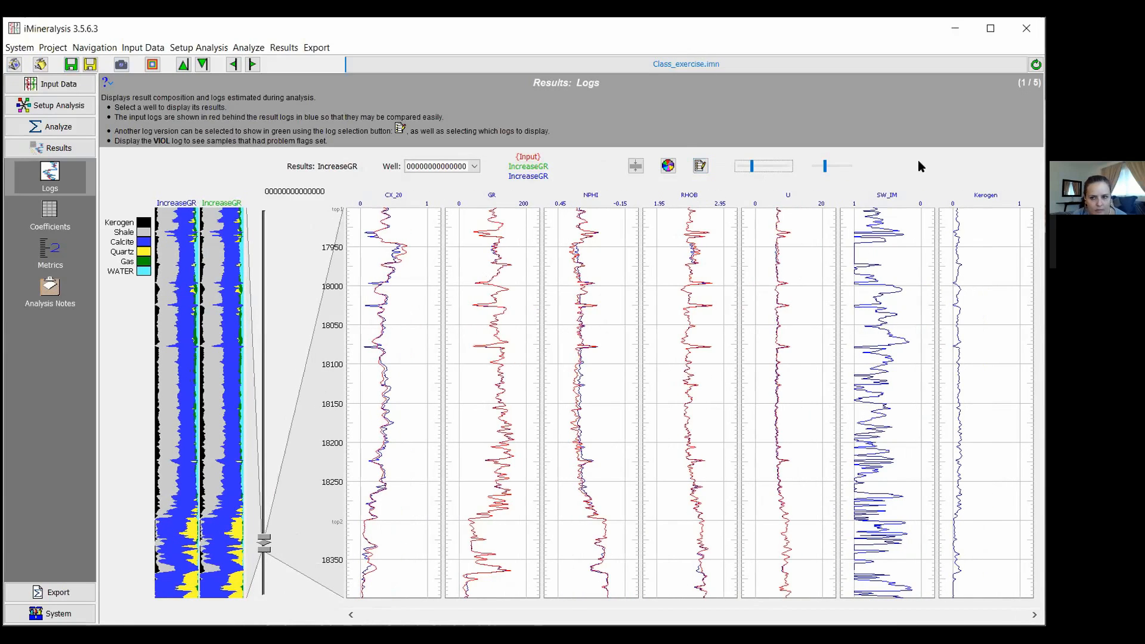
drag(1043, 159, 1092, 159)
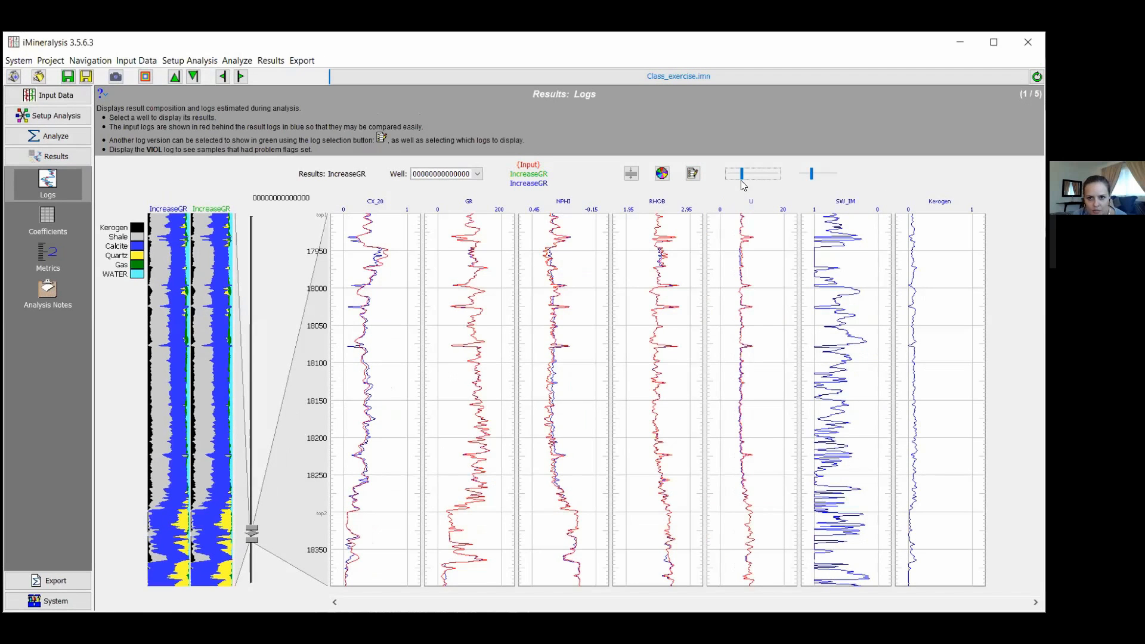
drag(742, 178, 748, 178)
drag(267, 109, 258, 164)
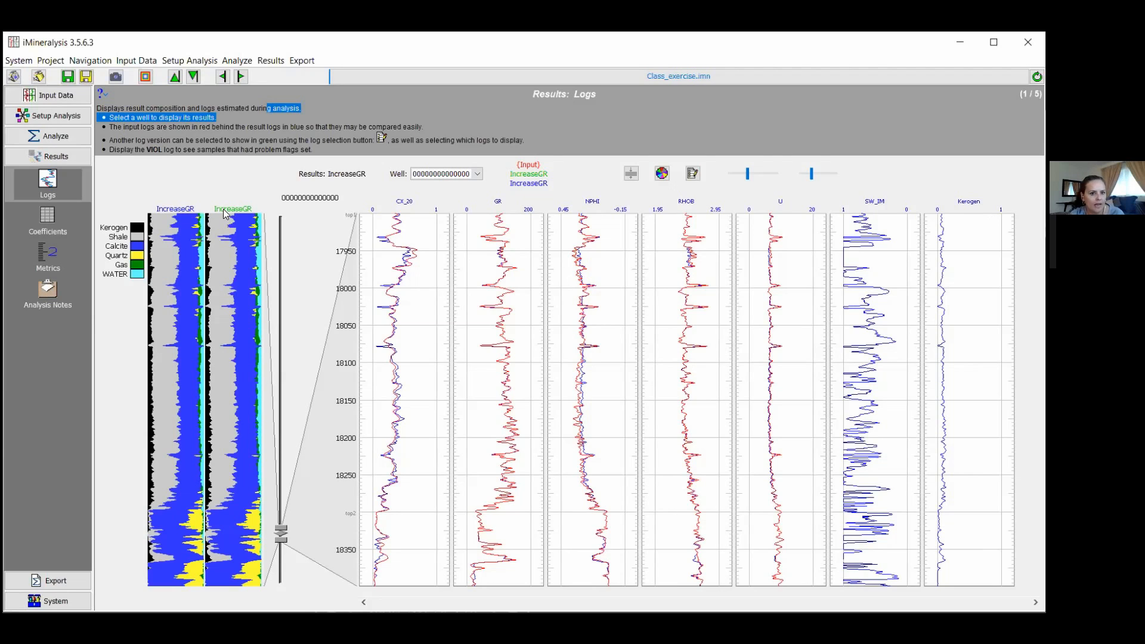
click(529, 183)
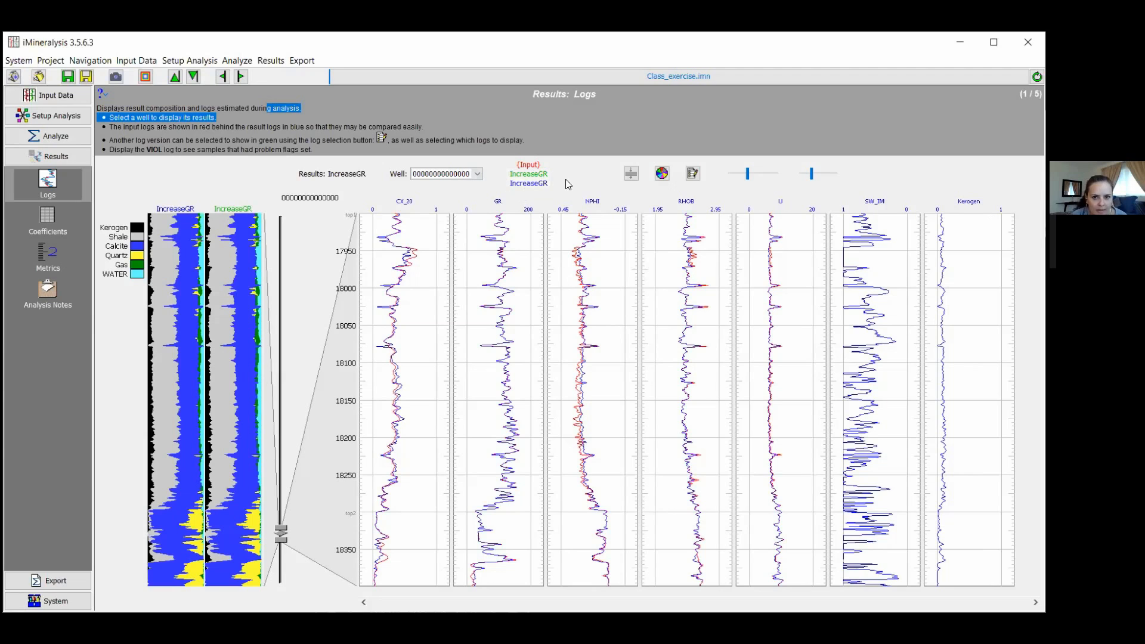
Change the compared version to Basecase in the display setup and bring the Basecase curves to the front.
click(693, 173)
click(493, 232)
click(509, 251)
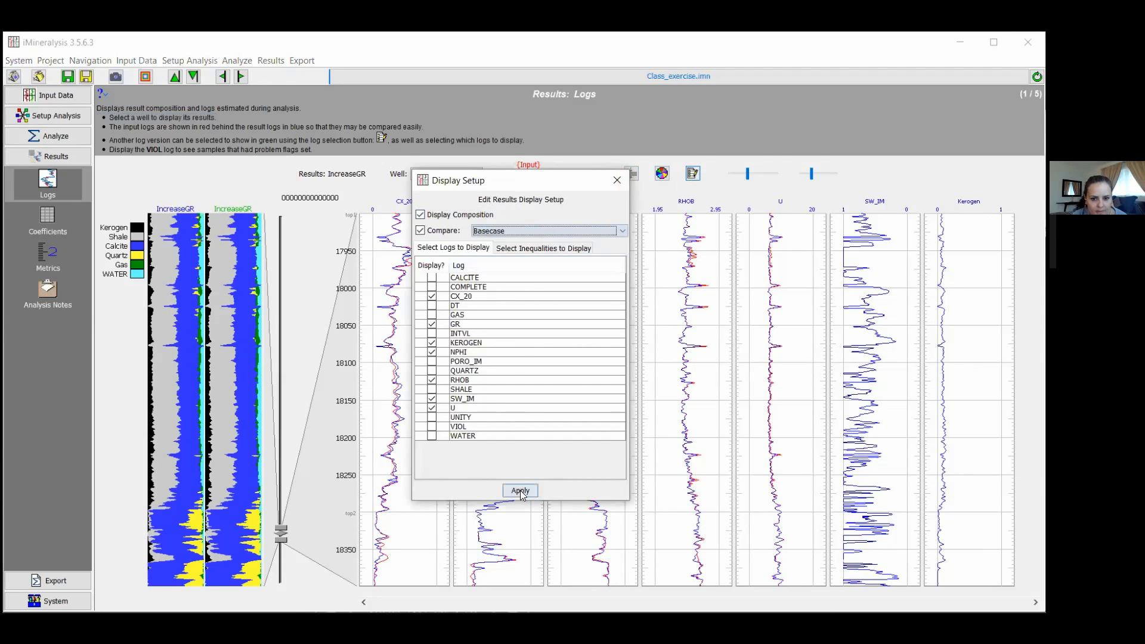
click(520, 490)
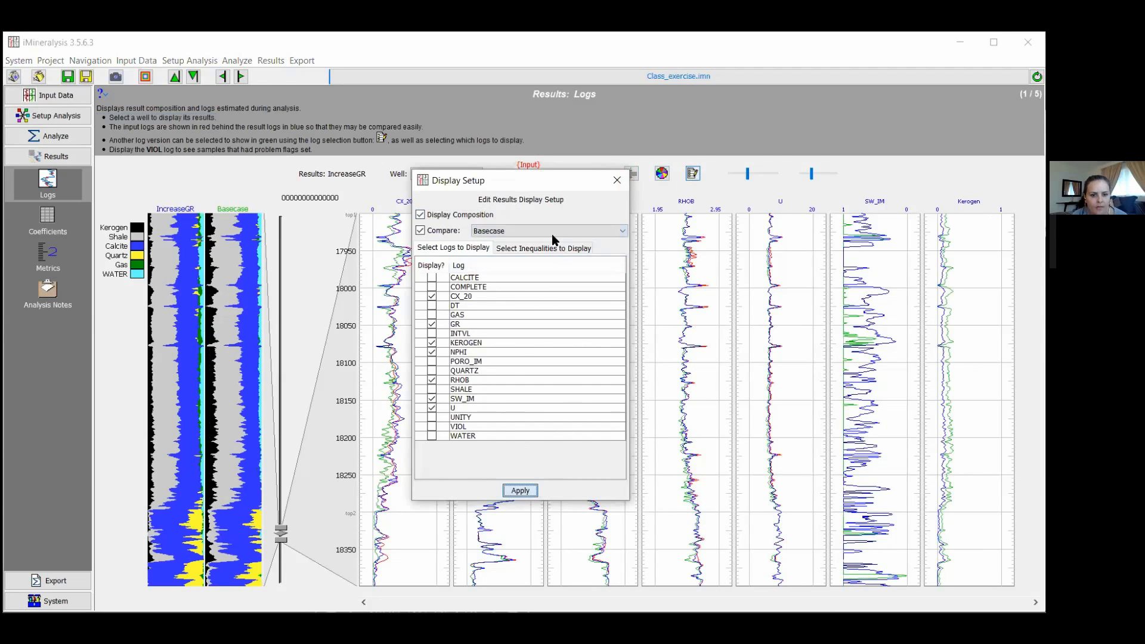
click(608, 186)
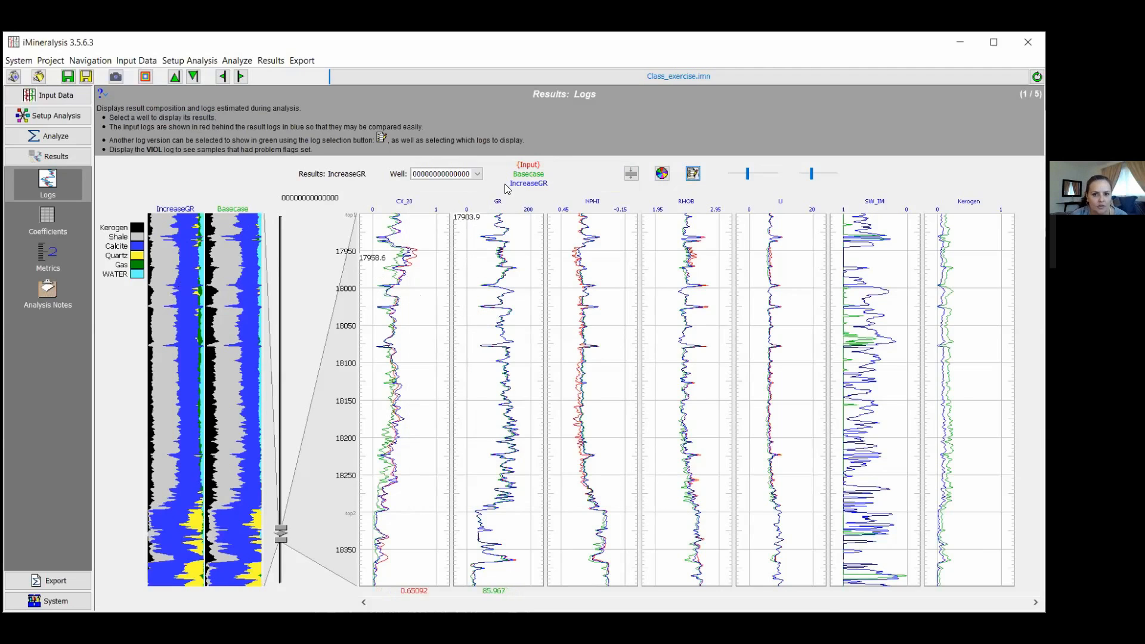
click(532, 174)
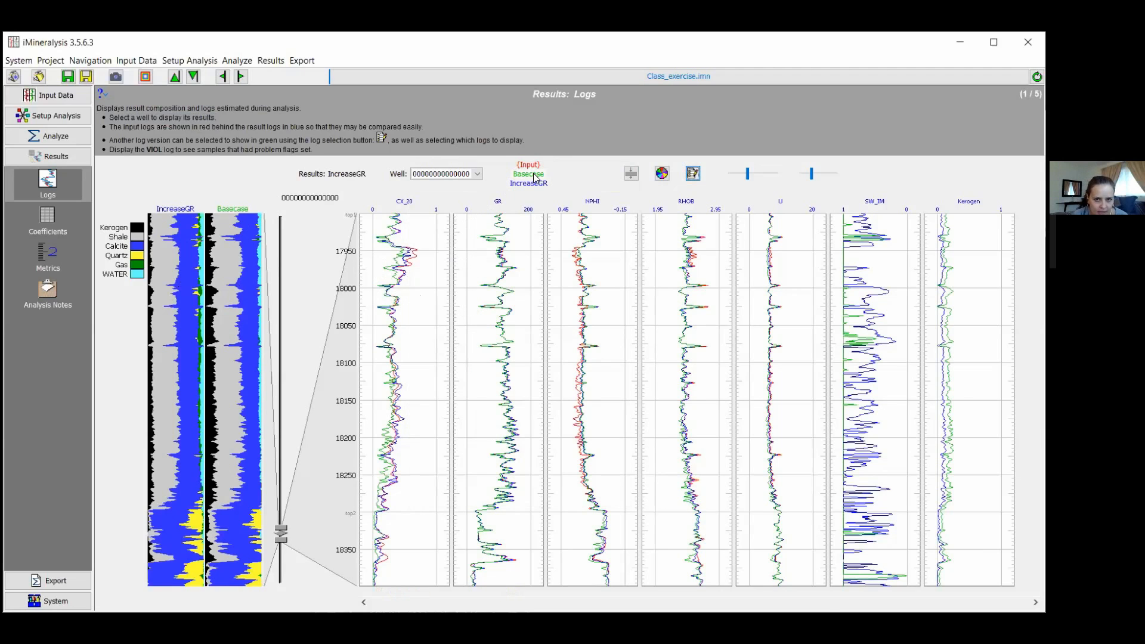
Bring the IncreaseGR curves to the front of the log tracks.
click(536, 183)
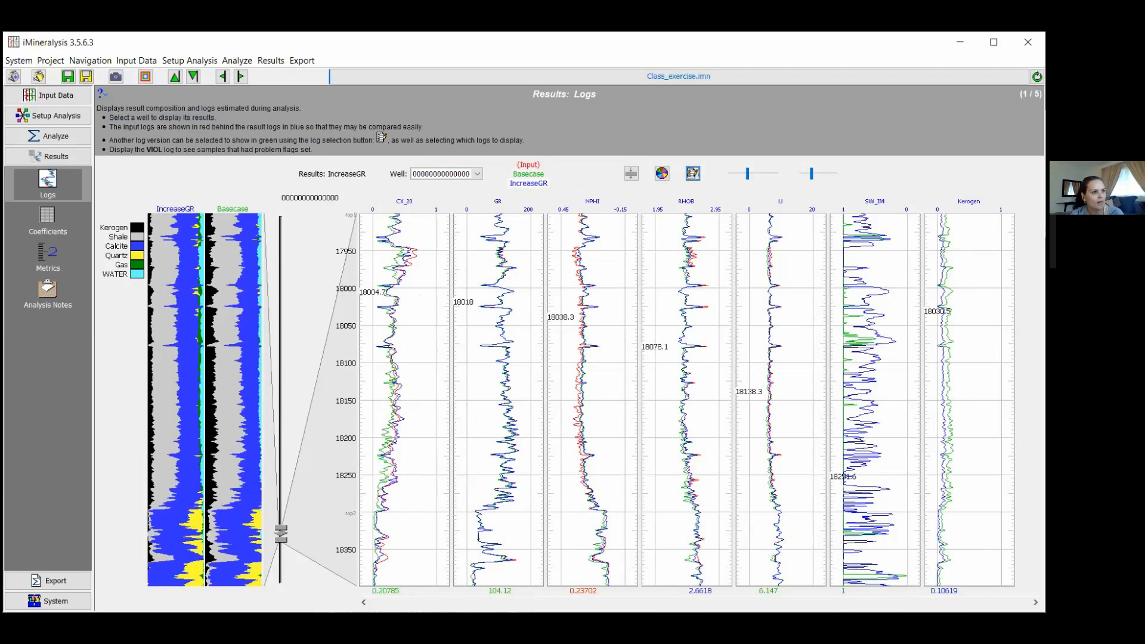
click(692, 173)
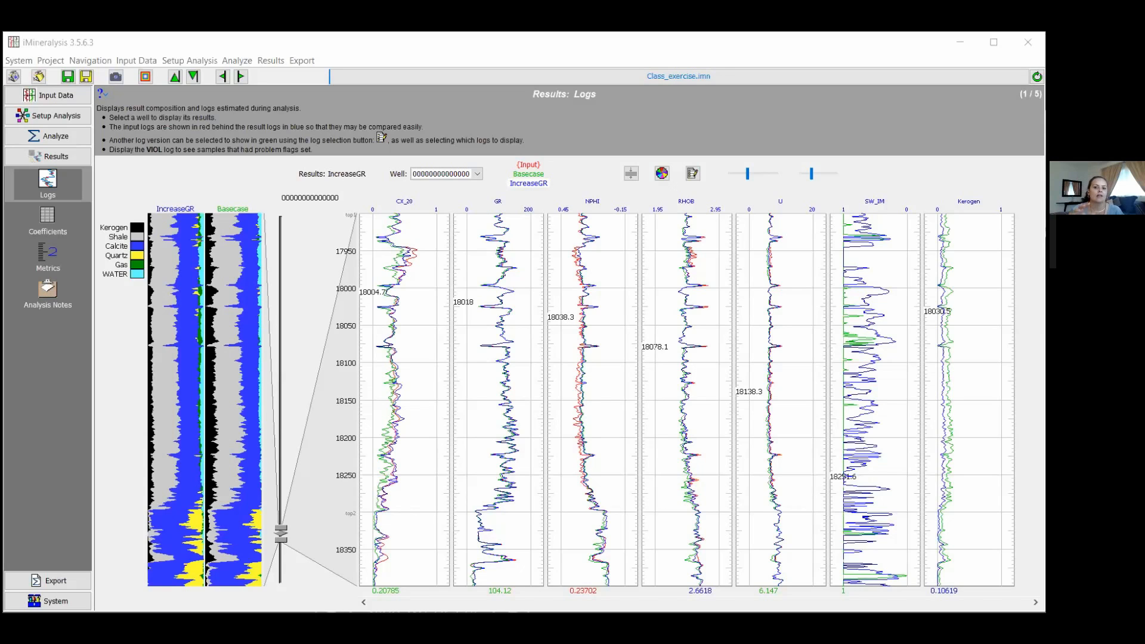
Show the Initial coefficient matrix of the Initial_limits search limits.
click(68, 116)
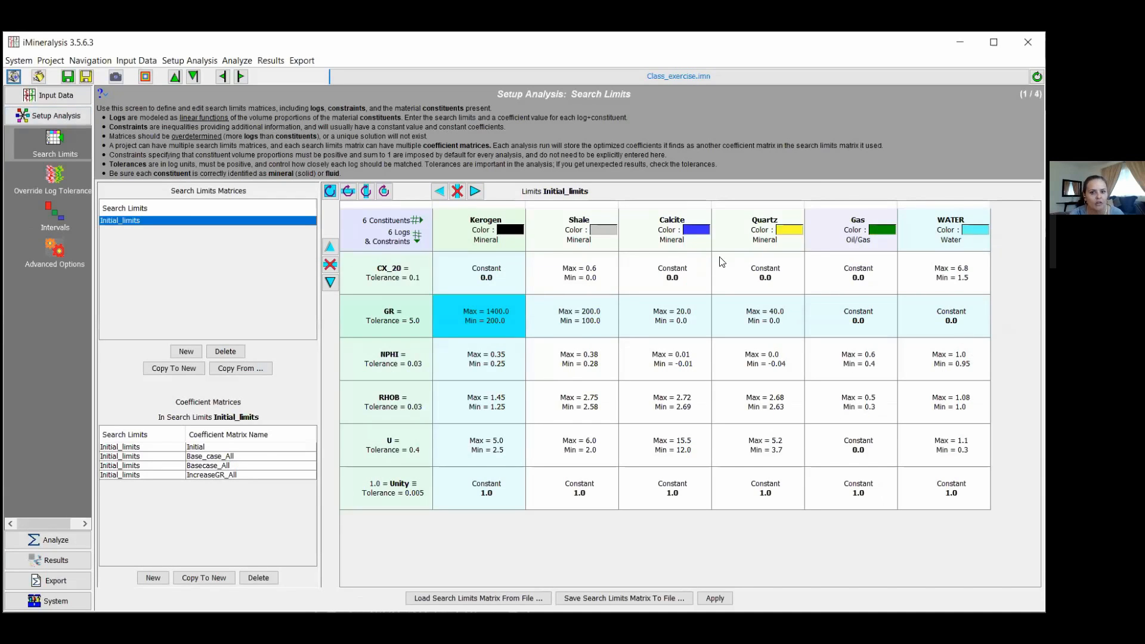
click(230, 448)
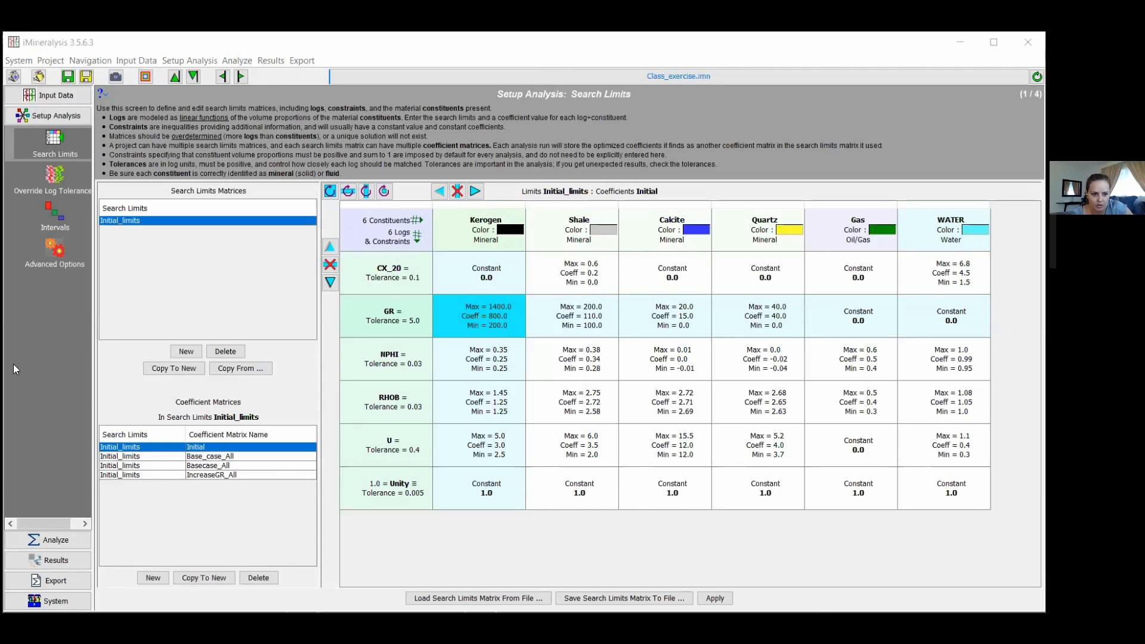
click(56, 560)
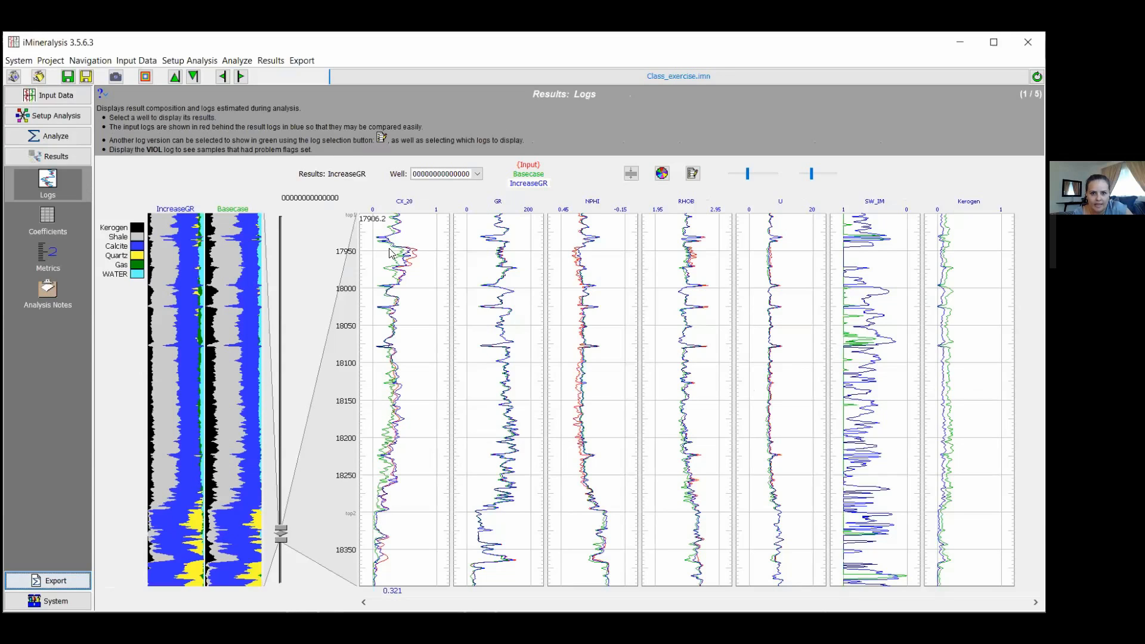
click(694, 174)
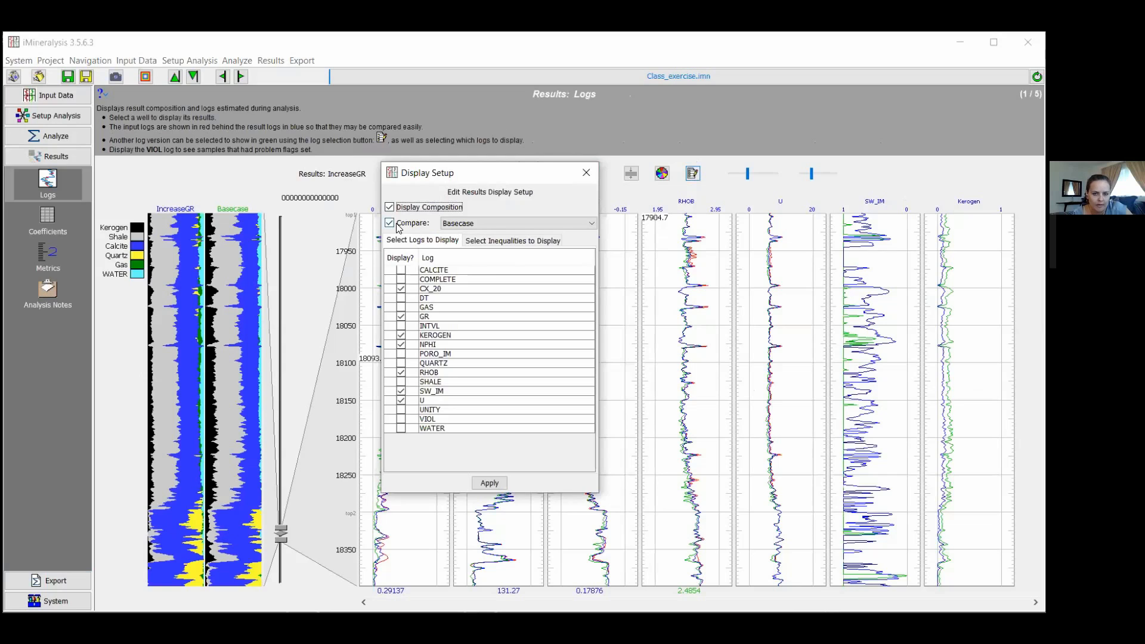
click(496, 225)
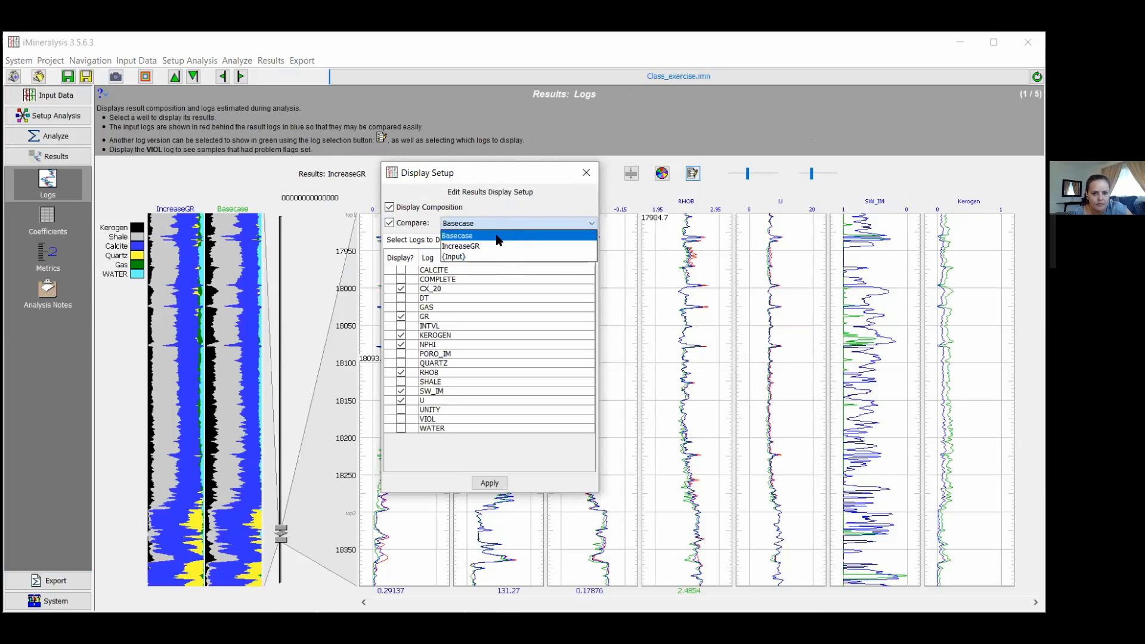
click(505, 184)
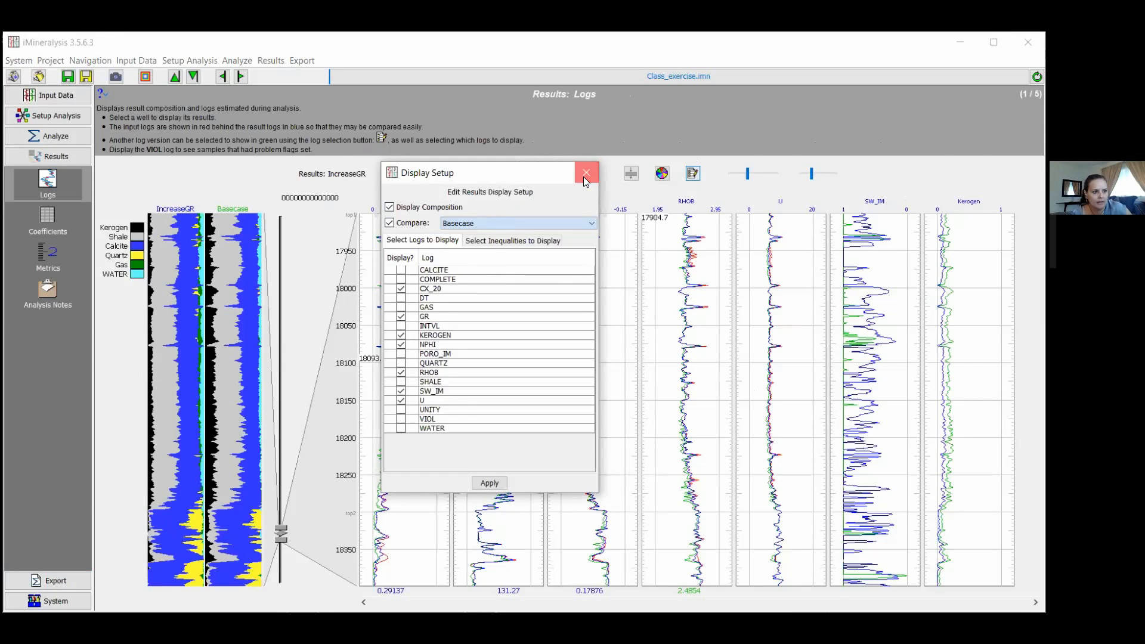
click(584, 174)
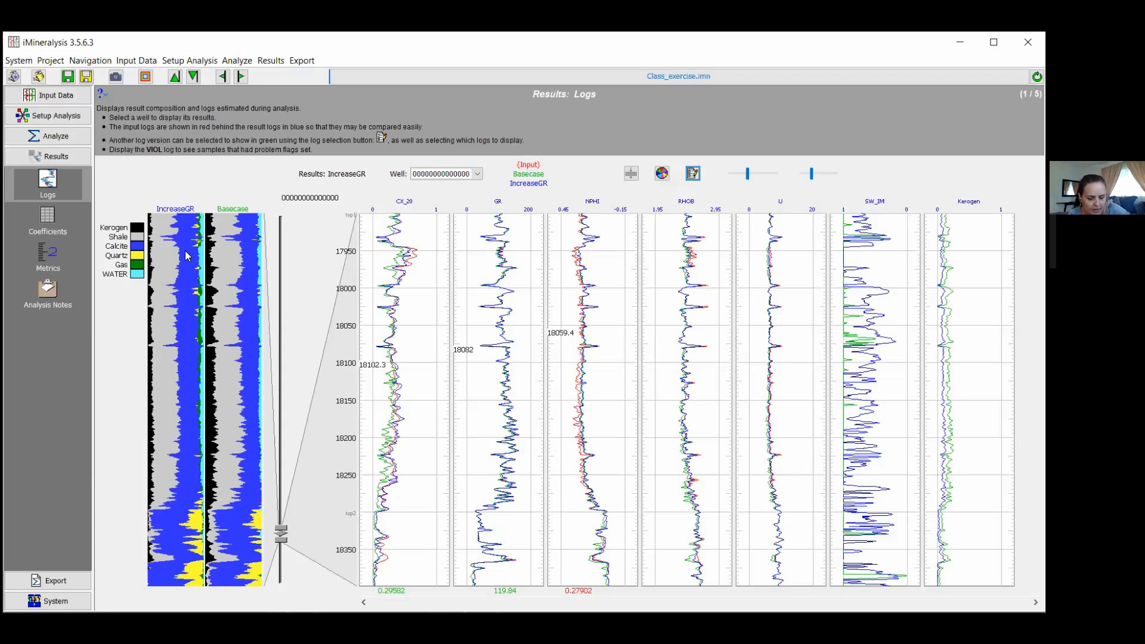
Examine the NPHI limits and coefficients of Calcite and Quartz in the Initial coefficient matrix.
click(60, 119)
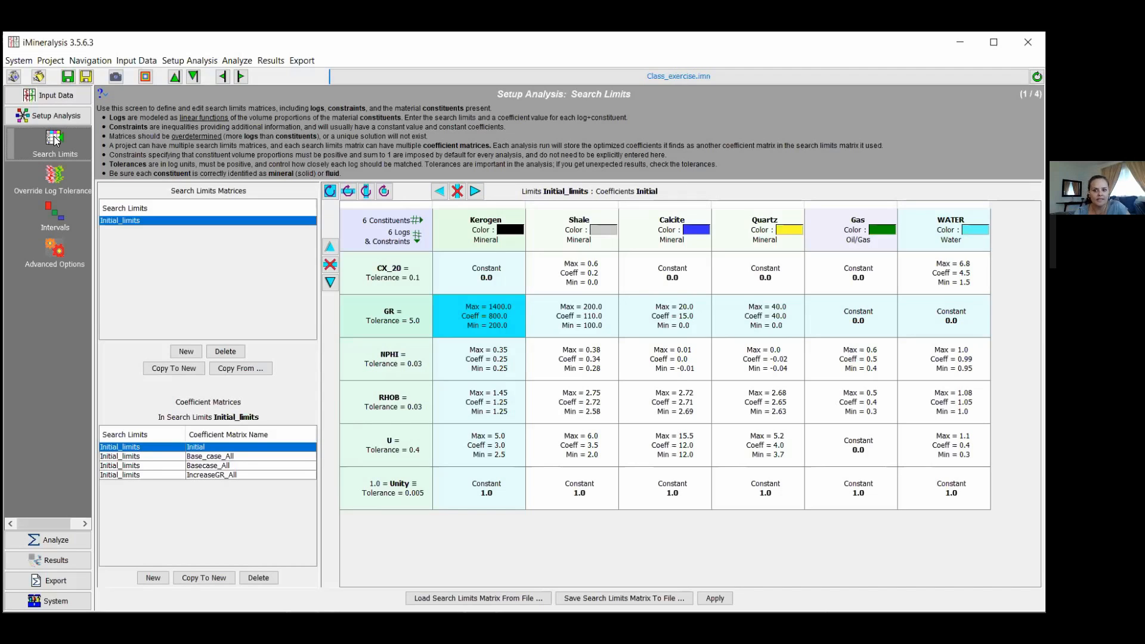
click(704, 370)
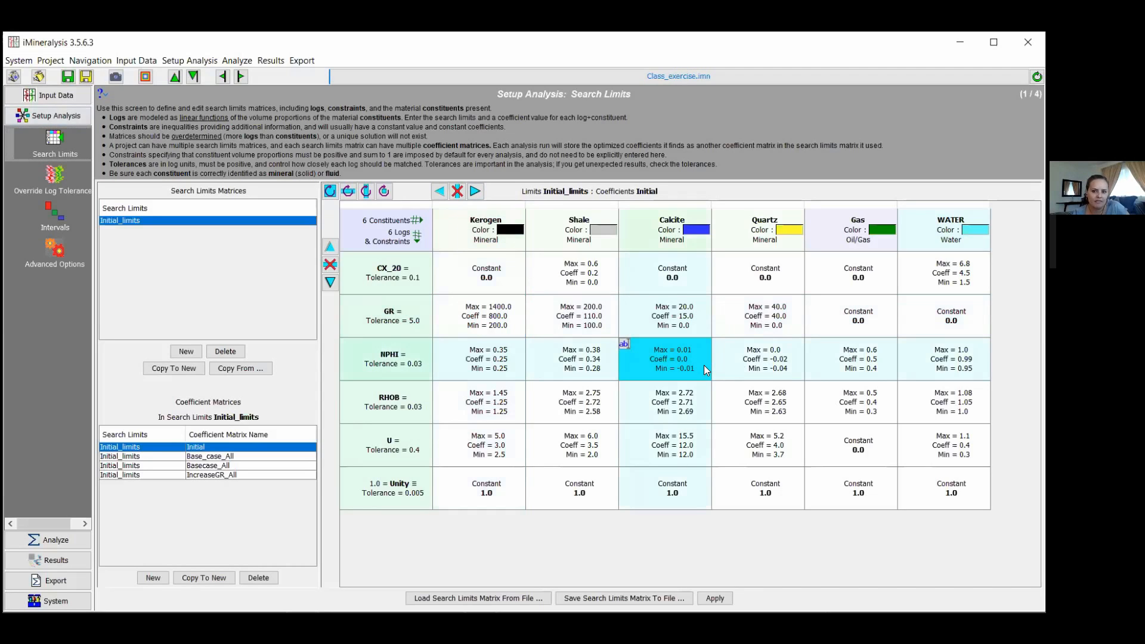
click(779, 365)
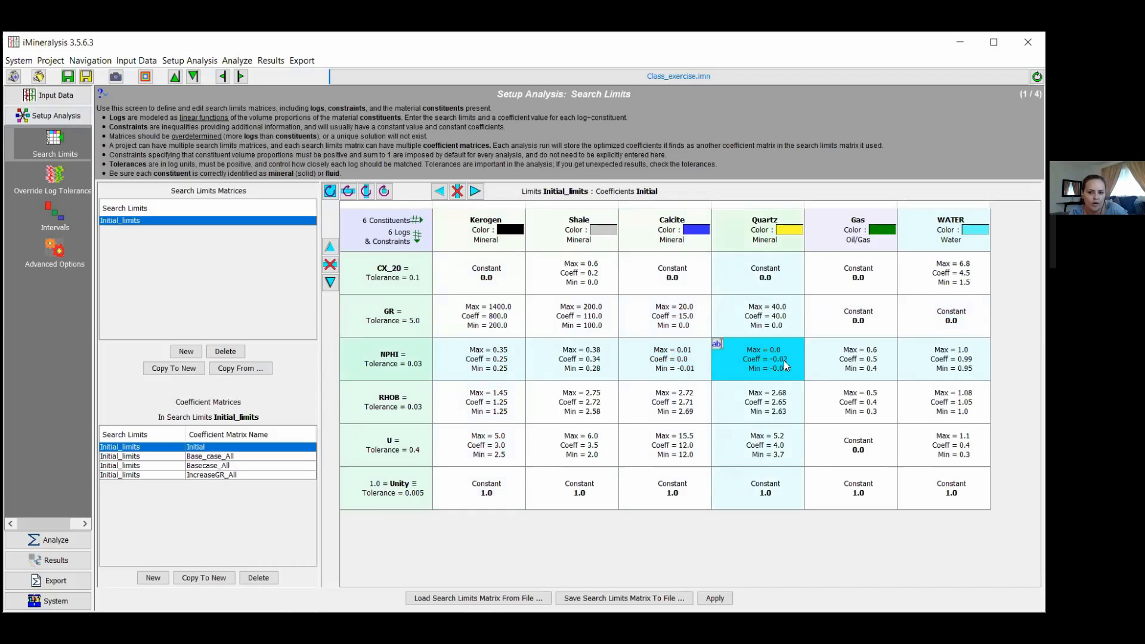
double_click(784, 361)
double_click(740, 355)
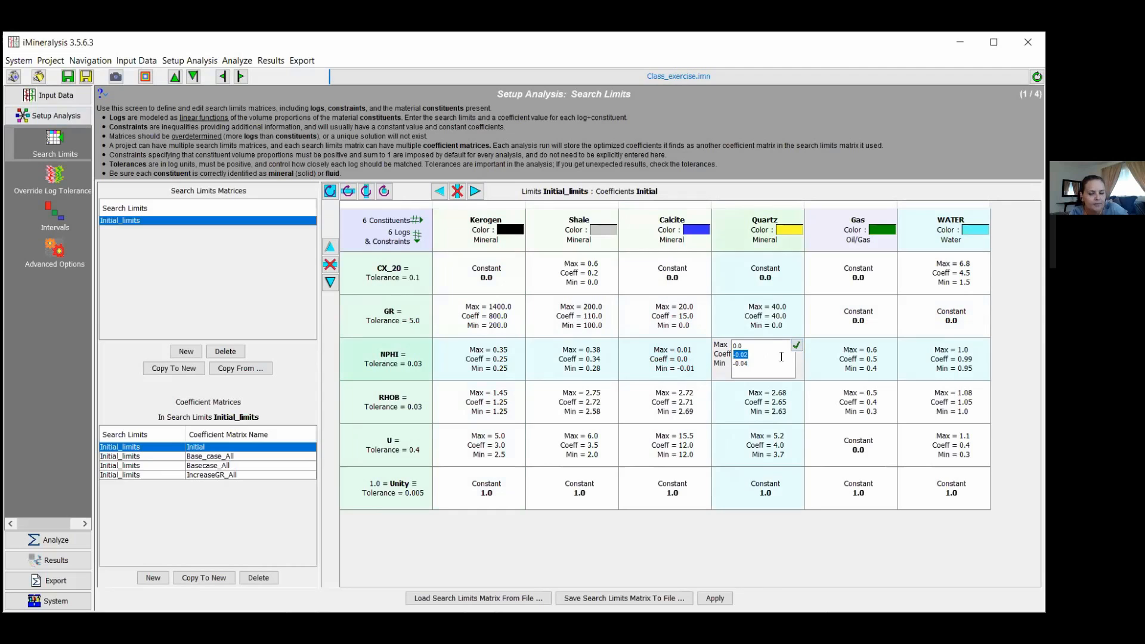
click(687, 376)
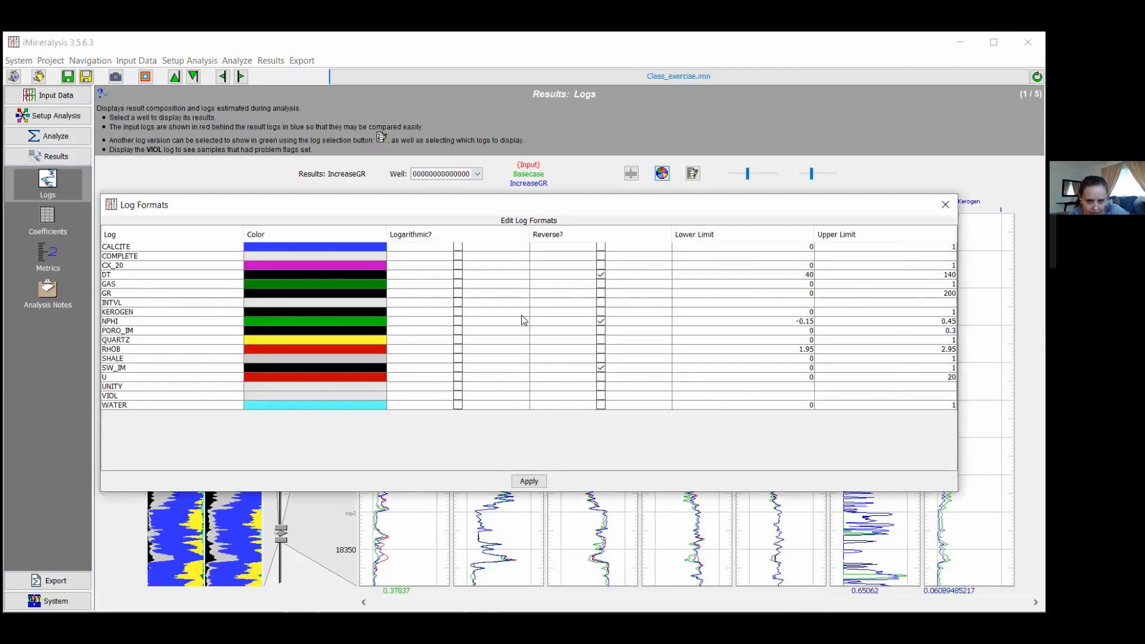
Set the upper display limit of the KEROGEN log to 0.15 in the log formats, apply it and close them.
click(908, 310)
text(0)
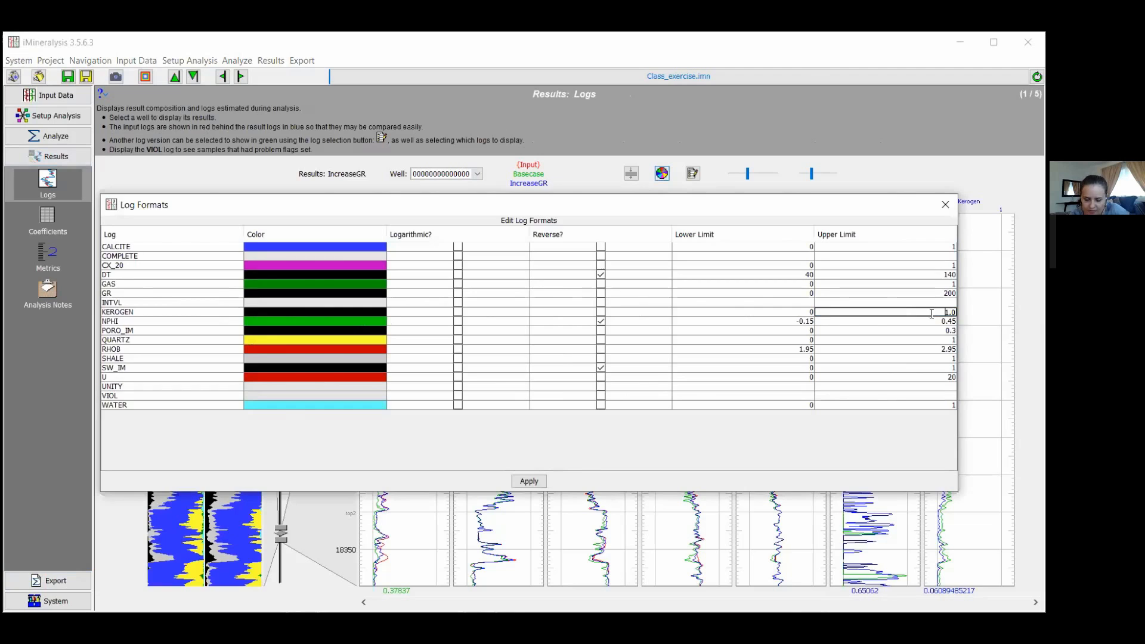
text(.15)
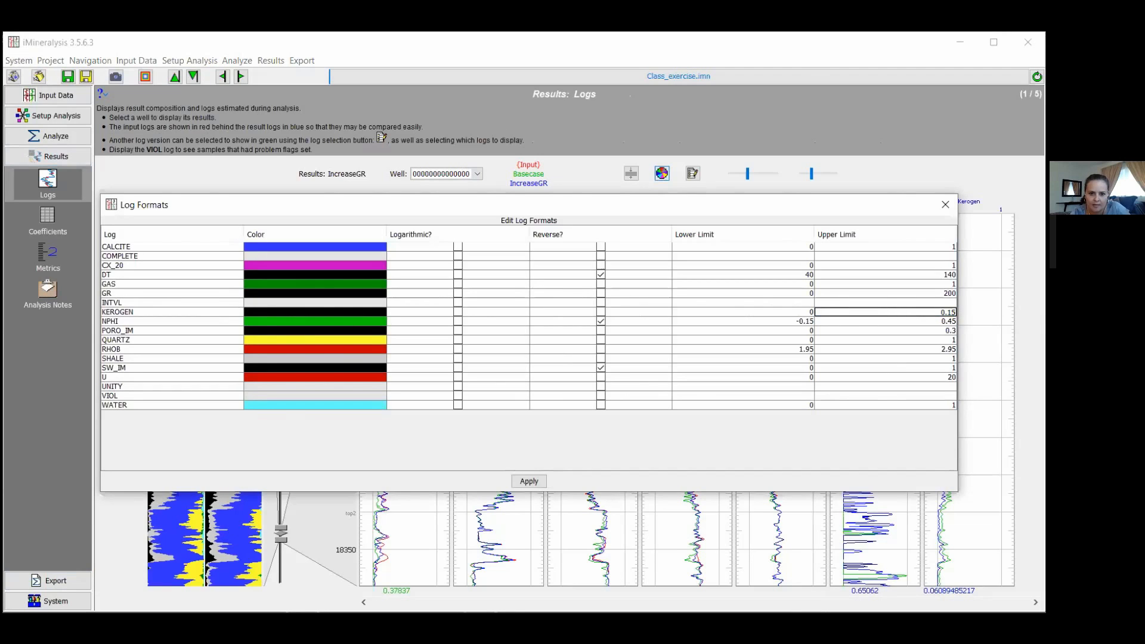
key(Return)
click(529, 481)
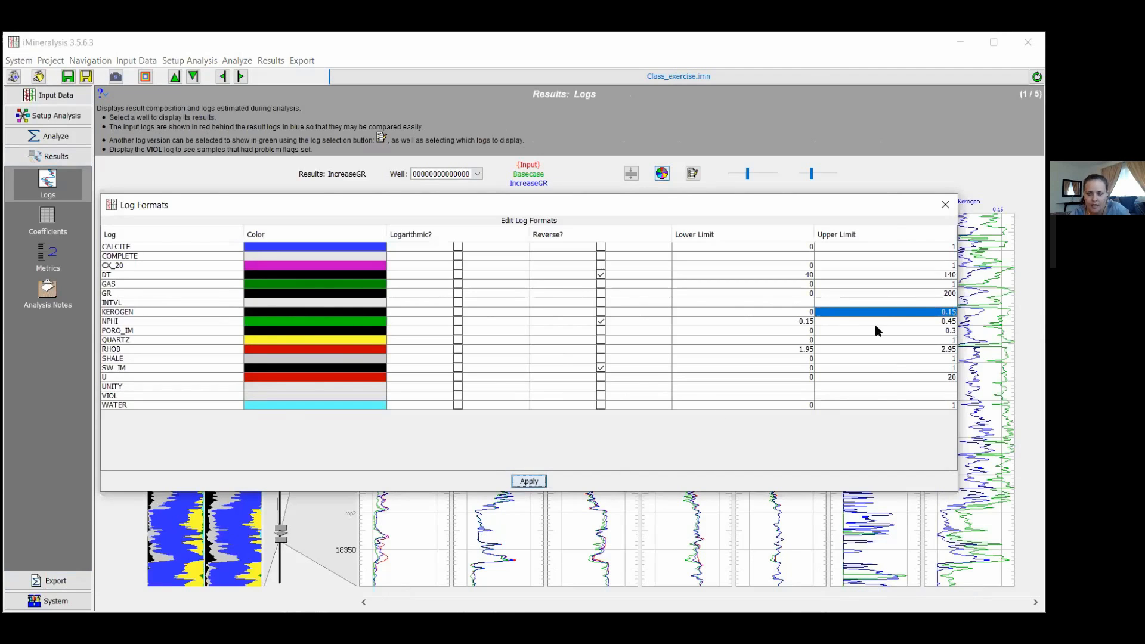
click(945, 205)
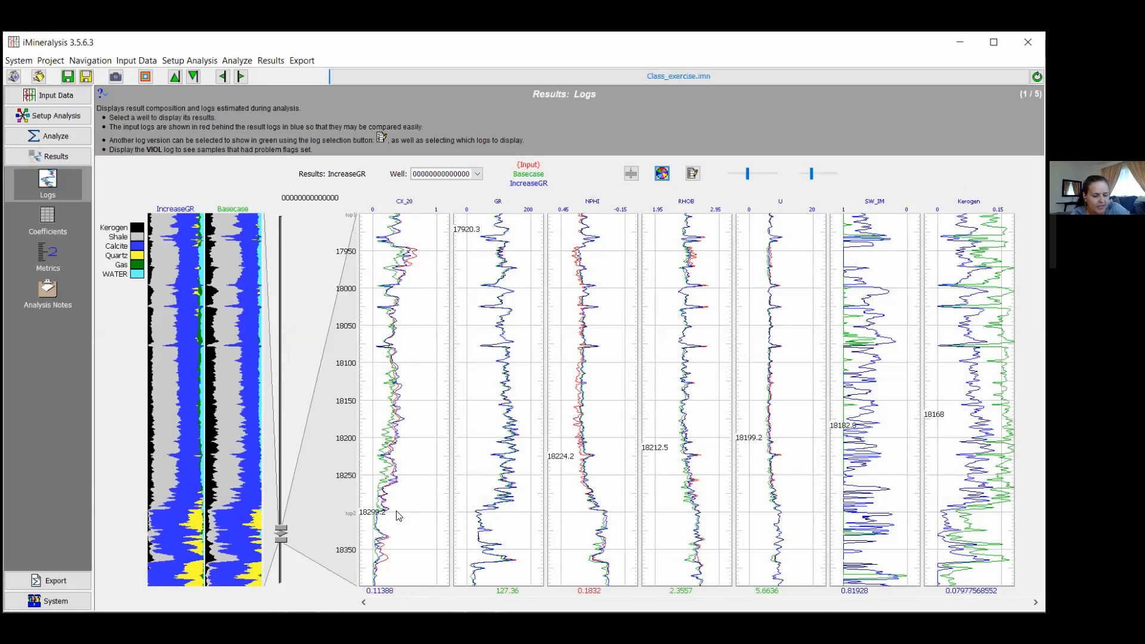
Set the WATER coefficient for CX_20 to 5.5 in the Initial coefficient matrix and apply the change.
click(69, 119)
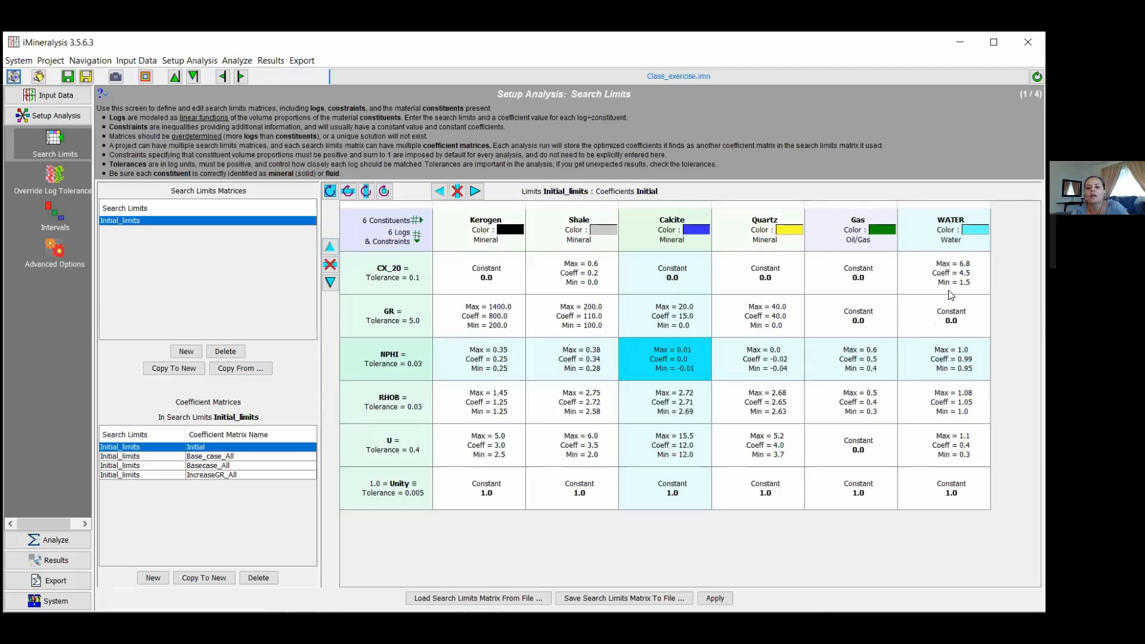
double_click(960, 279)
drag(932, 269, 914, 268)
text(5.5)
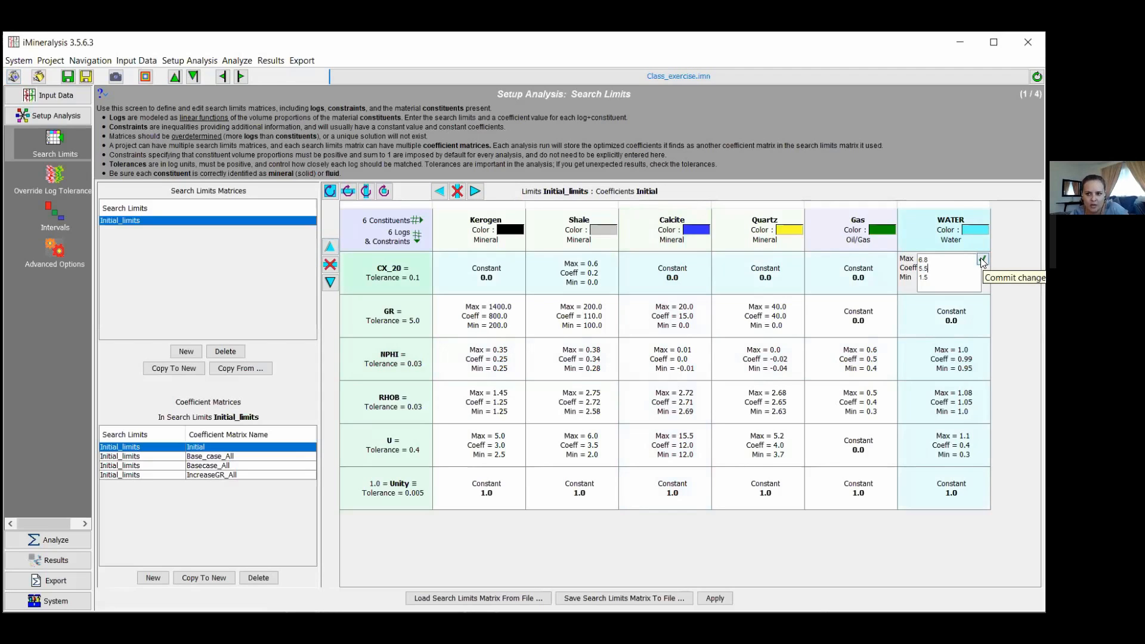
click(983, 260)
click(720, 600)
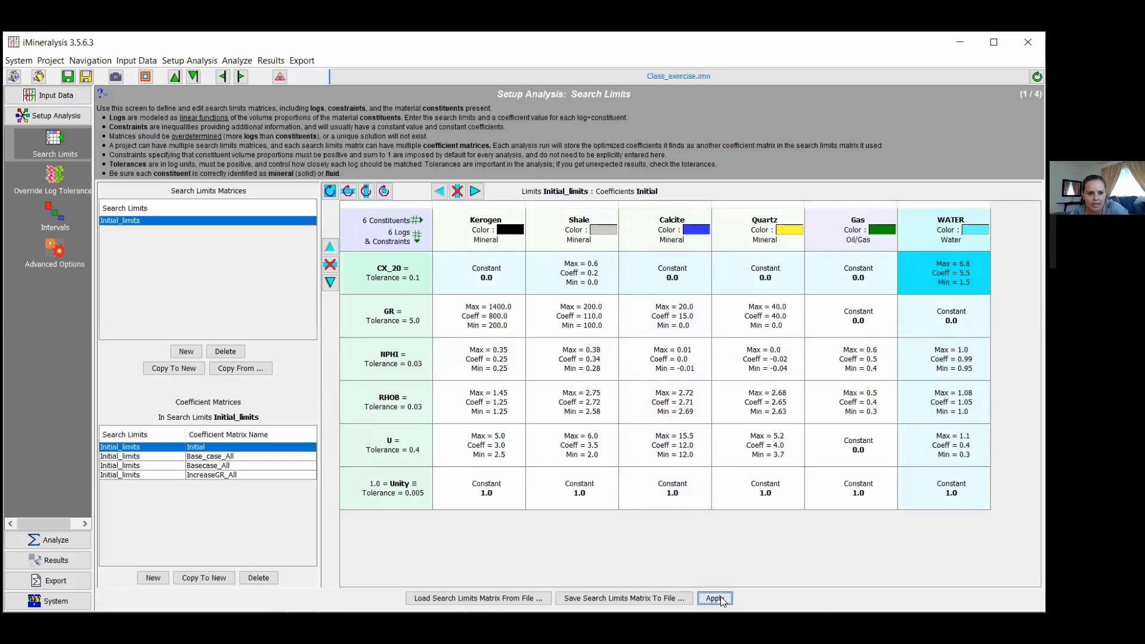
Prepare and start a Forward Model Logs analysis with the results name WaterSalinity.
click(66, 544)
click(54, 163)
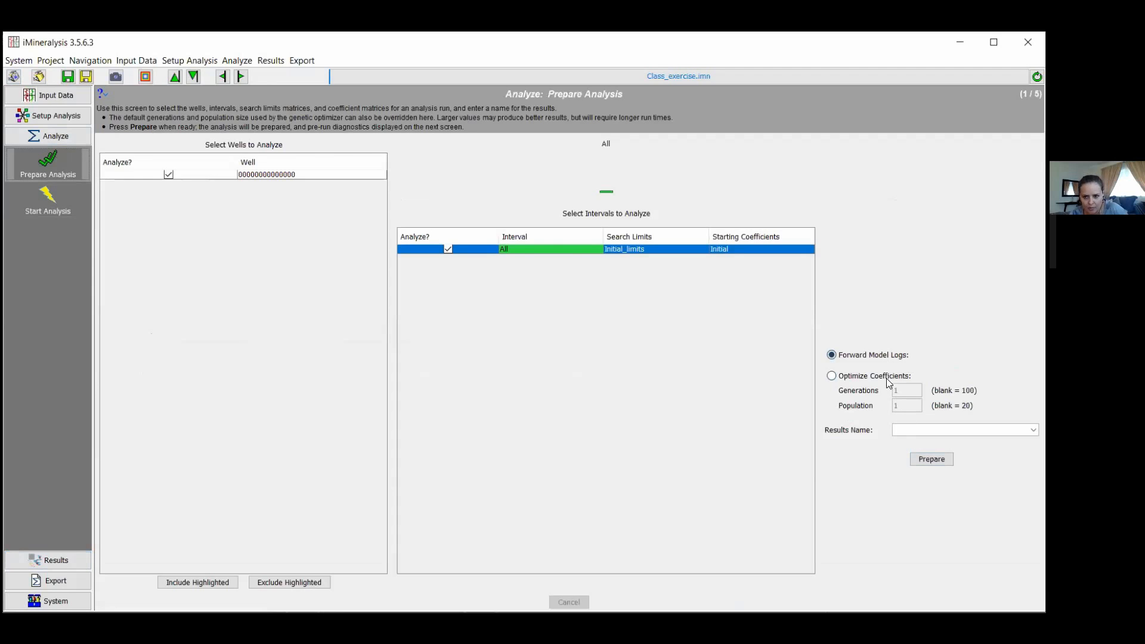
click(923, 430)
text(WaterSalinity)
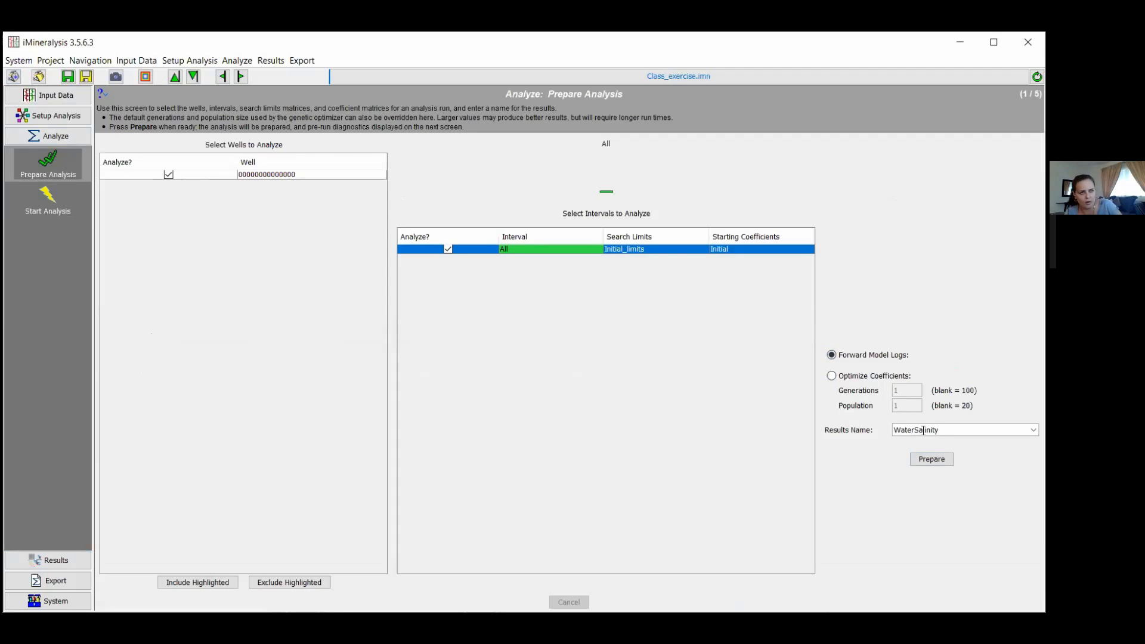
click(933, 463)
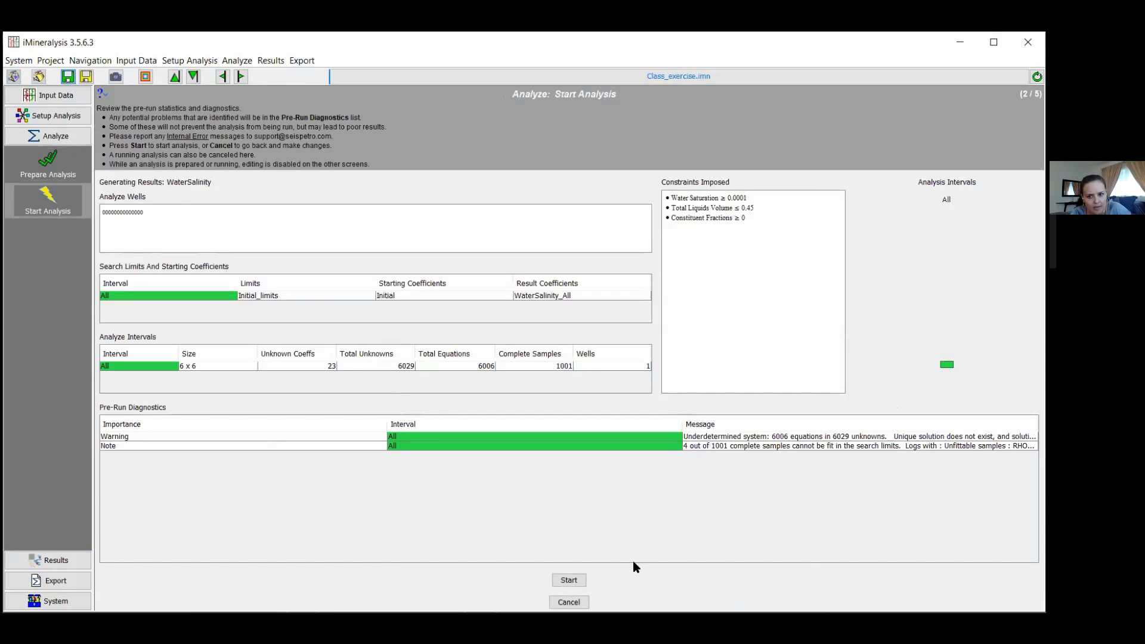
click(570, 580)
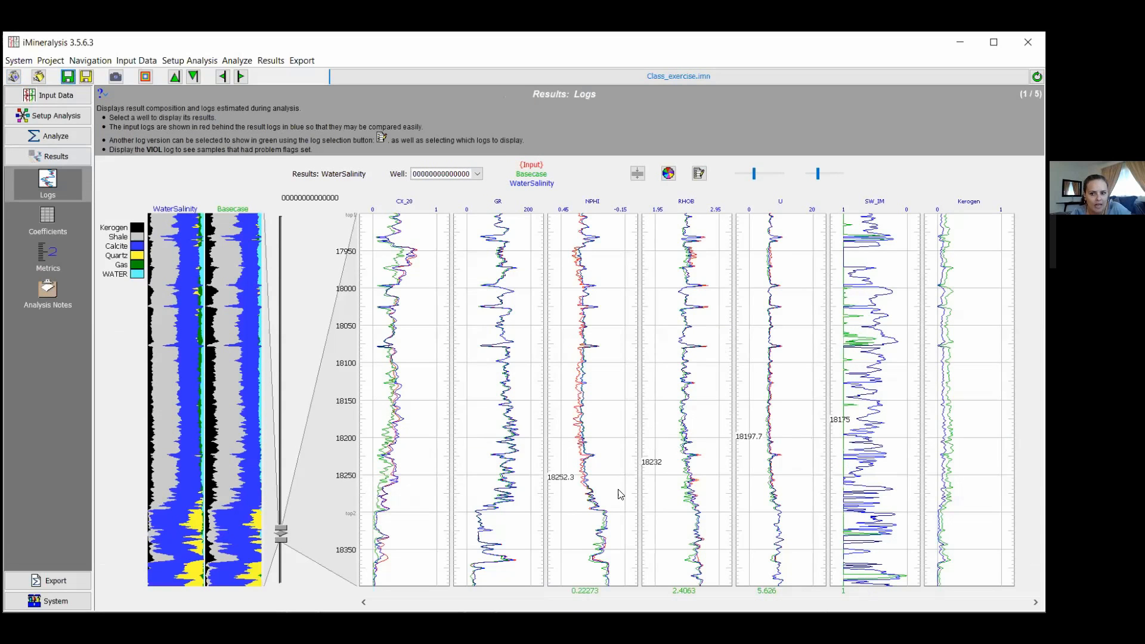
Bring the WaterSalinity and Basecase curves to the front in turn, and apply IncreaseGR as the compared version in the display setup.
click(542, 187)
click(542, 176)
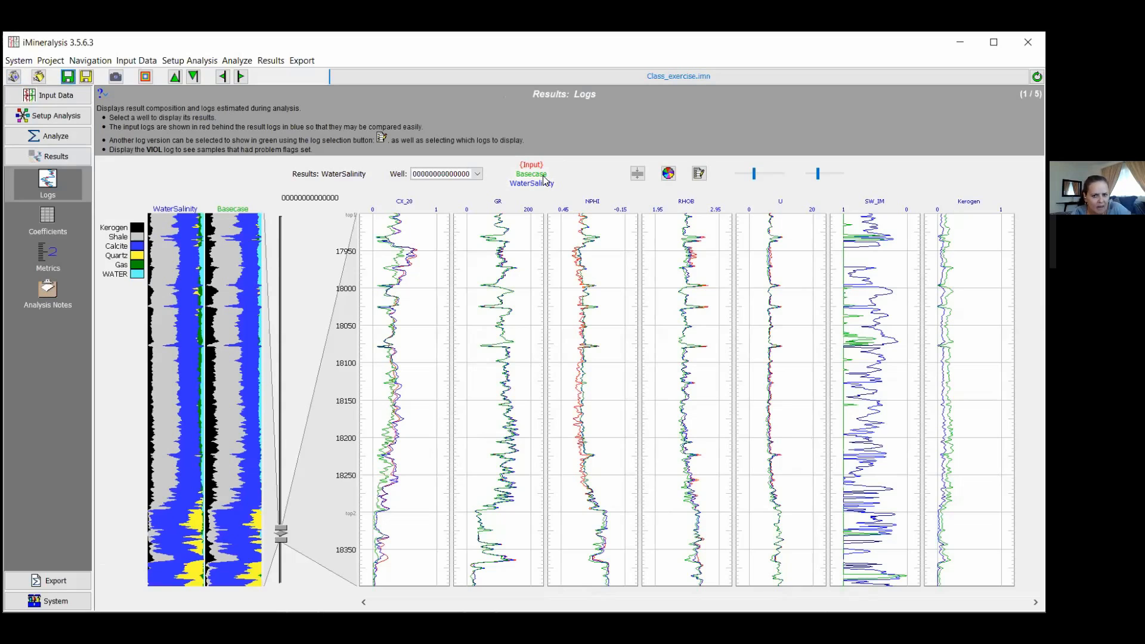
click(701, 175)
click(510, 224)
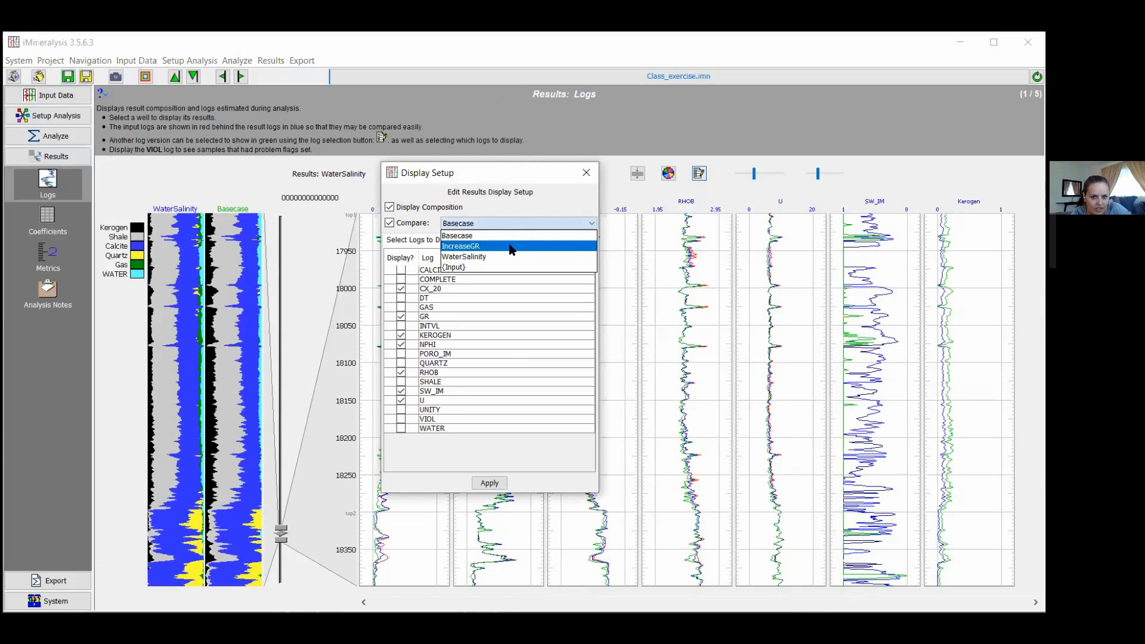
click(500, 246)
click(490, 484)
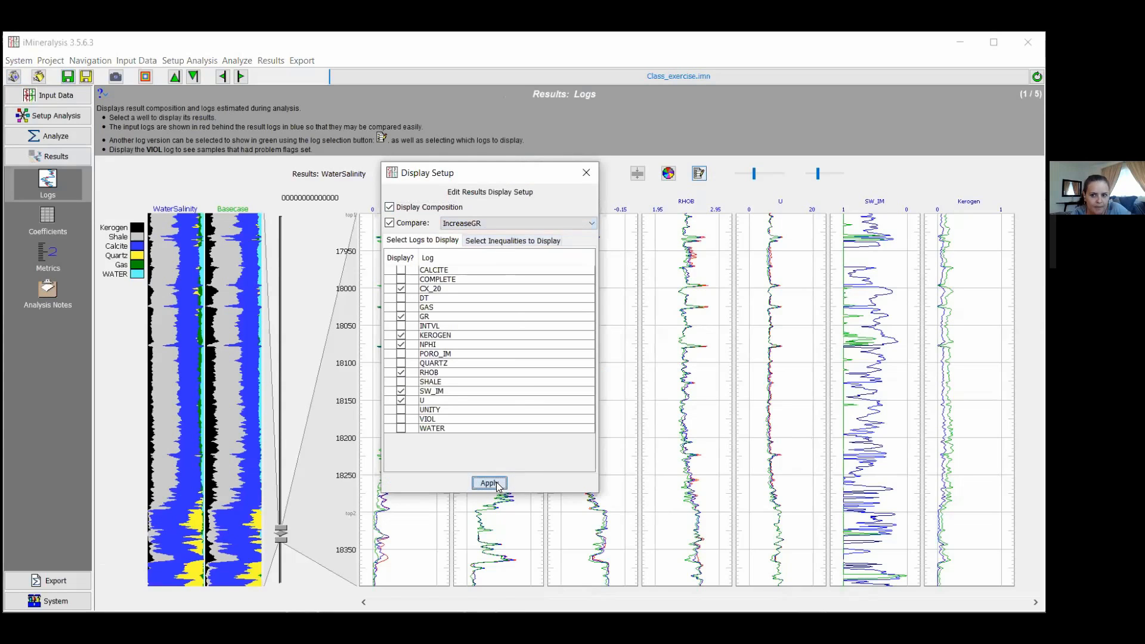
click(586, 174)
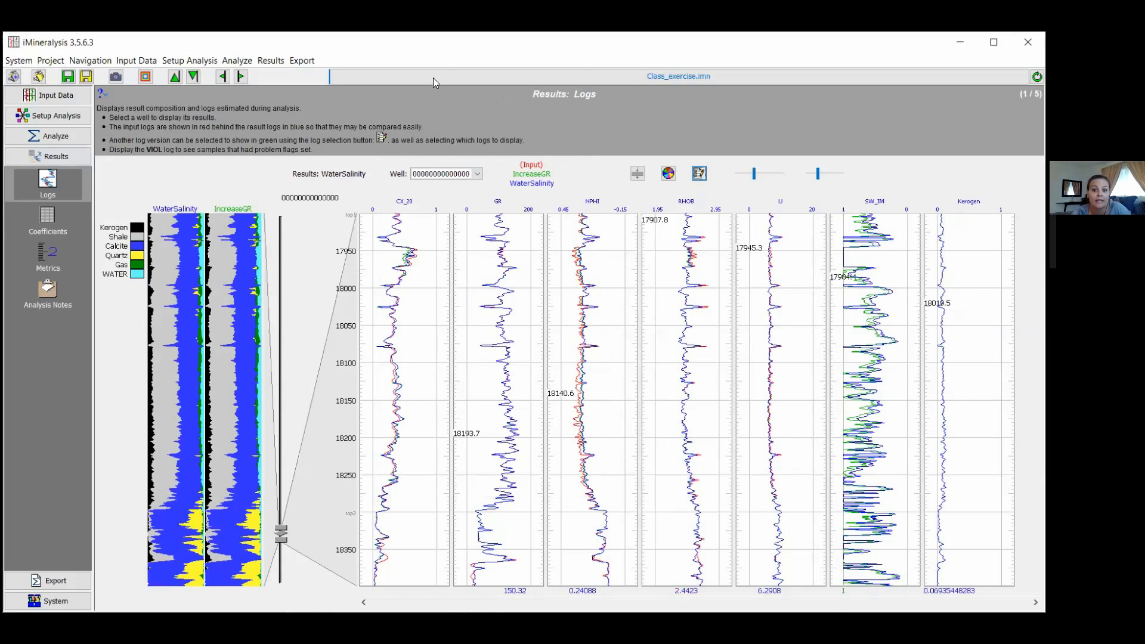
Rescale the Kerogen track of the WaterSalinity results to an upper limit of 0.15 and close the log formats.
click(700, 174)
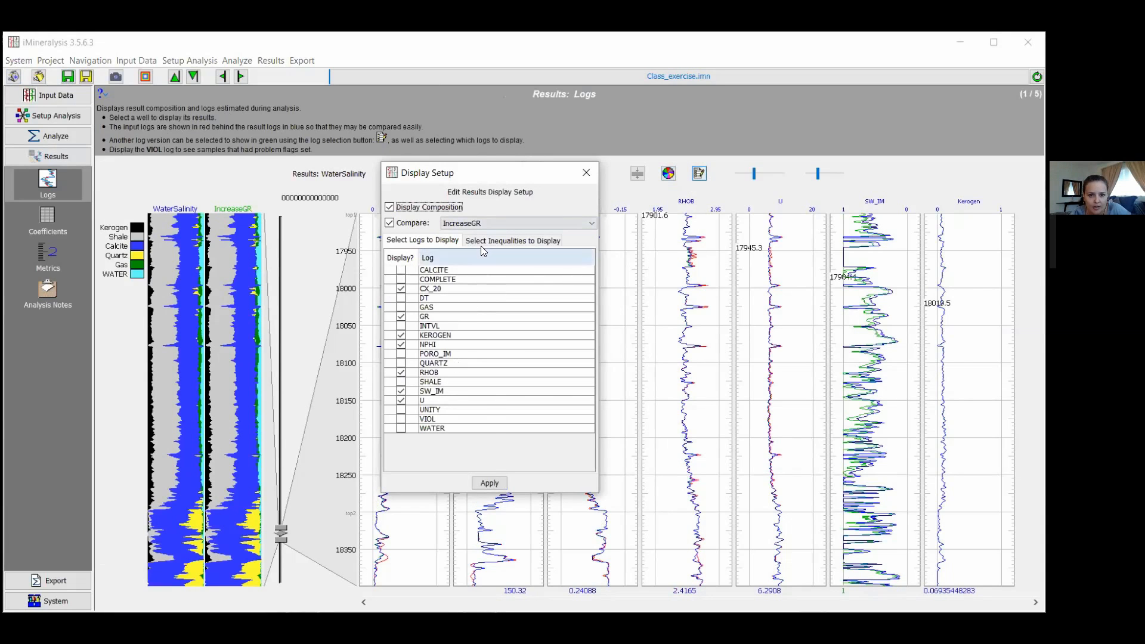
click(586, 173)
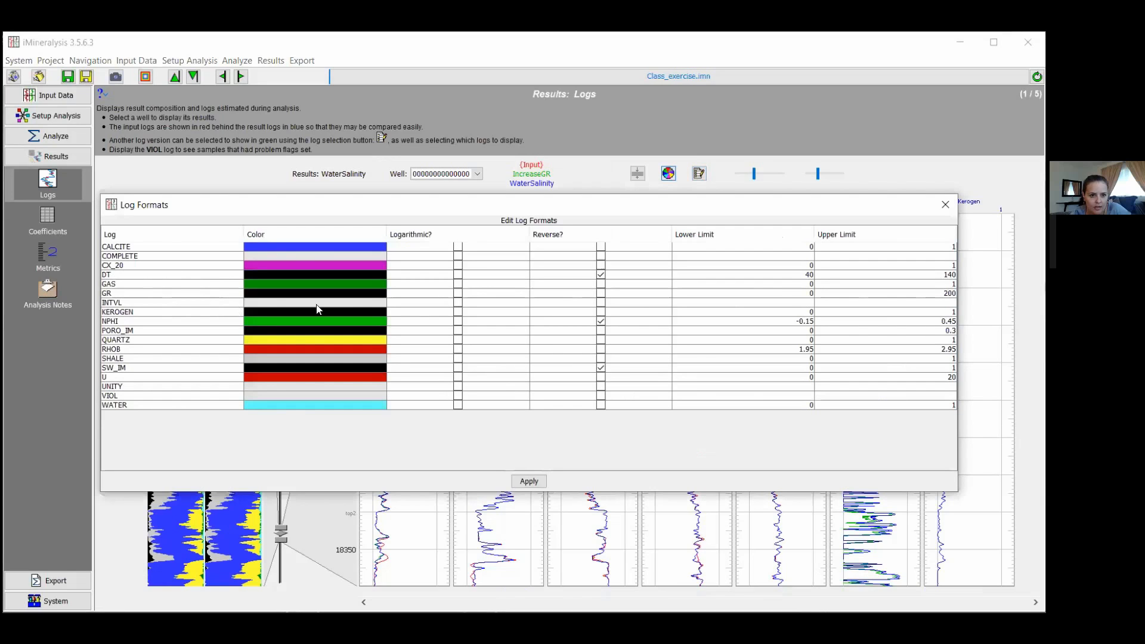
click(875, 314)
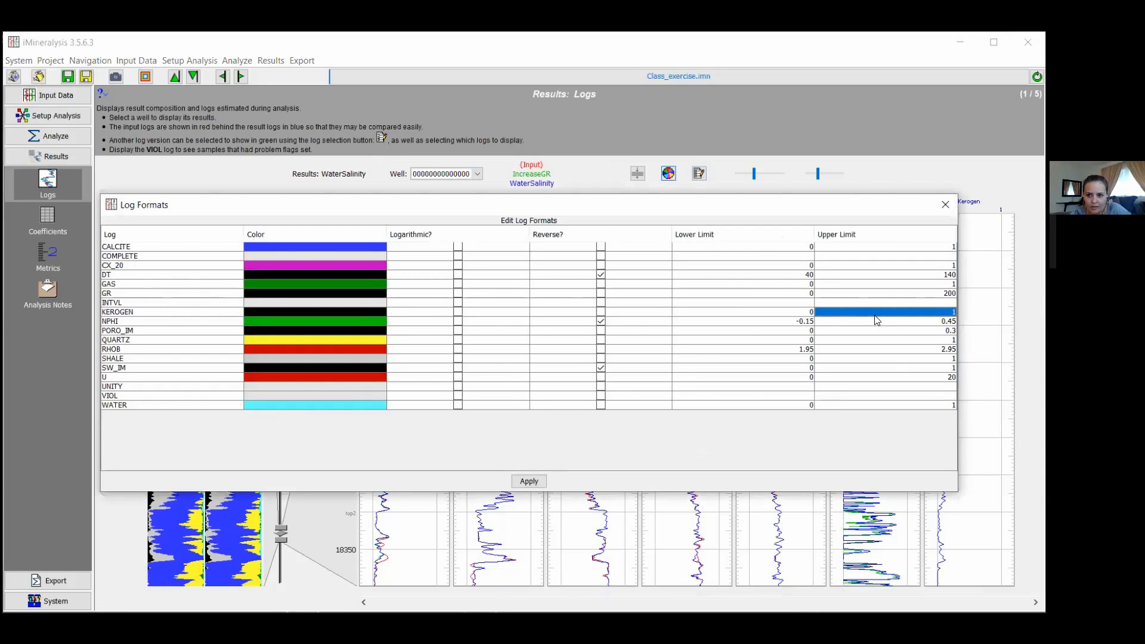
double_click(875, 316)
key(ctrl+a)
text(0.15)
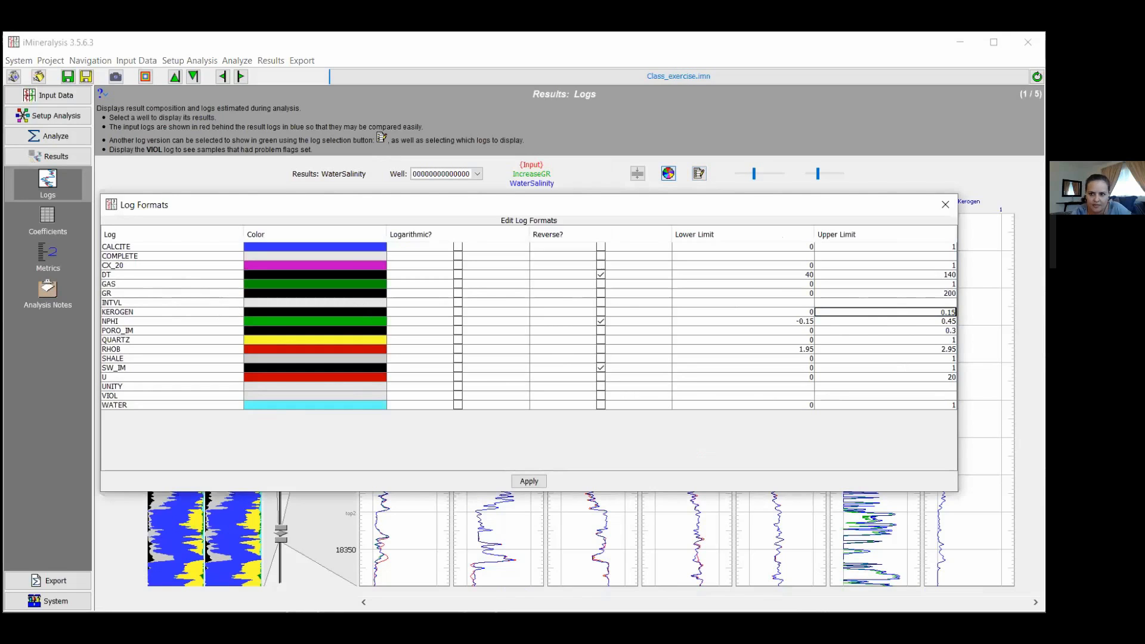
click(534, 486)
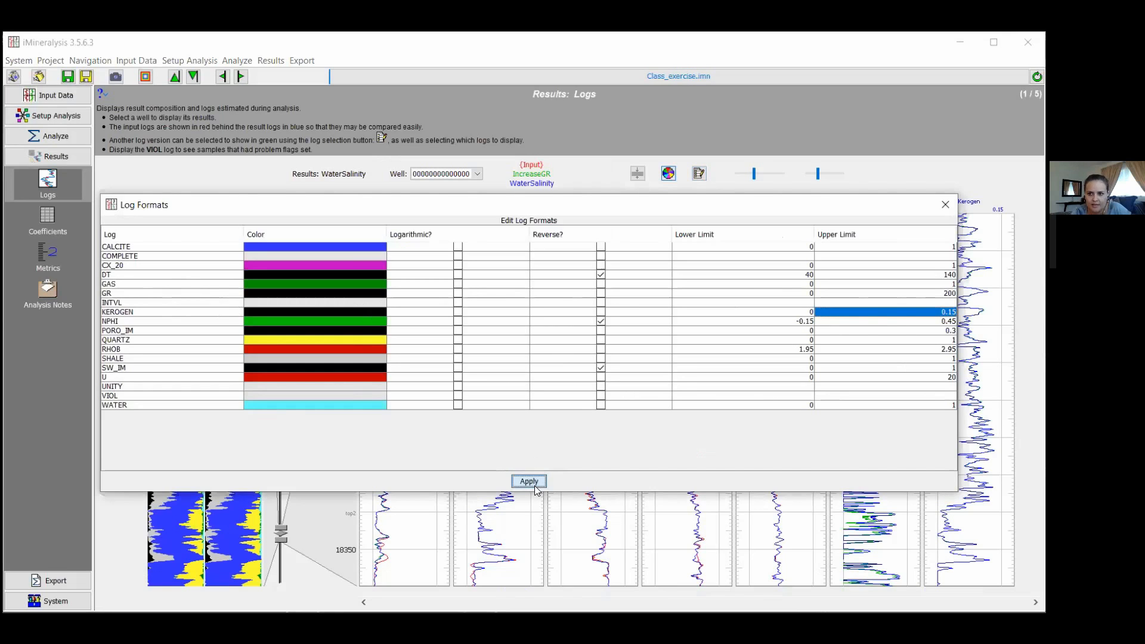
click(947, 205)
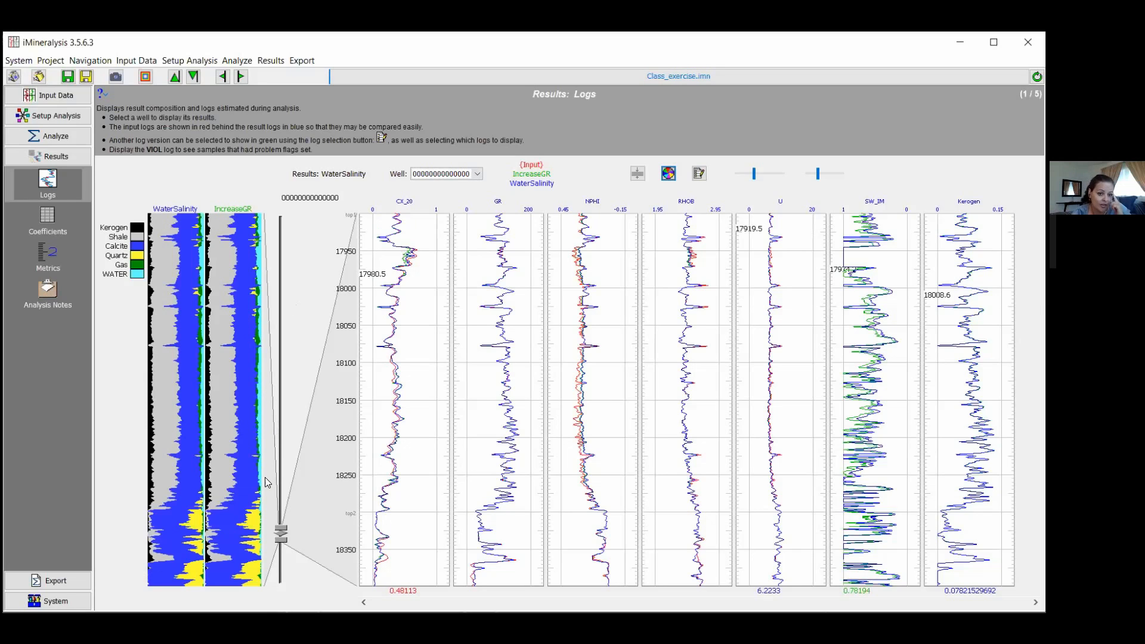
Widen the composition display of the WaterSalinity and IncreaseGR results.
click(754, 173)
drag(754, 178, 767, 182)
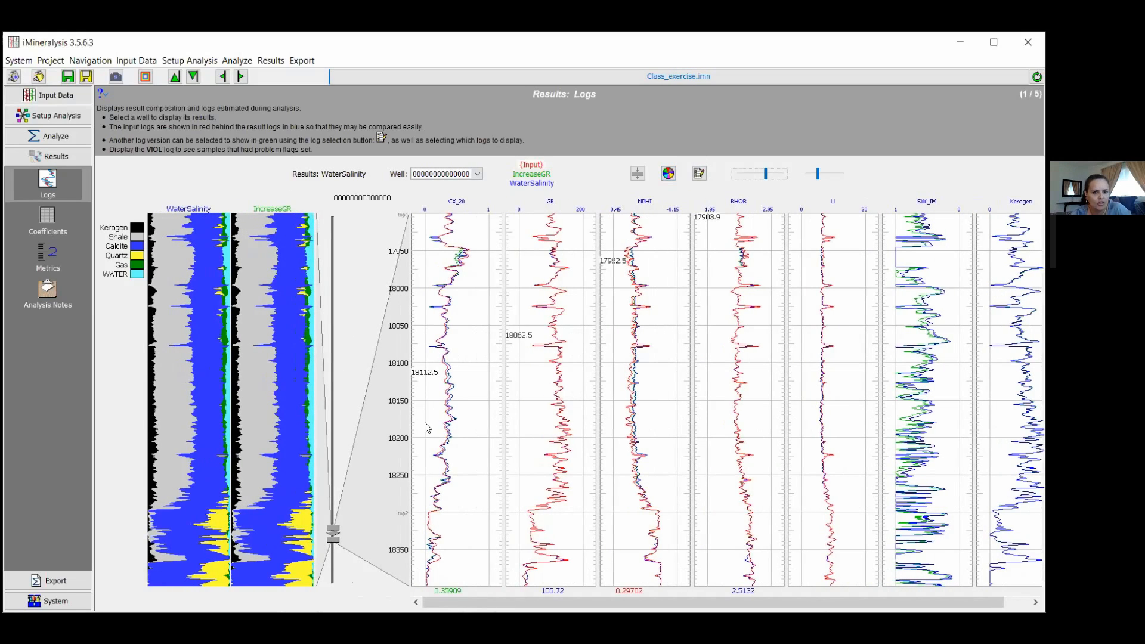
Set the Quartz coefficient for NPHI to -0.01 in the Initial coefficient matrix.
click(63, 116)
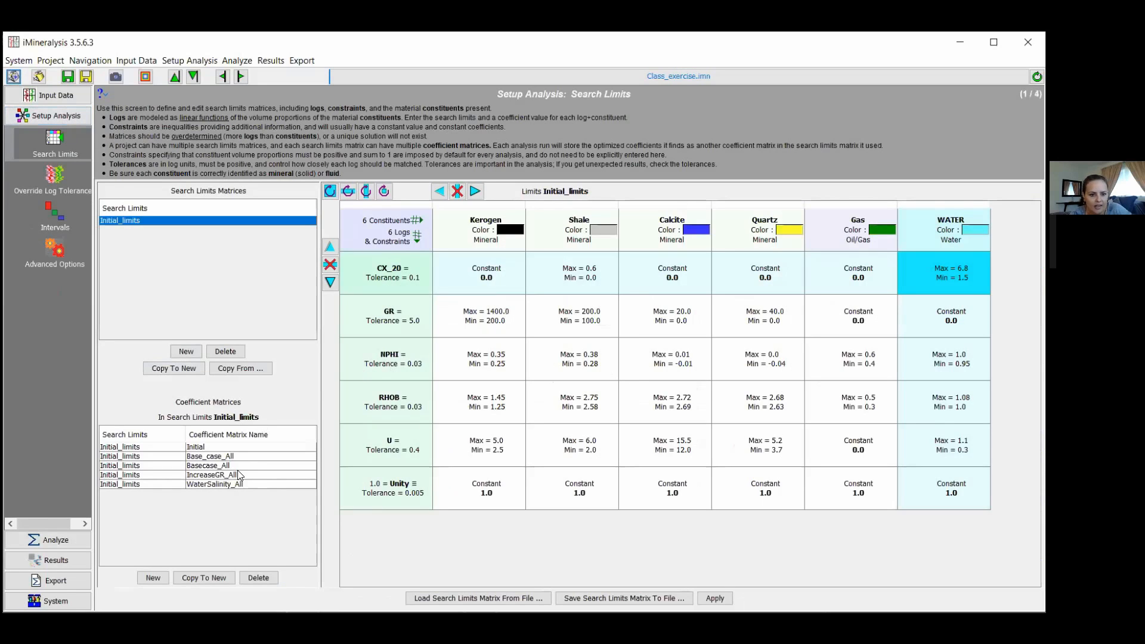
click(214, 446)
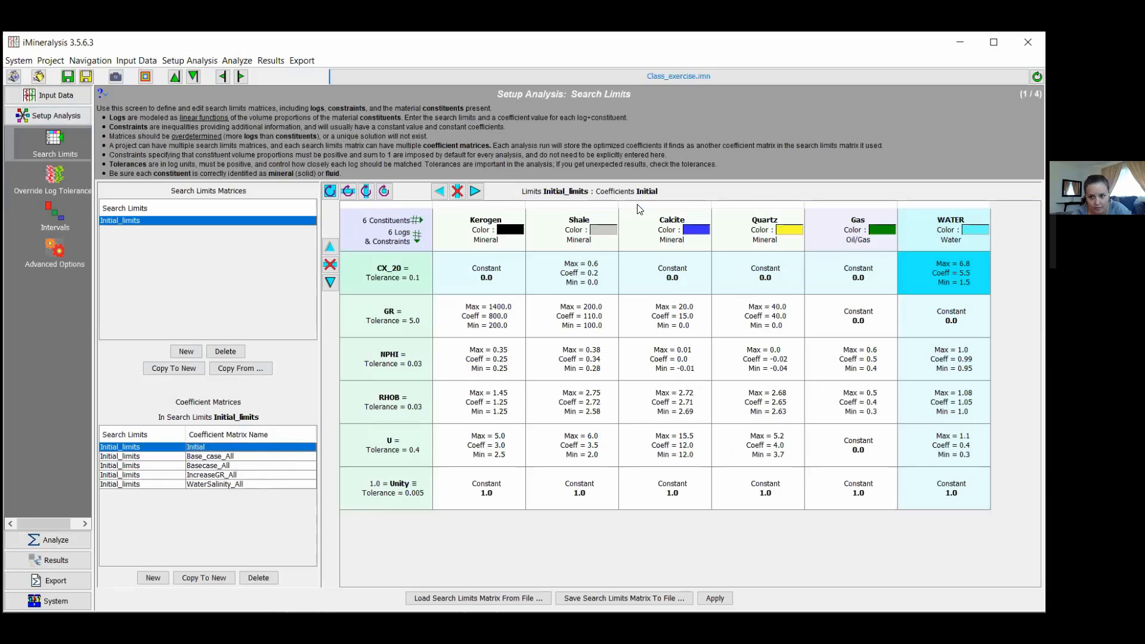
click(784, 368)
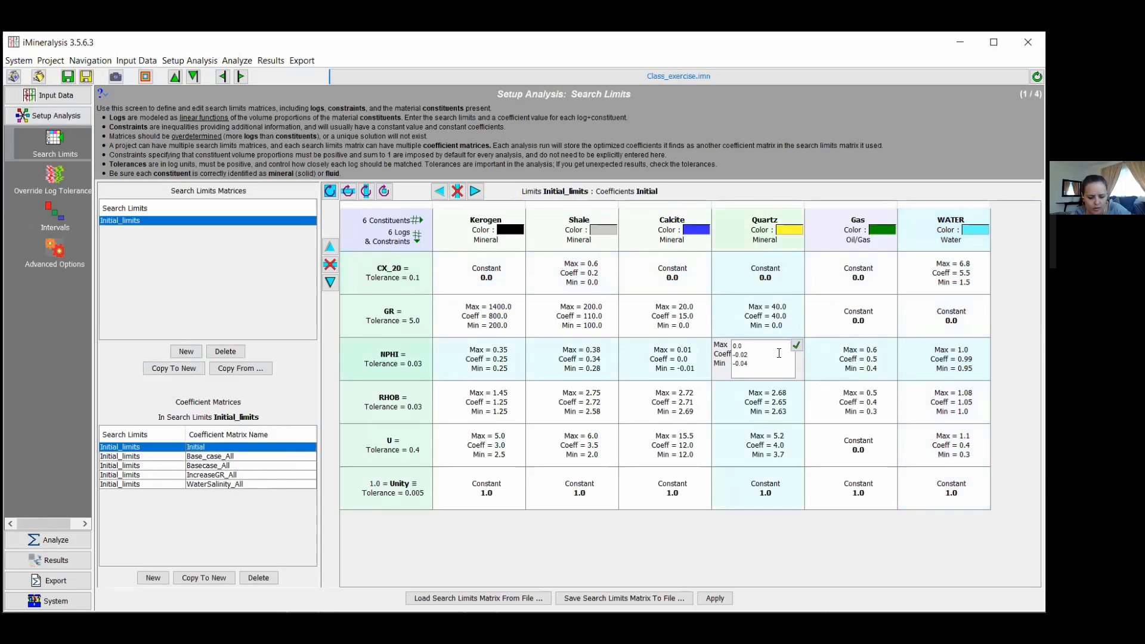
key(BackSpace)
text(1)
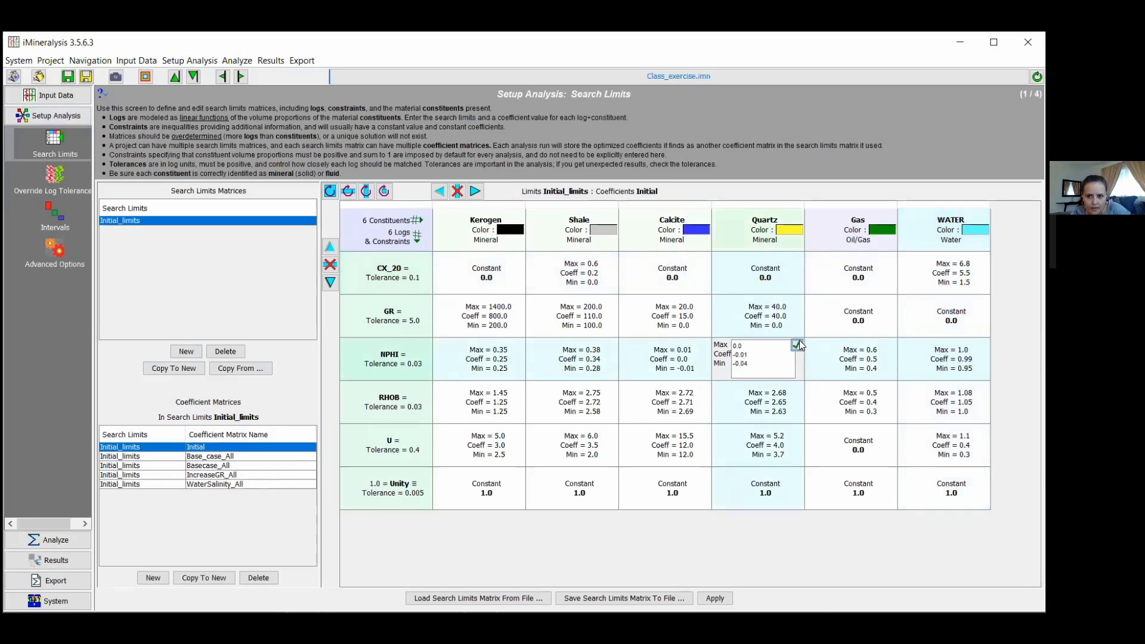
click(797, 345)
Set the Calcite NPHI maximum to 1.0 and its coefficient to 0.005 in the Initial matrix.
click(684, 362)
click(679, 356)
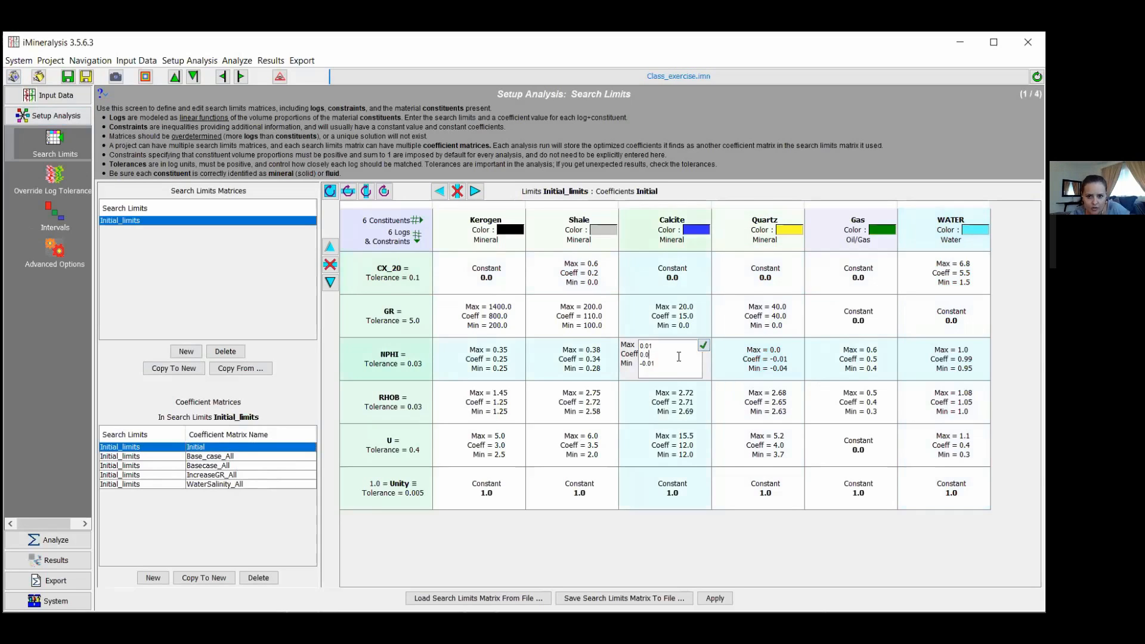
click(704, 345)
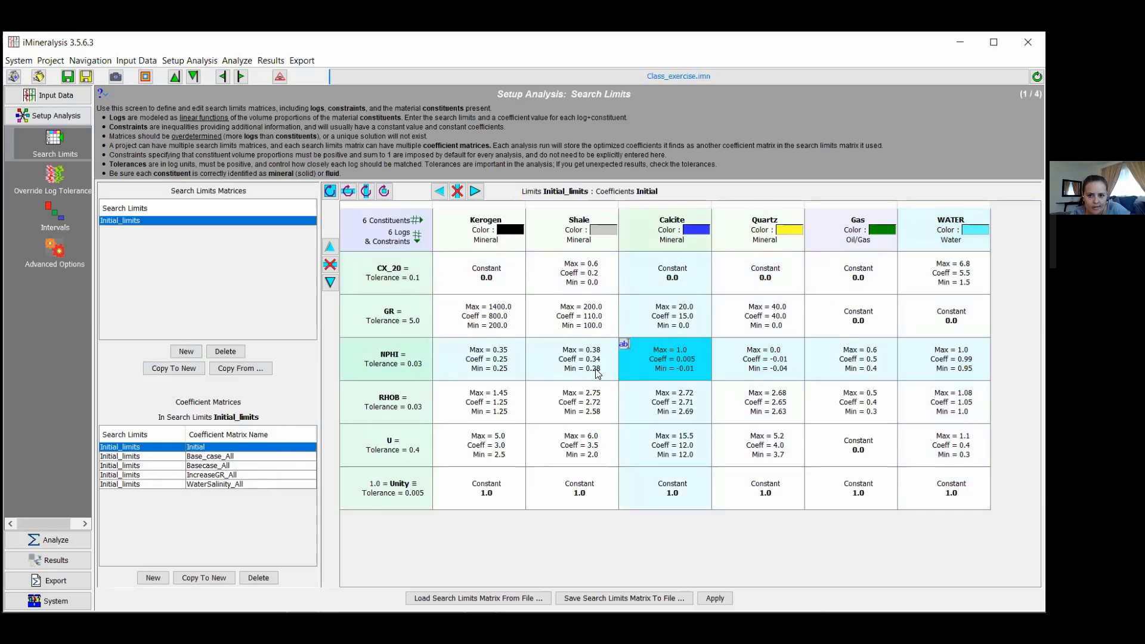
double_click(695, 360)
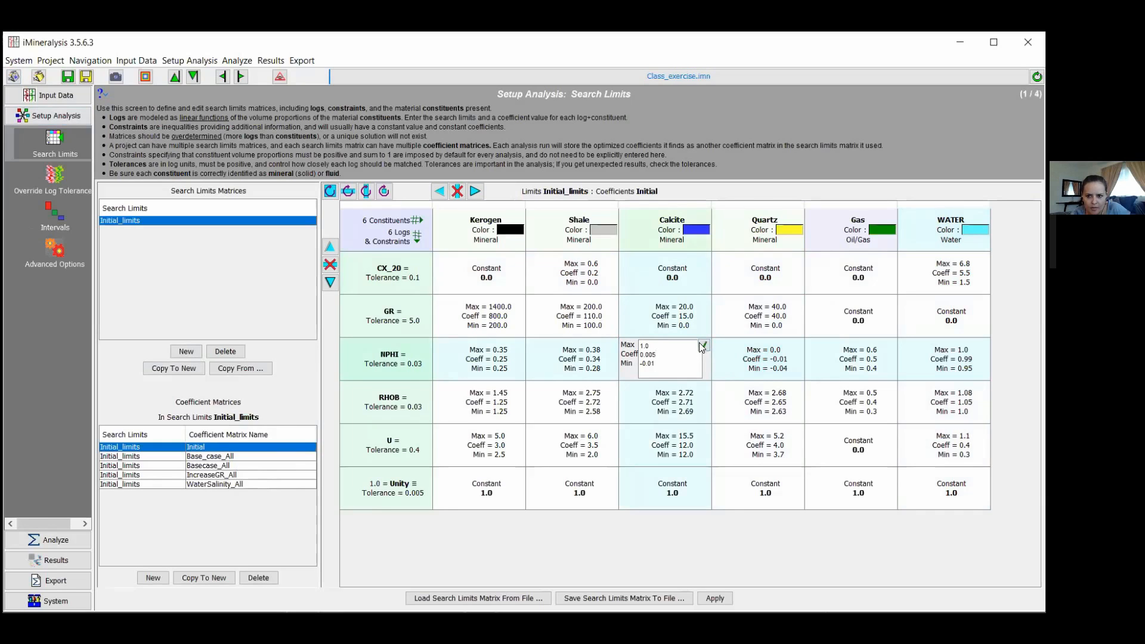
click(704, 345)
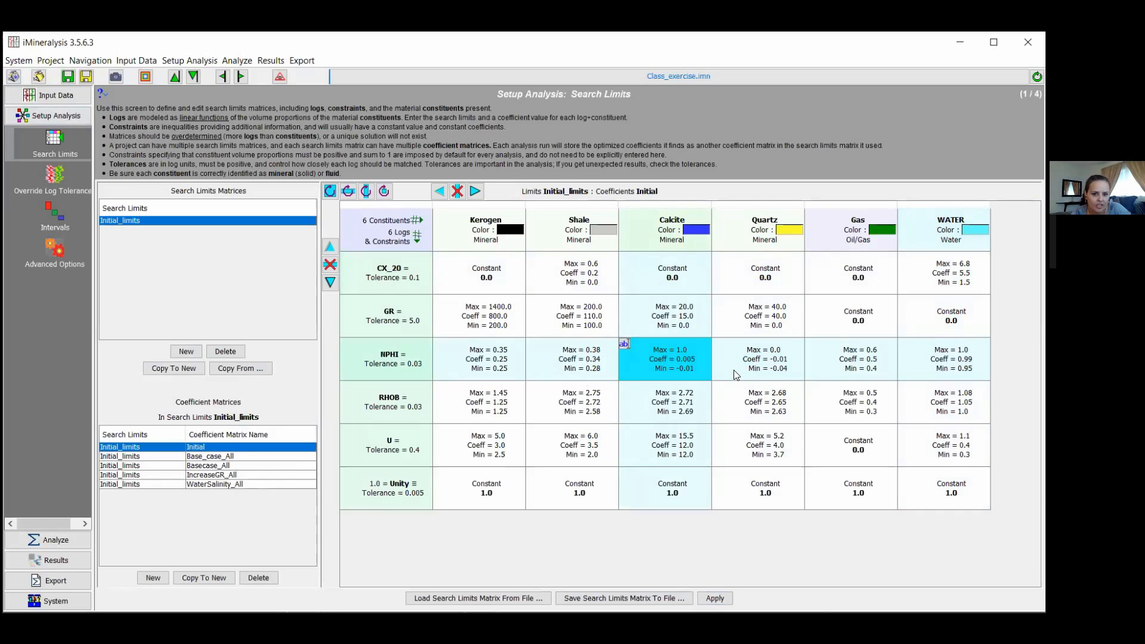
Set the NPHI log tolerance to 0.005.
double_click(405, 359)
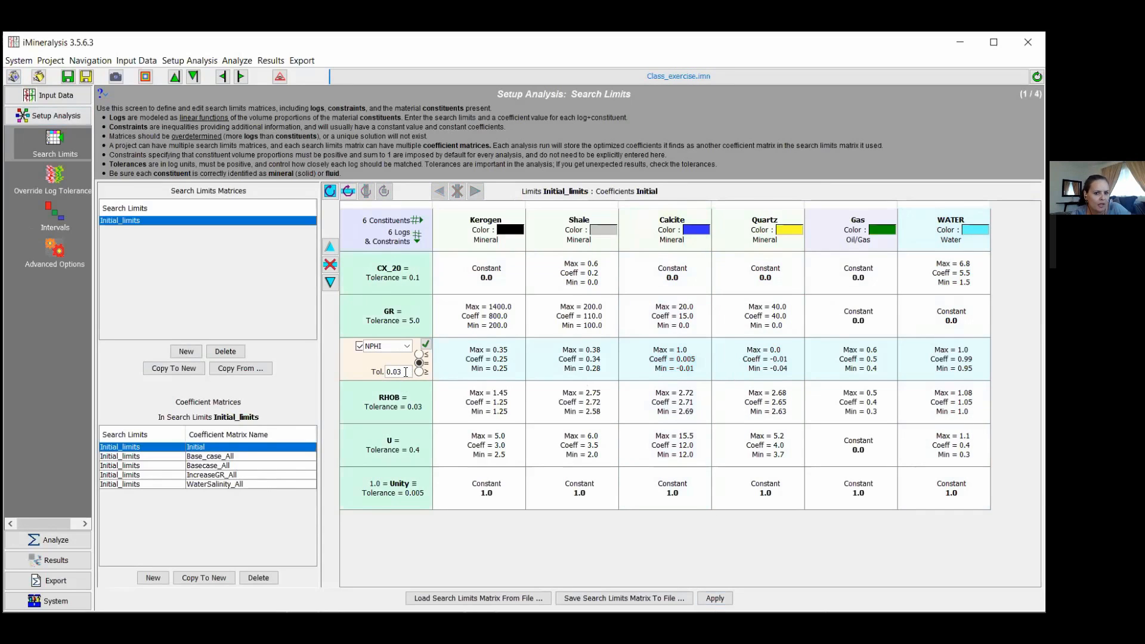
key(BackSpace)
text(00)
key(BackSpace)
text(5)
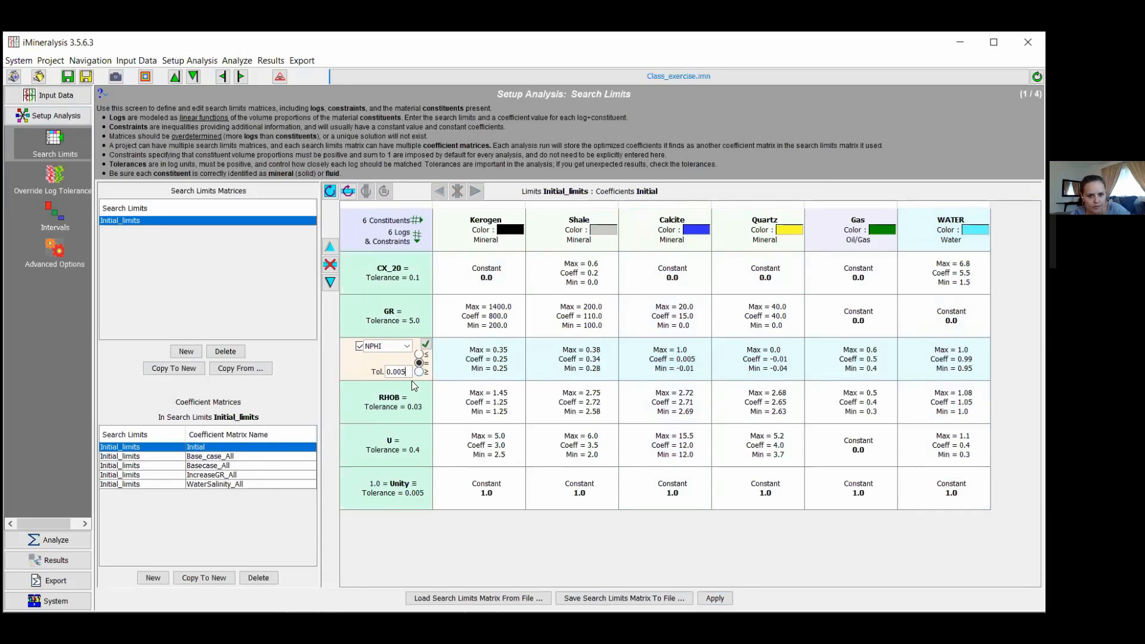
click(425, 345)
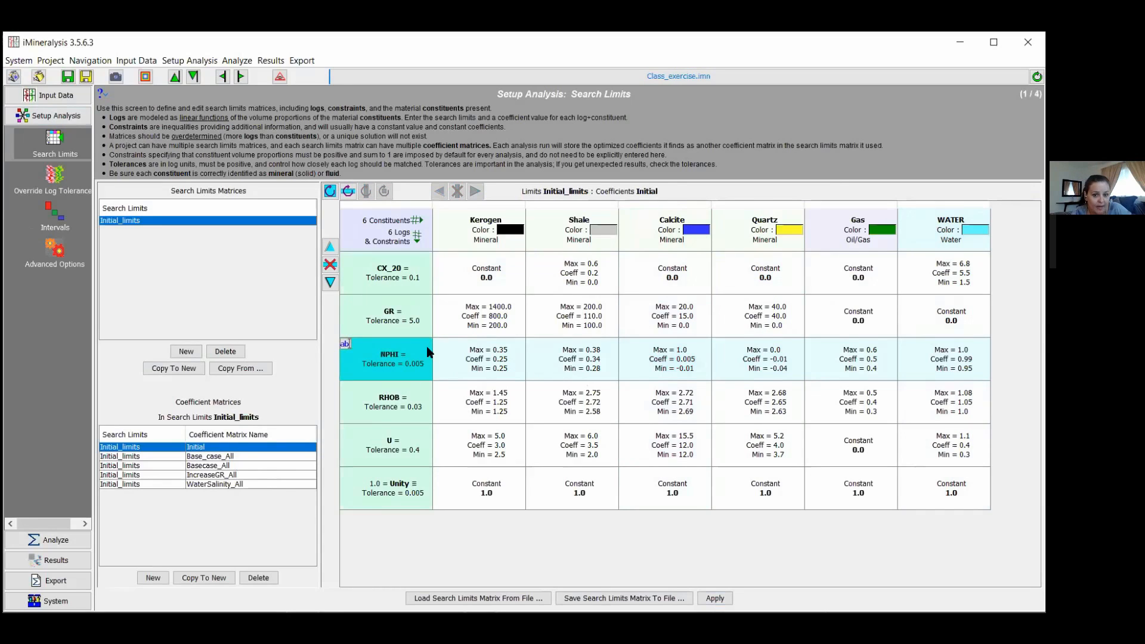
Try the greater-than-or-equal relation for the NPHI row and return it to equality.
click(412, 379)
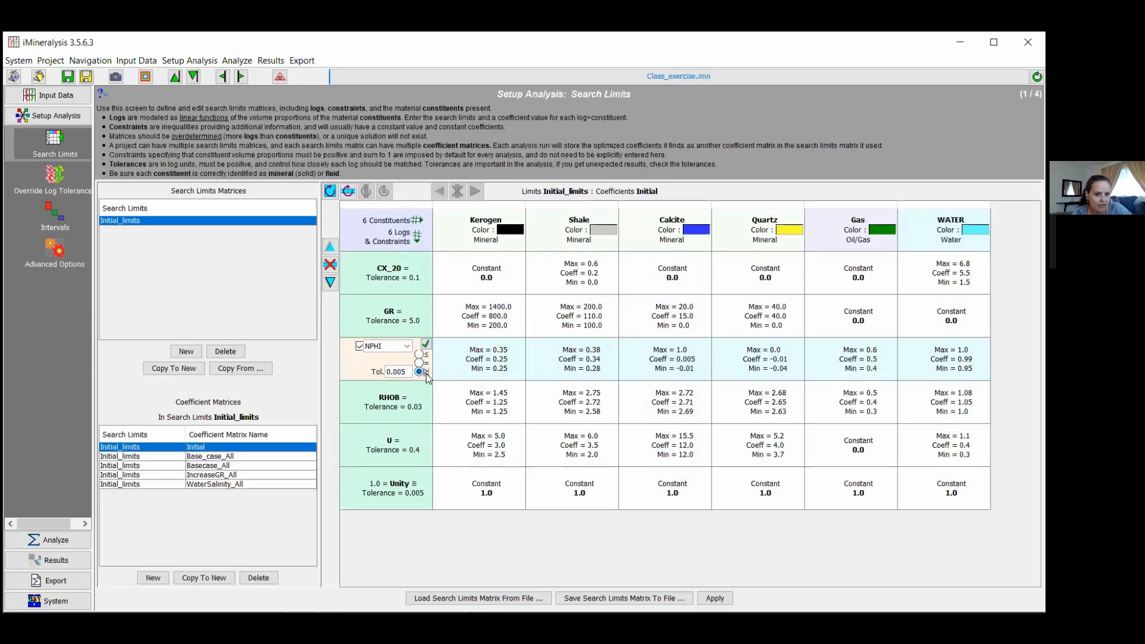
click(426, 344)
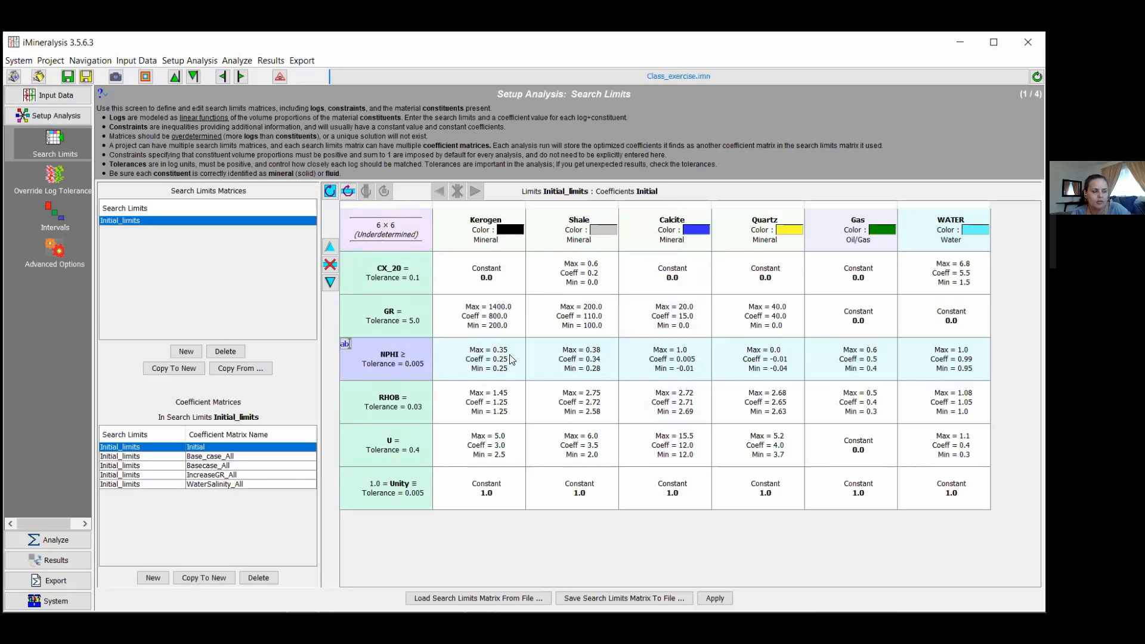
click(420, 359)
click(419, 362)
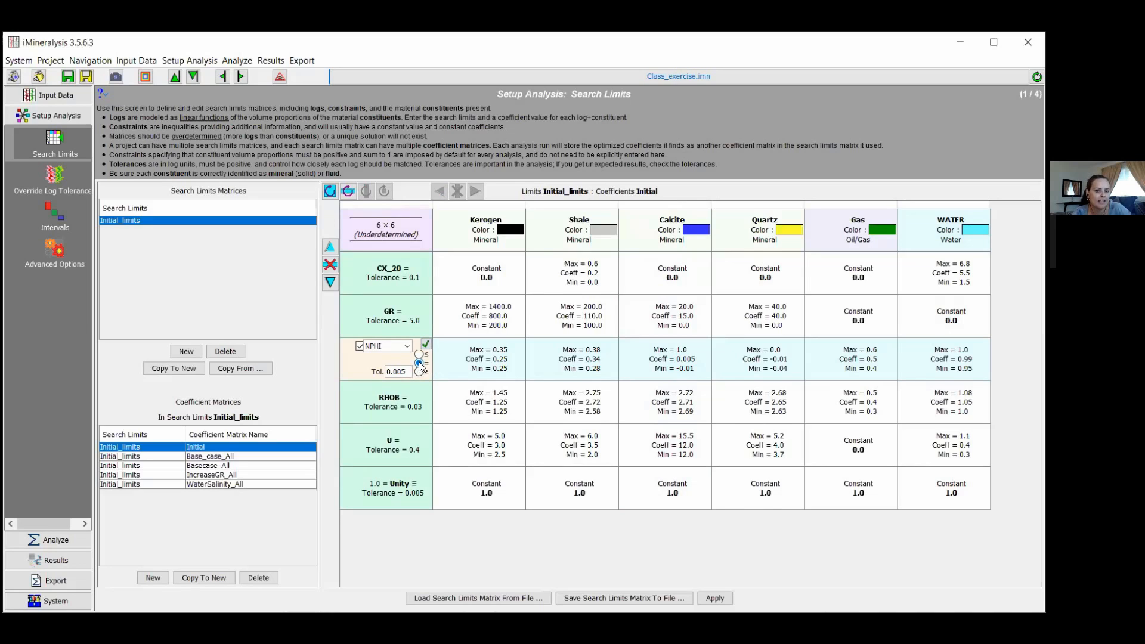
click(425, 344)
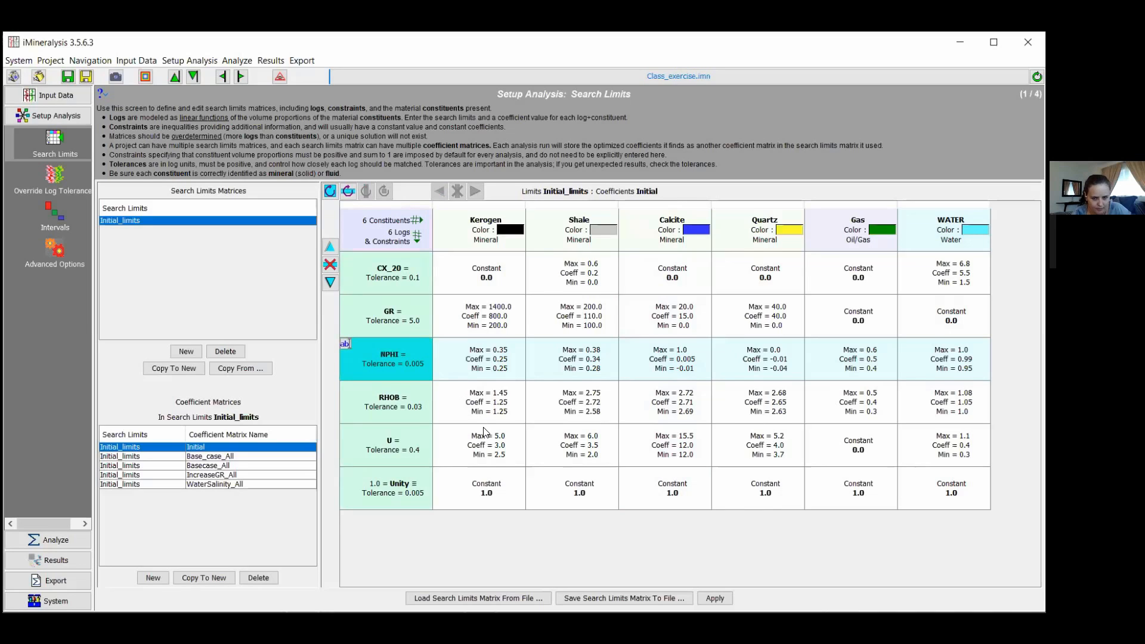
Apply the matrix edits, and prepare and start a Forward Model Logs analysis with the results name ToleranceNPHI.
click(715, 600)
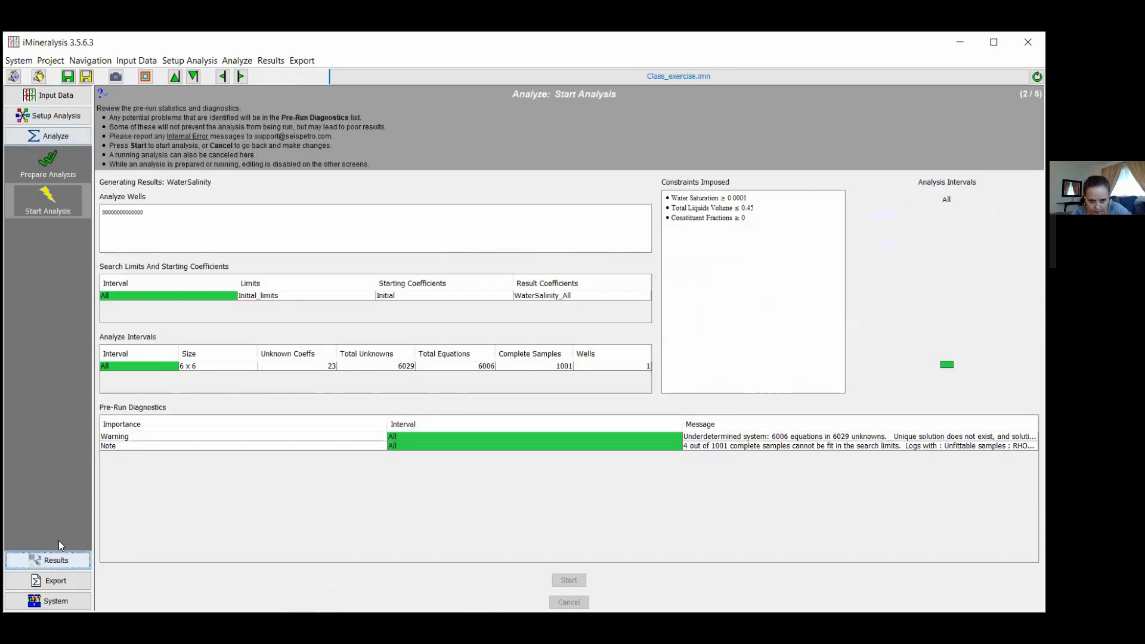
click(56, 540)
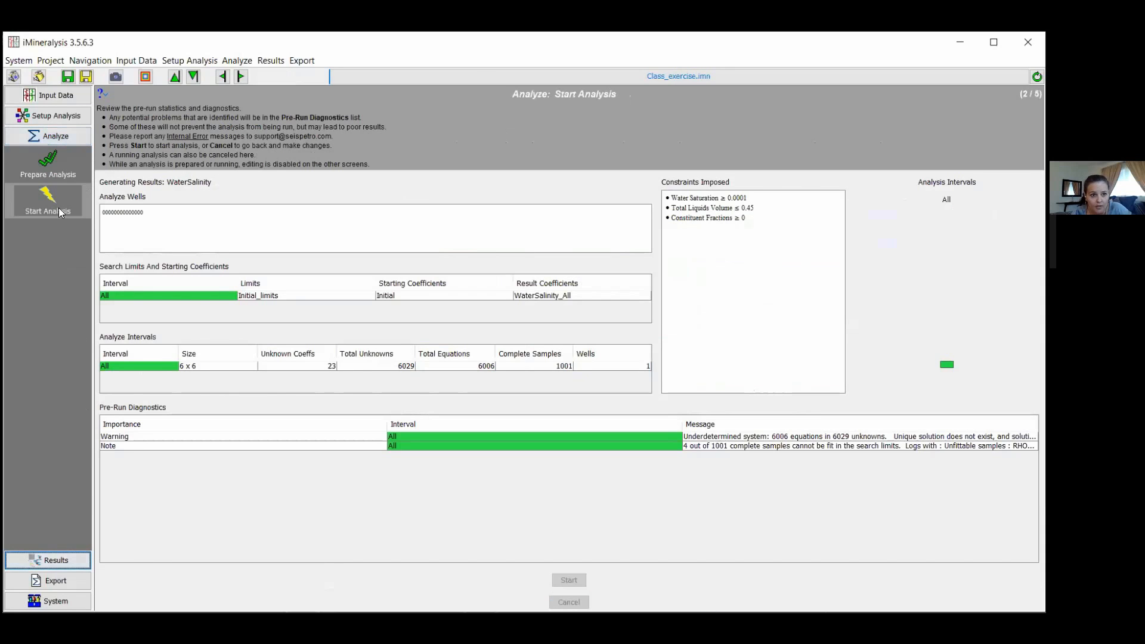
click(52, 171)
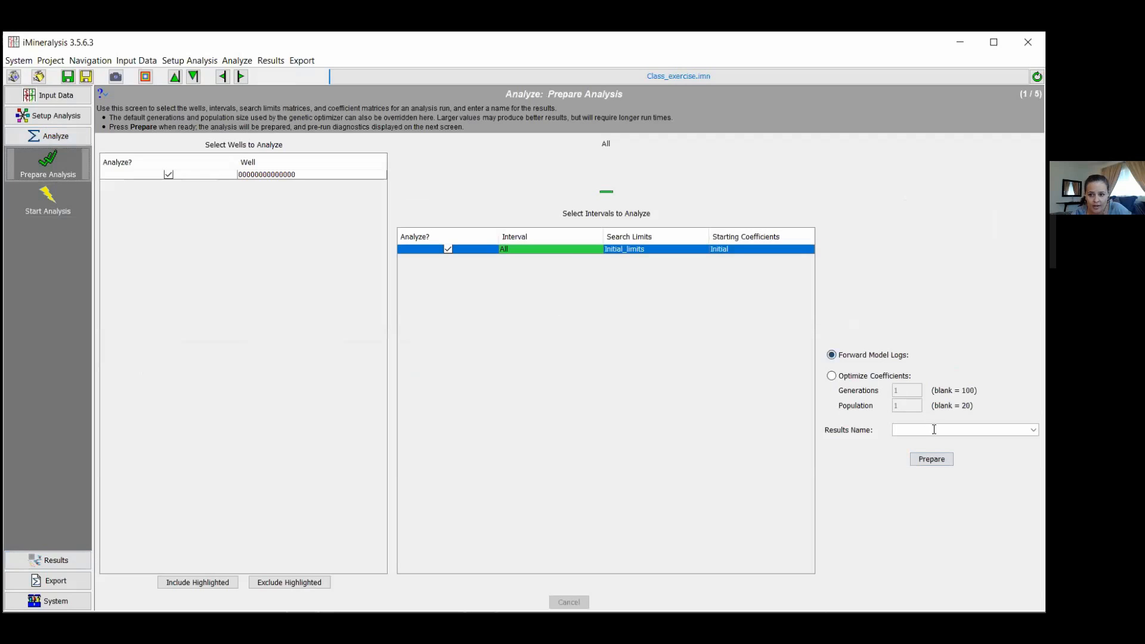
text(TO)
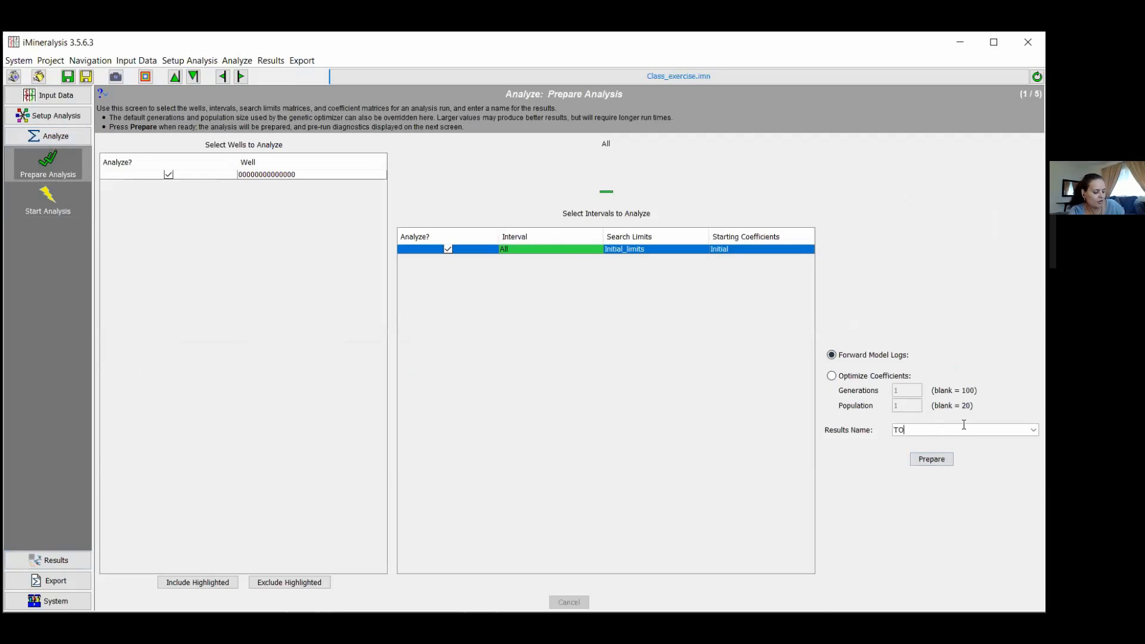
text(leranceNPHI)
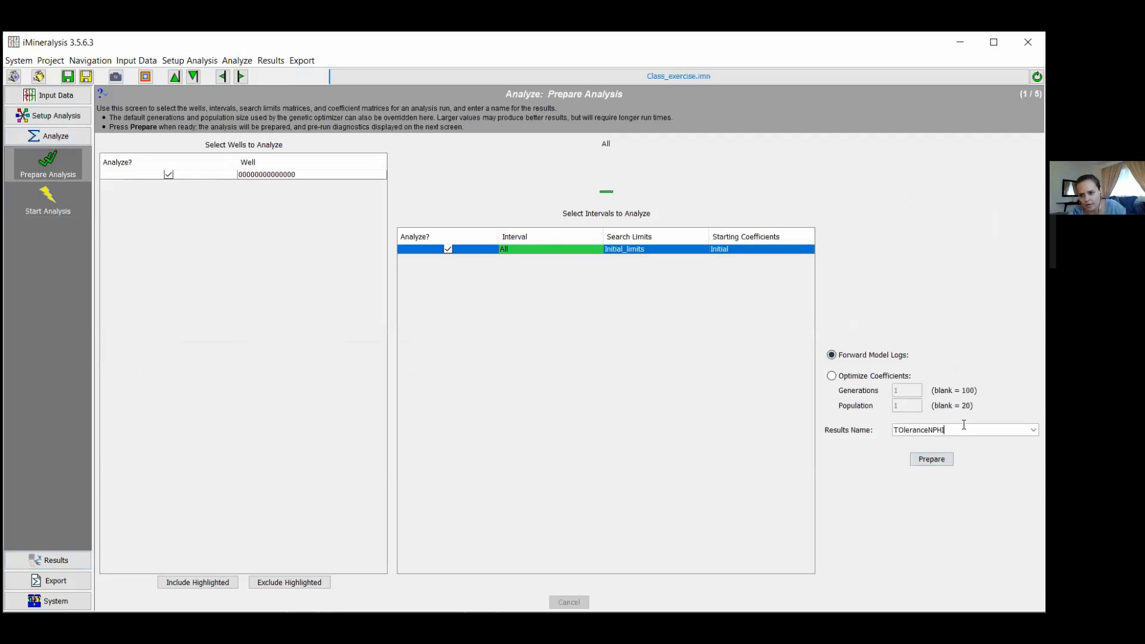
key(Home)
key(Right)
key(Delete)
text(o)
key(End)
click(938, 460)
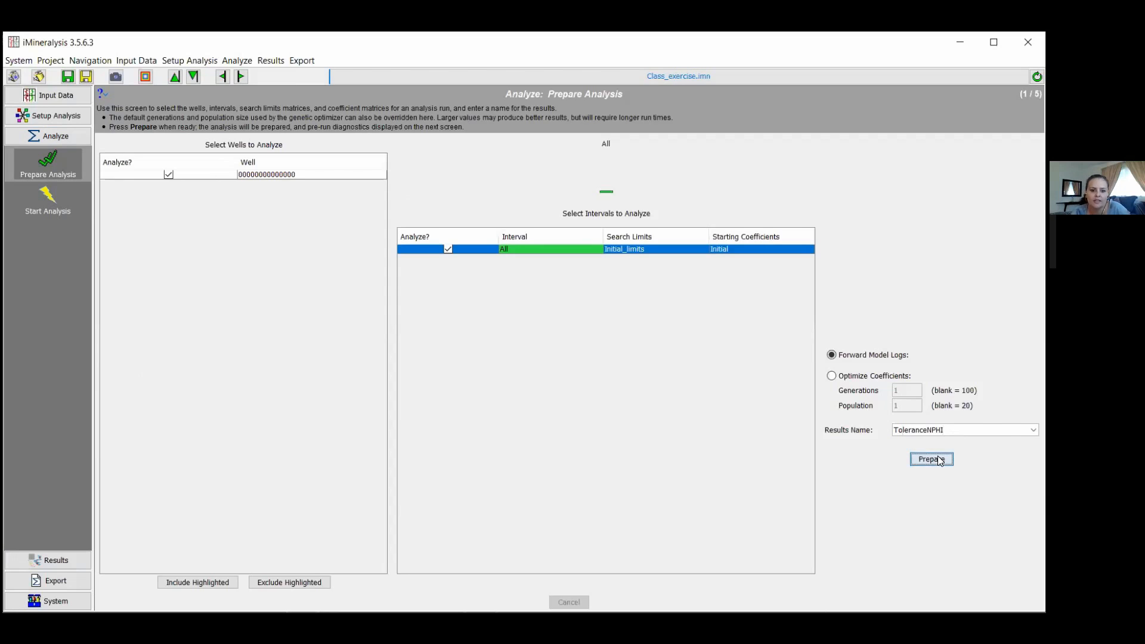
click(574, 581)
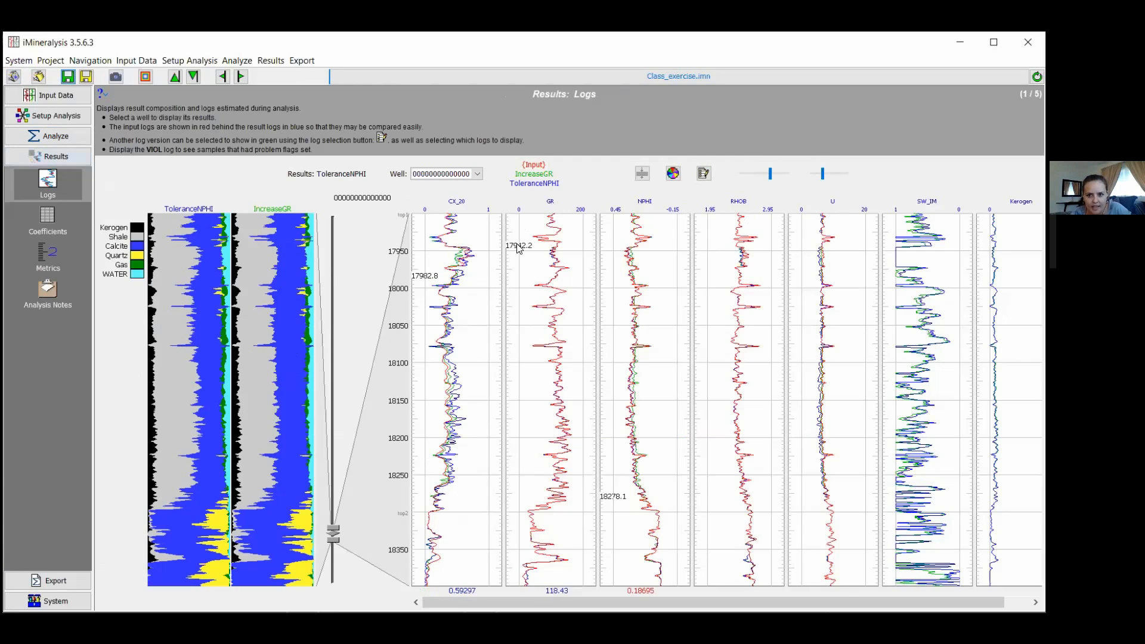
Apply WaterSalinity as the compared version for the ToleranceNPHI results and close the display setup.
click(705, 174)
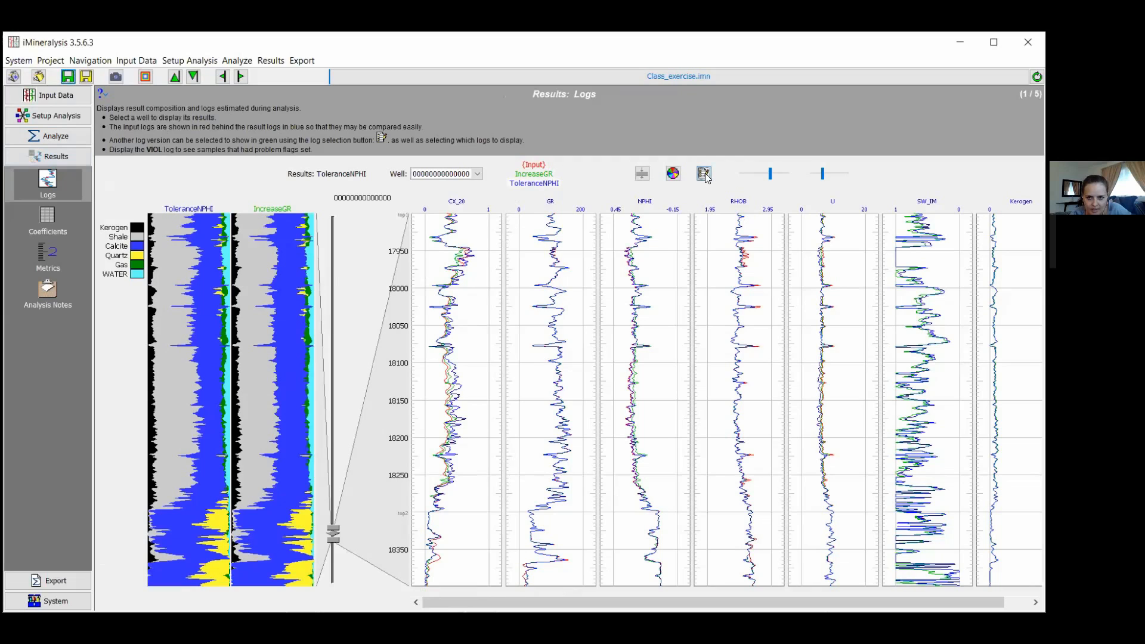
click(504, 224)
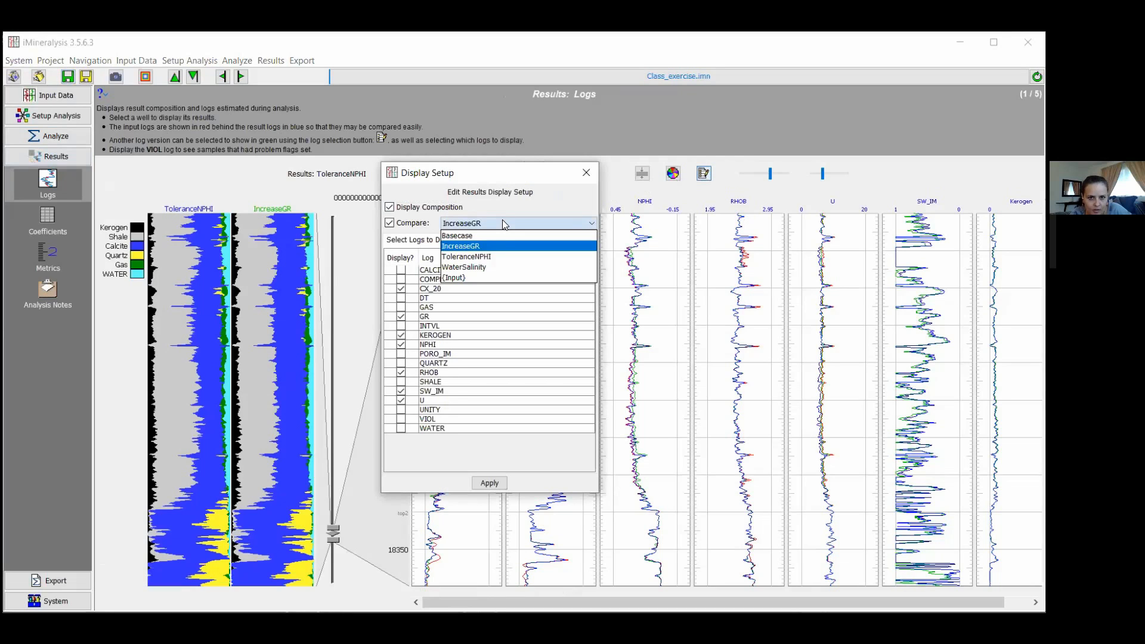
click(506, 273)
click(493, 484)
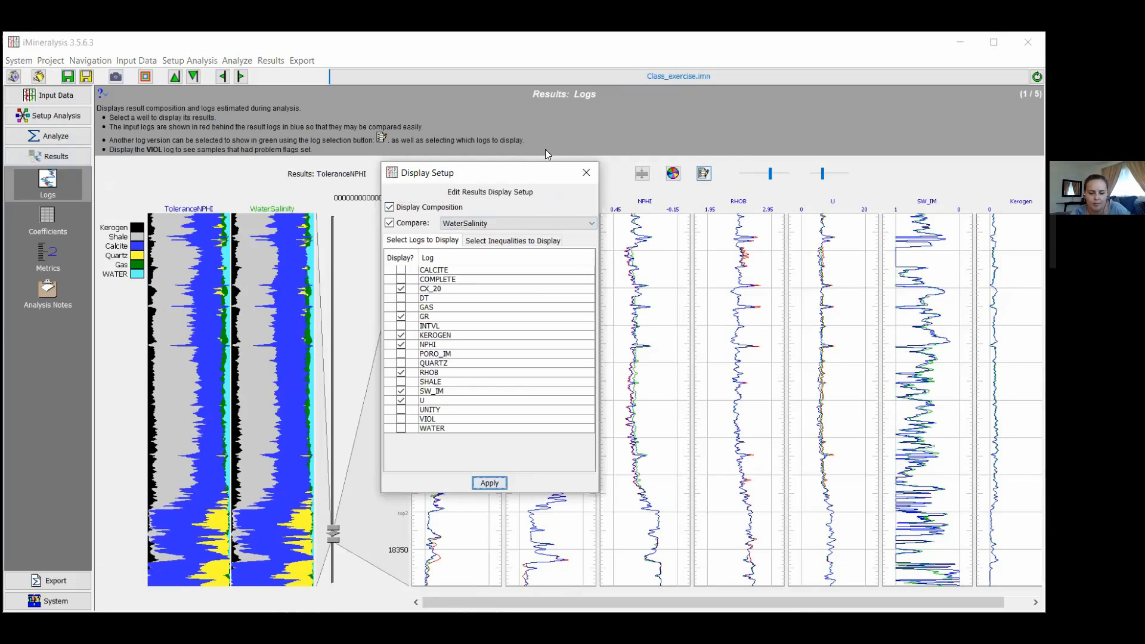
click(584, 173)
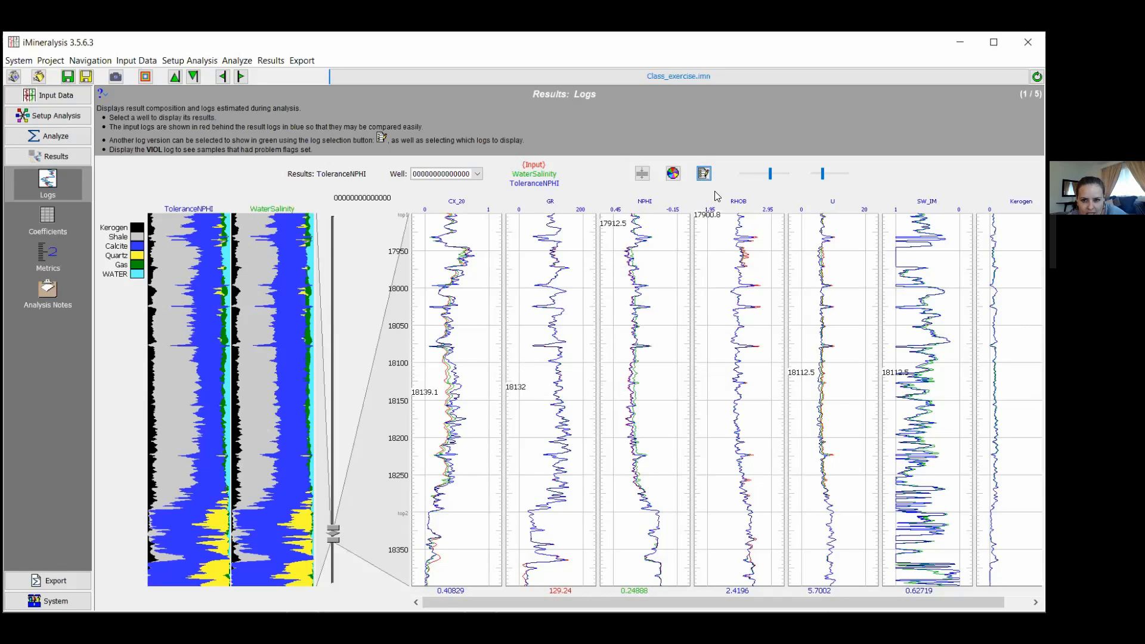
Turn off the version comparison in the display setup so only the ToleranceNPHI results and input logs are displayed.
click(704, 173)
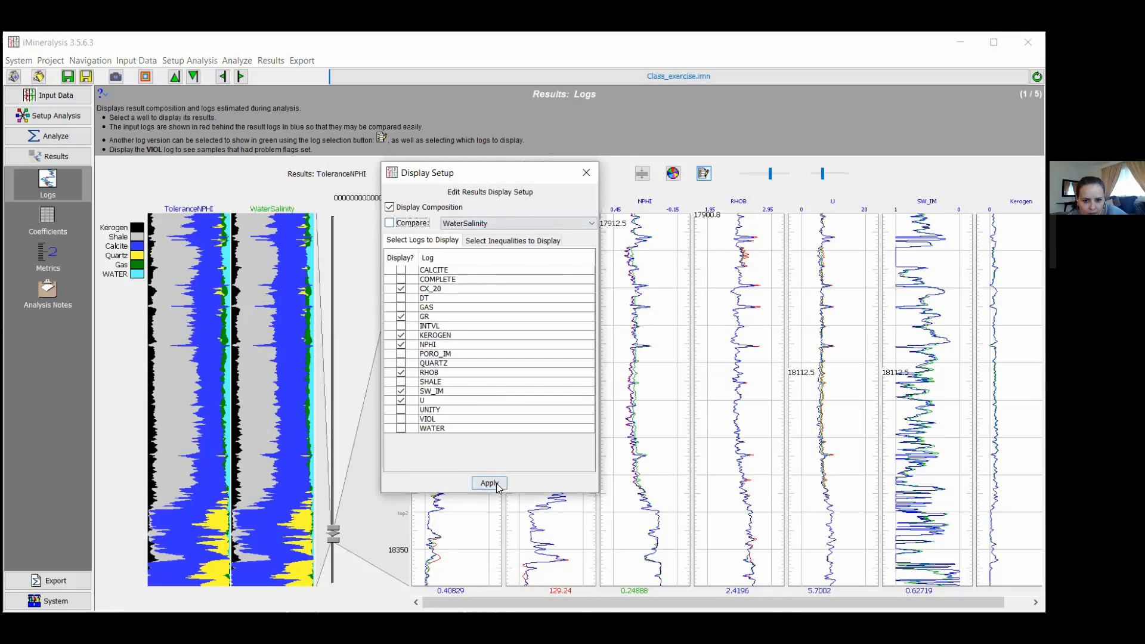
click(489, 483)
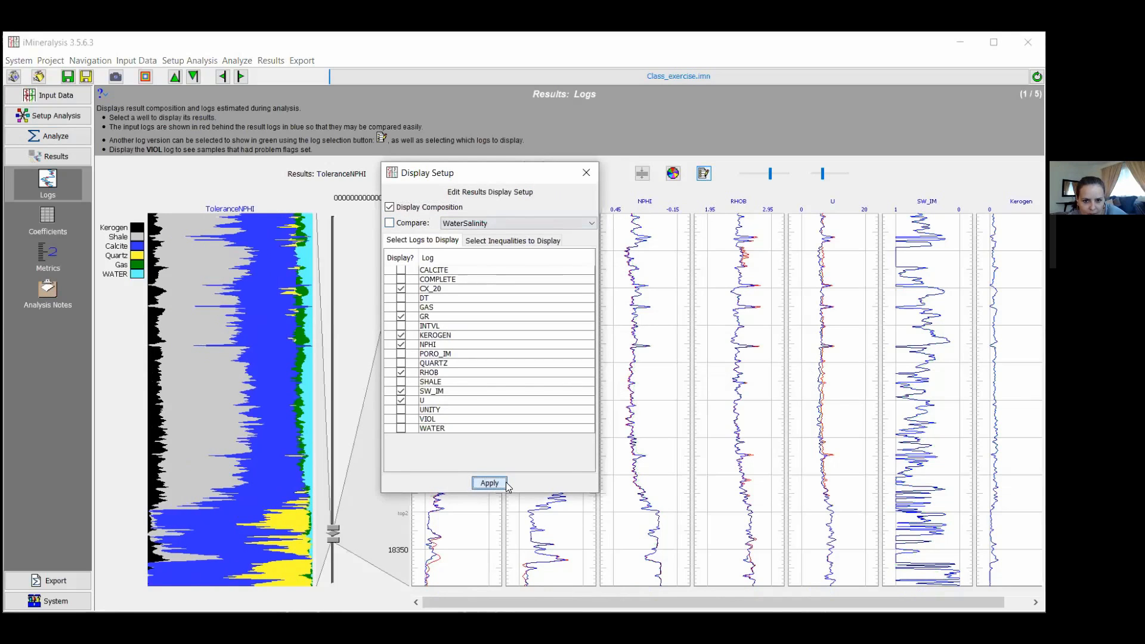
click(586, 173)
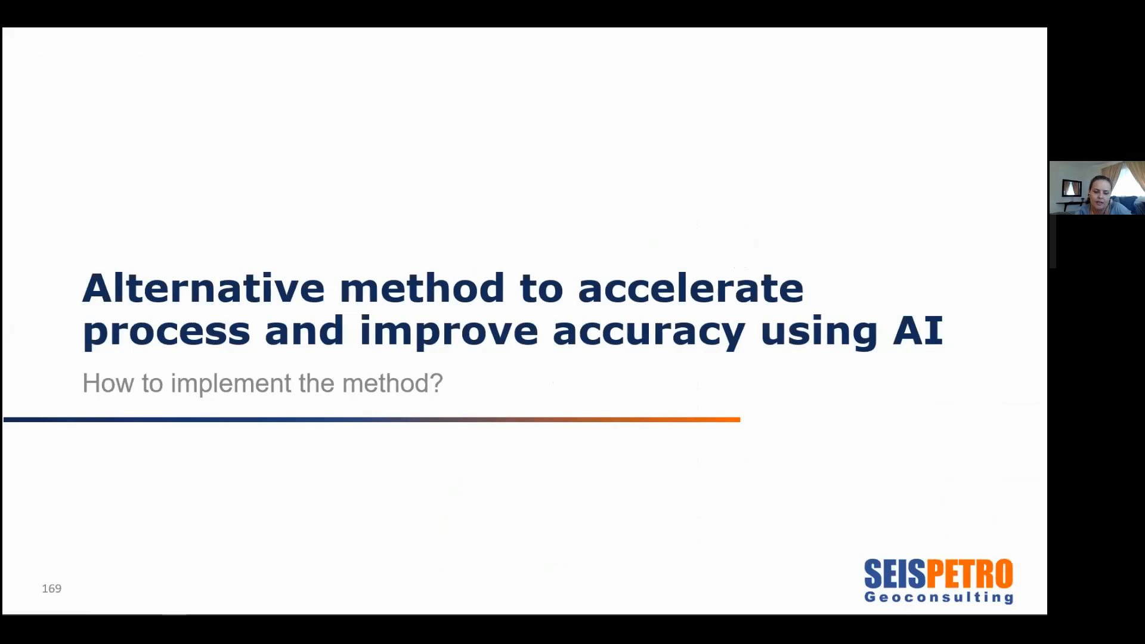
key(Right)
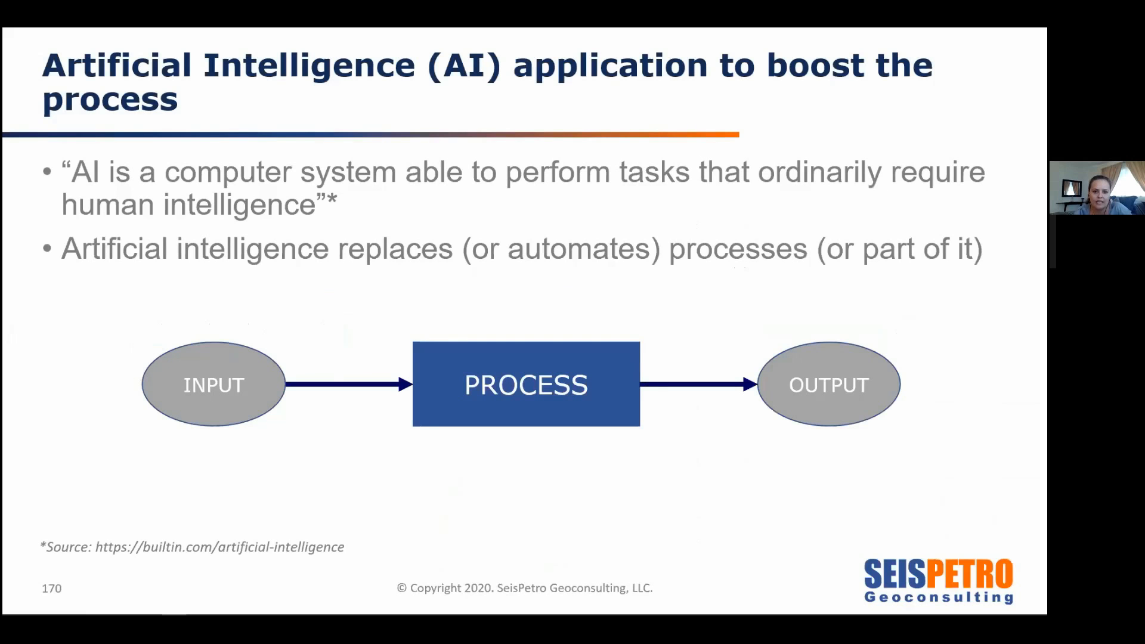
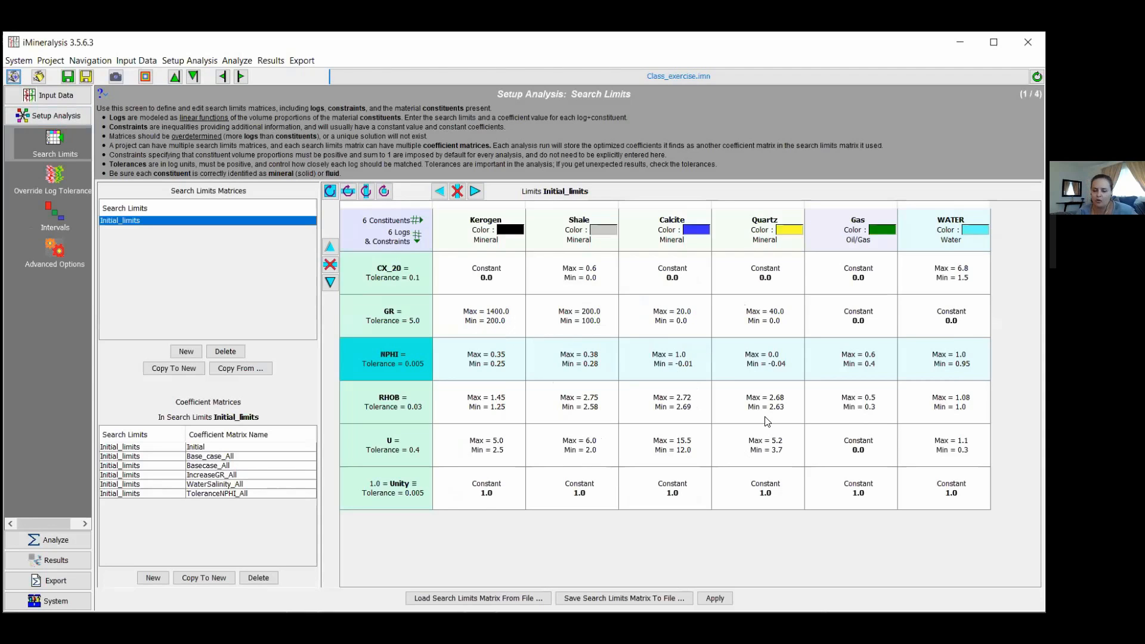
Switch the analysis setup from Forward Model Logs to Optimize Coefficients for the All interval.
click(72, 540)
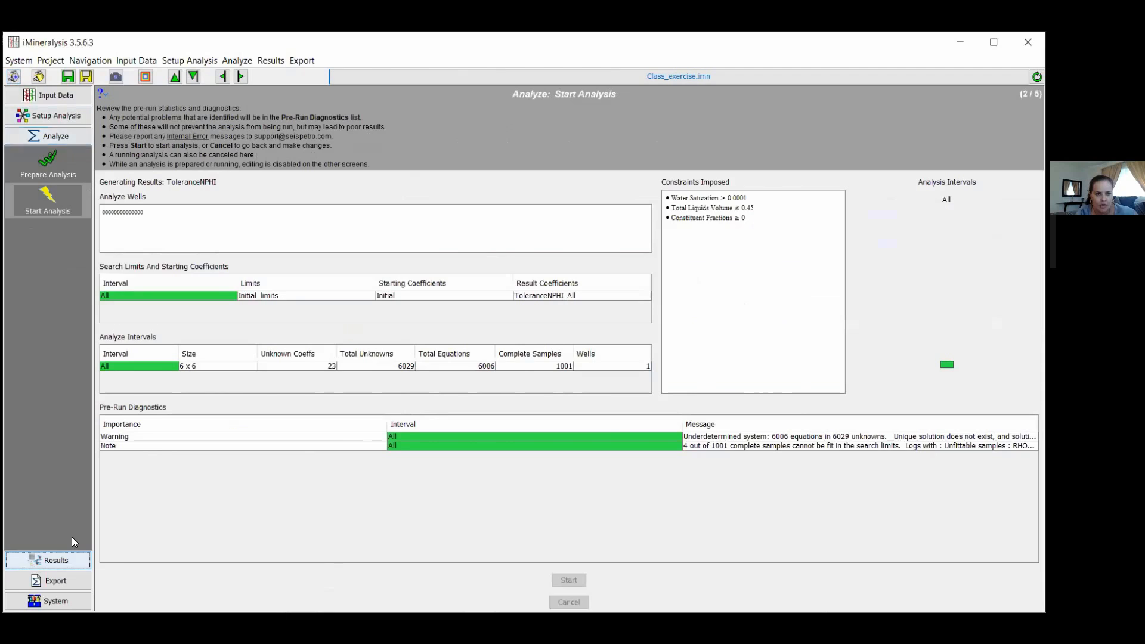
click(49, 173)
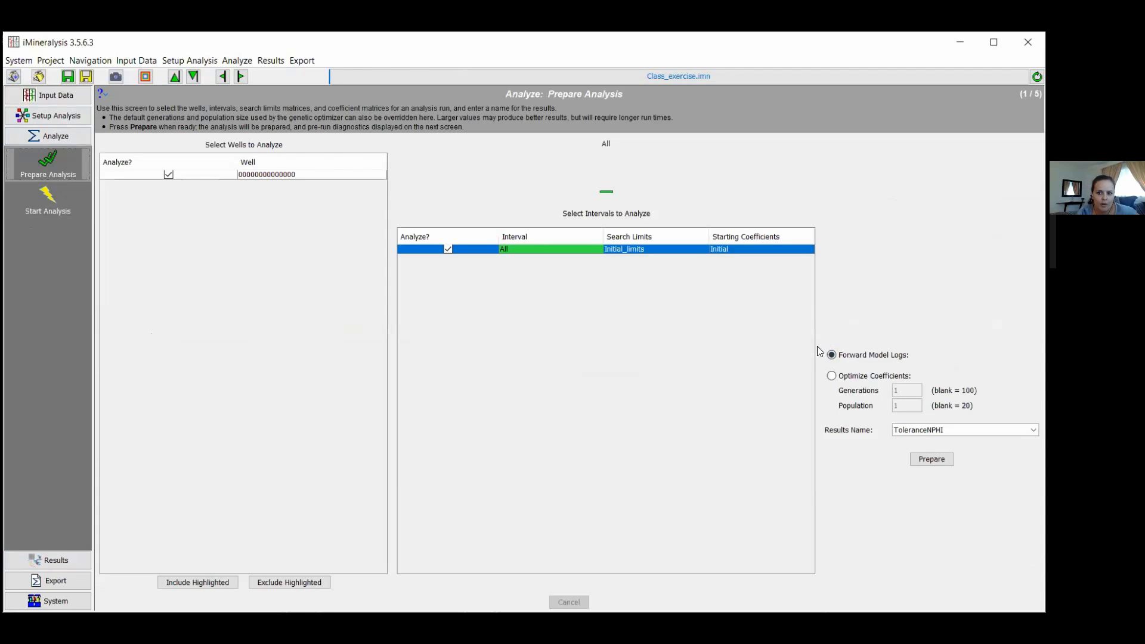
click(854, 378)
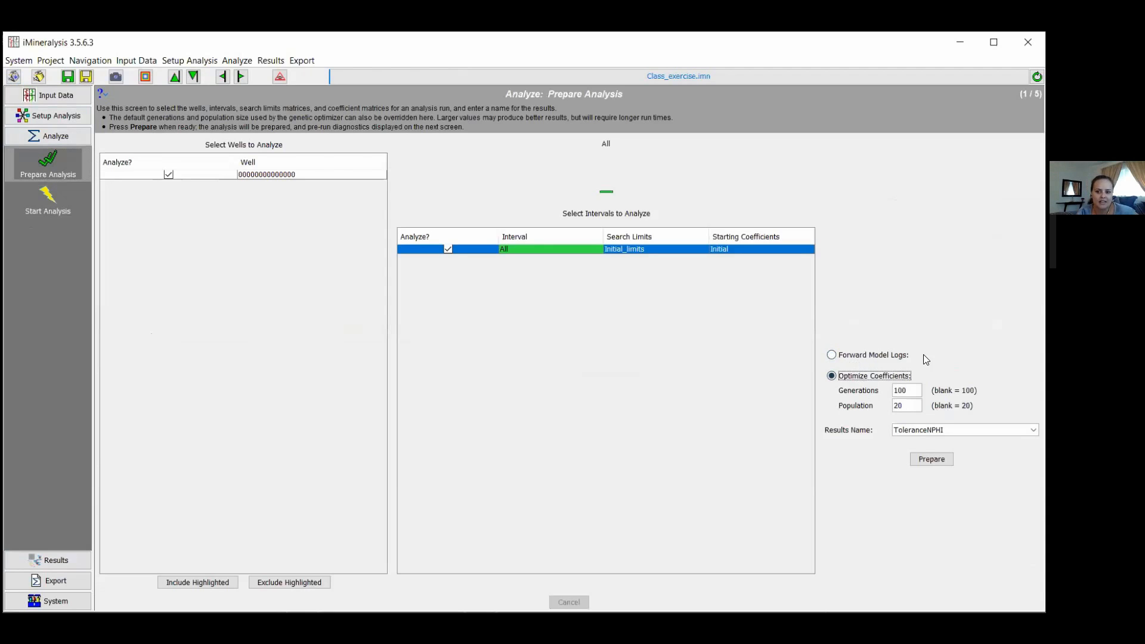
click(886, 357)
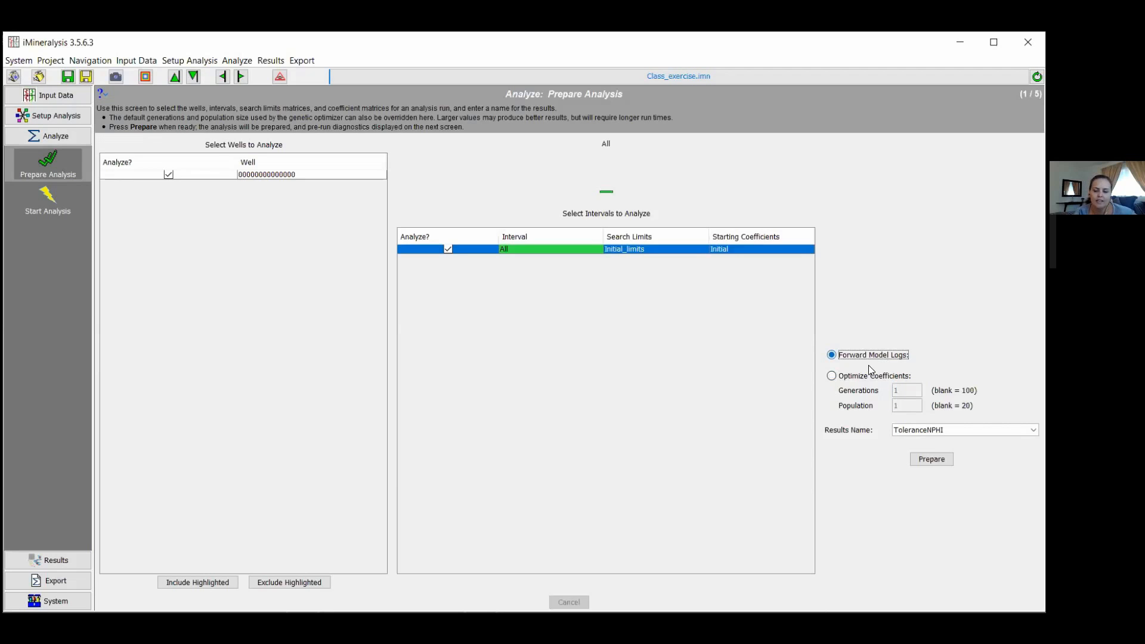
click(871, 380)
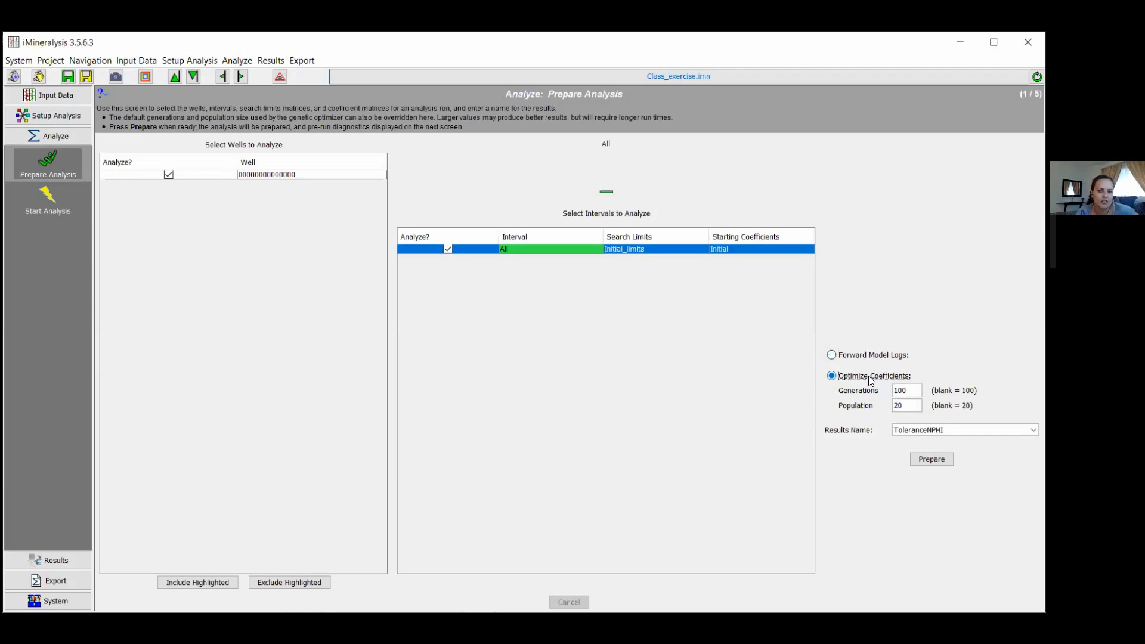
Set the coefficient optimization to 40 generations with a population of 5.
double_click(902, 391)
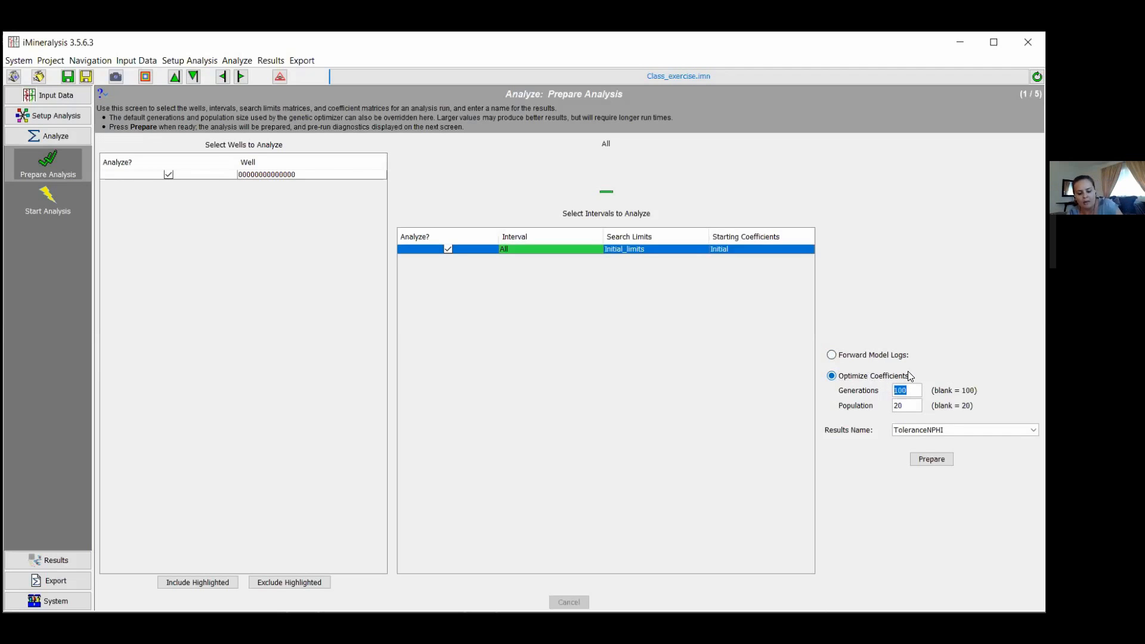
text(40)
double_click(900, 405)
text(5)
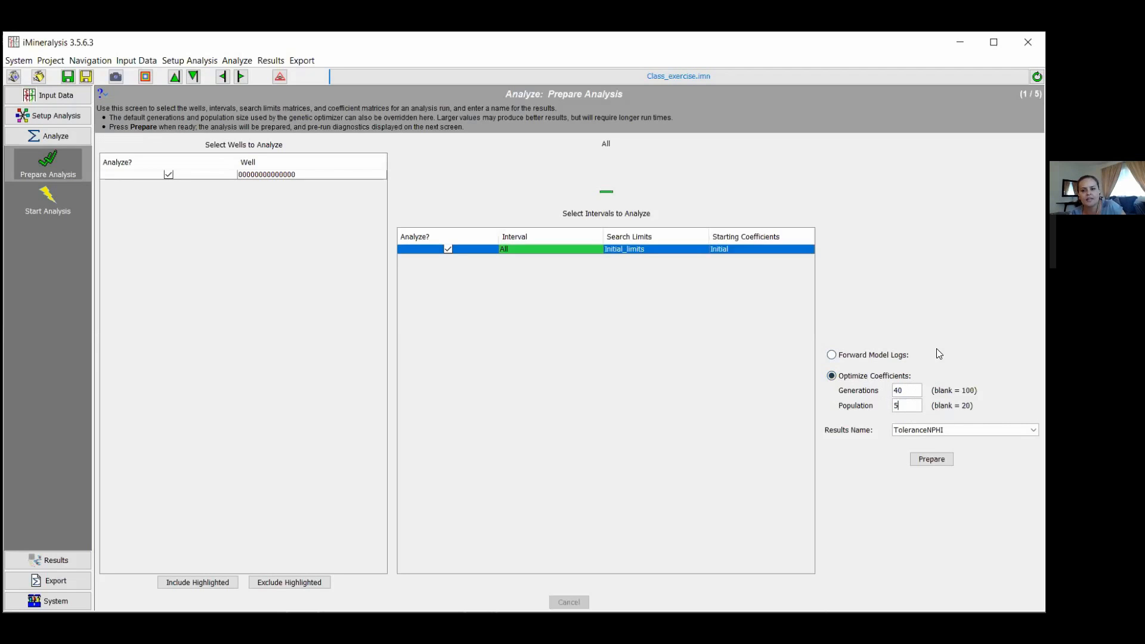
double_click(907, 391)
double_click(908, 406)
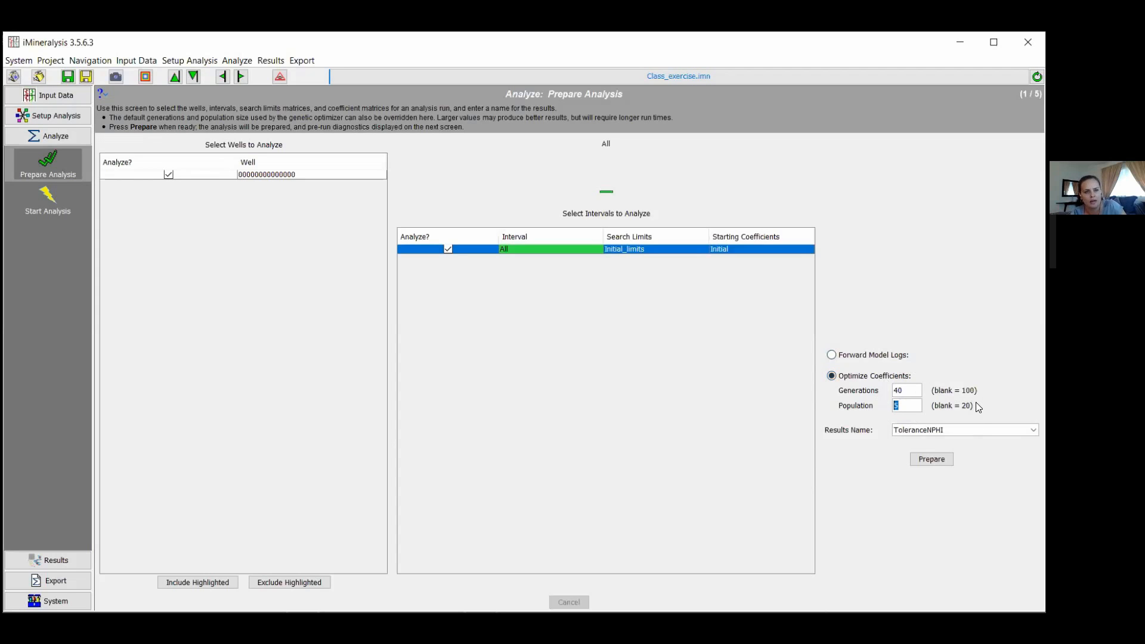
Name the results Optimization, and prepare and start the coefficient optimization run.
click(966, 430)
mouse_move(967, 431)
mouse_down()
mouse_move(836, 443)
mouse_move(957, 432)
mouse_up()
double_click(891, 432)
text(Optimi)
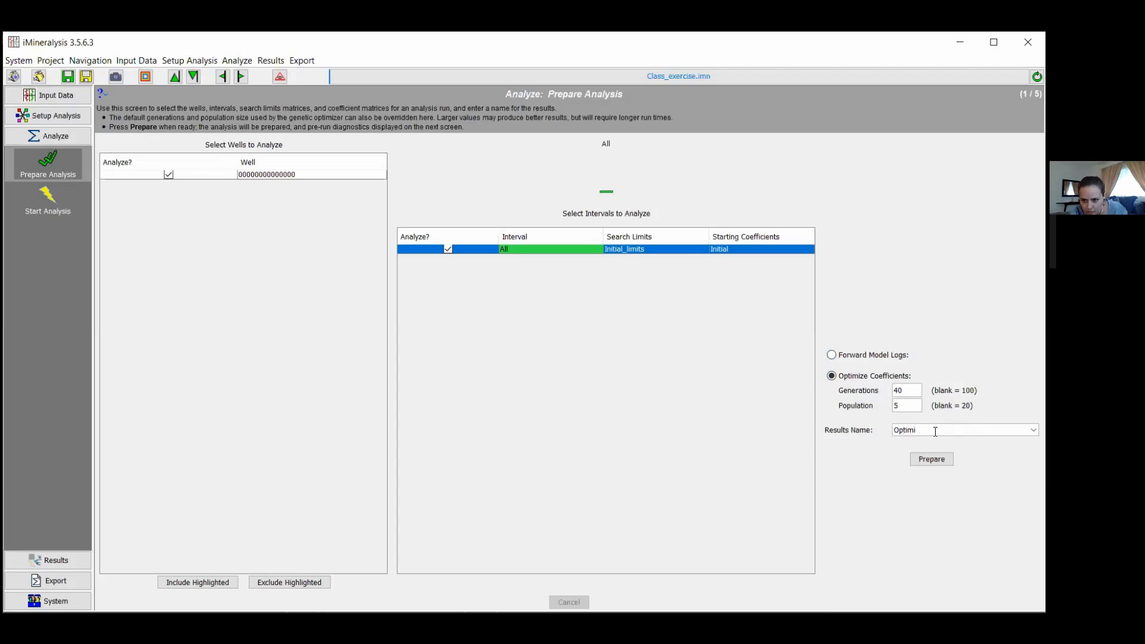
text(zation)
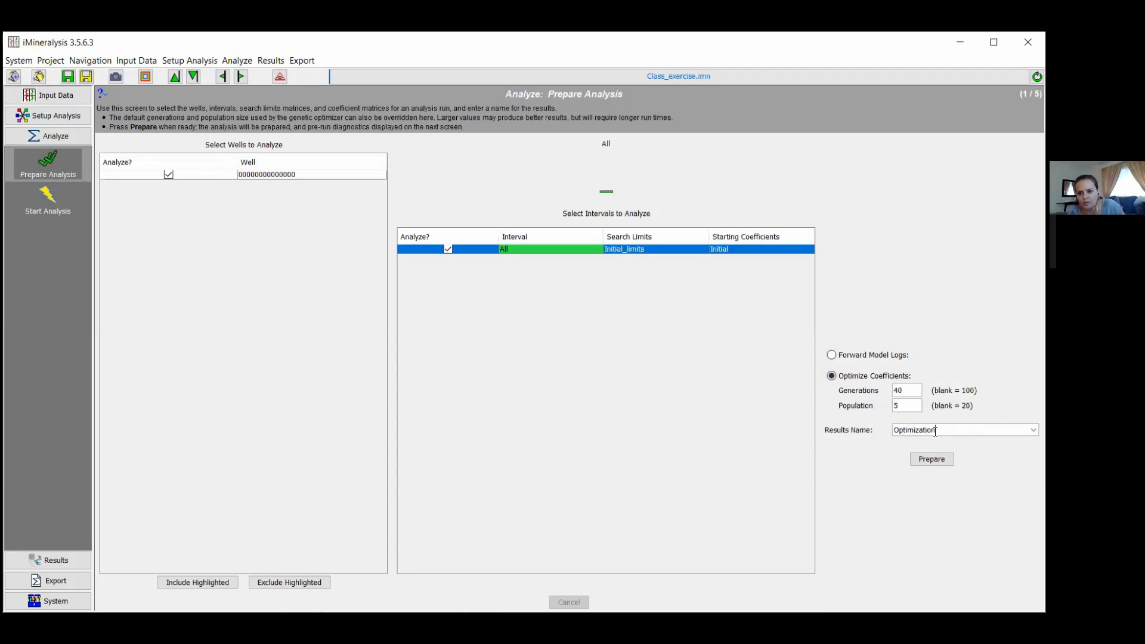
click(947, 459)
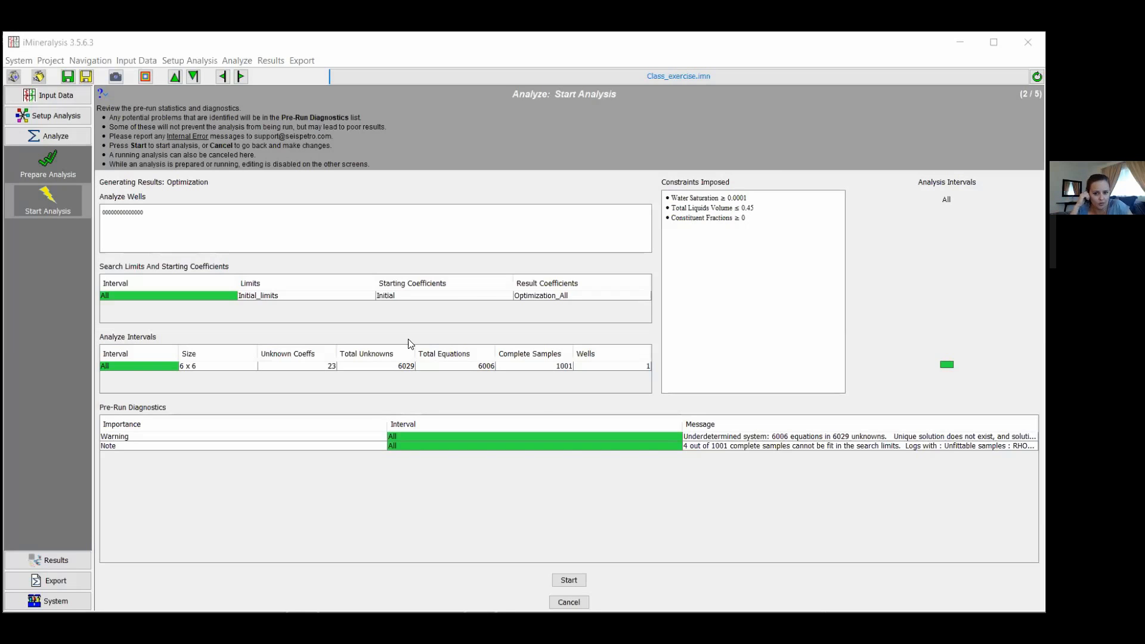
click(568, 580)
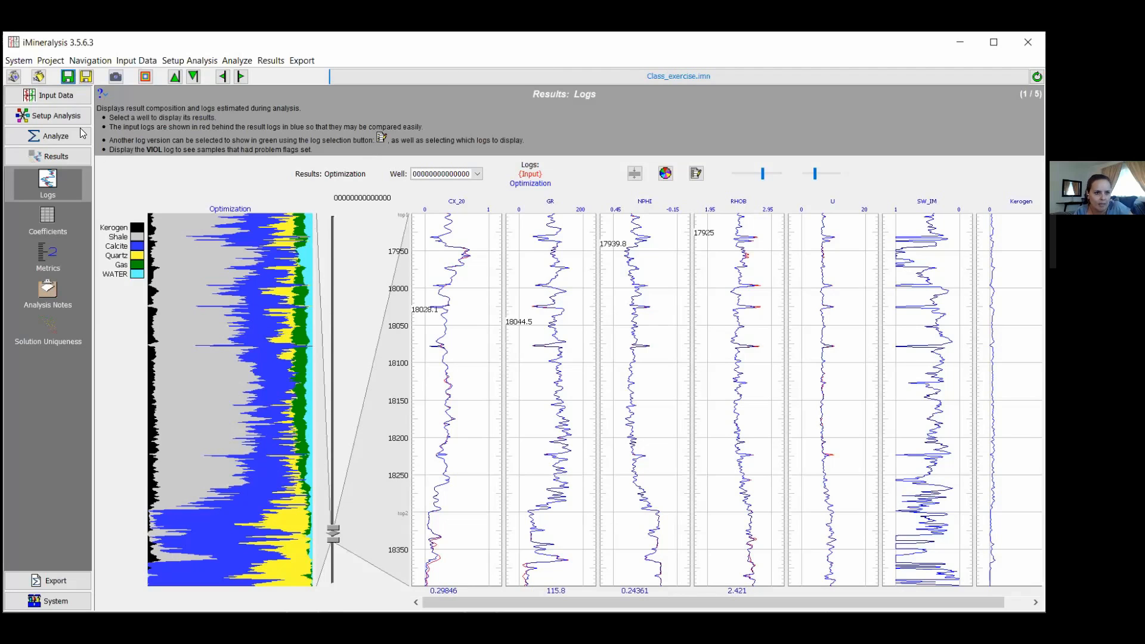
Review the Optimization result logs and display the Optimization_All coefficients in the Initial_limits search limits matrix.
click(62, 122)
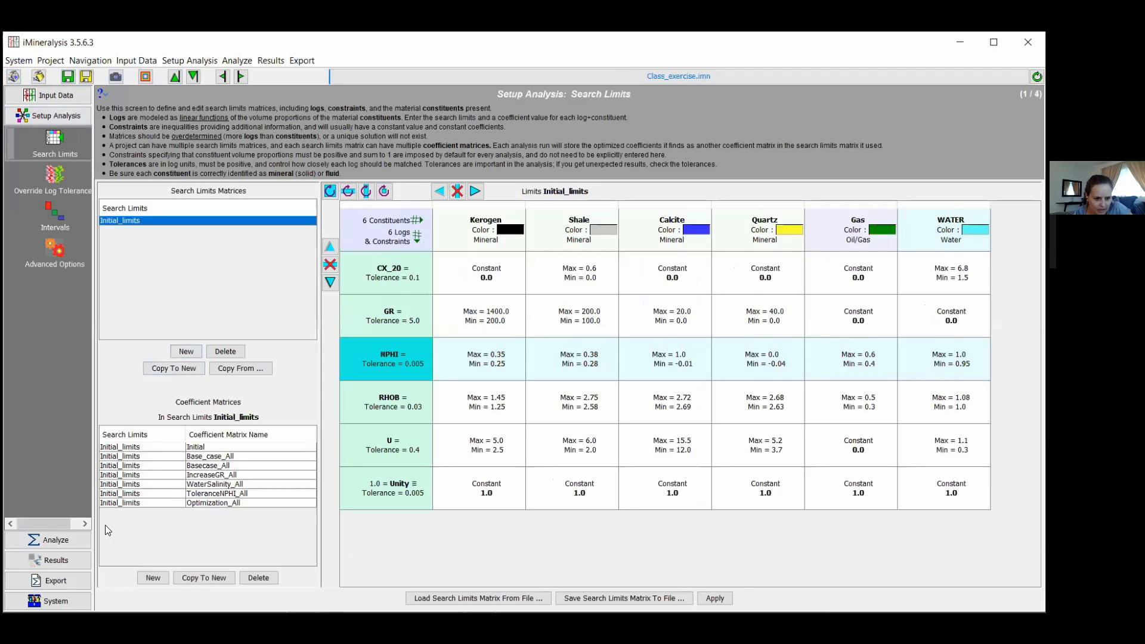
click(61, 560)
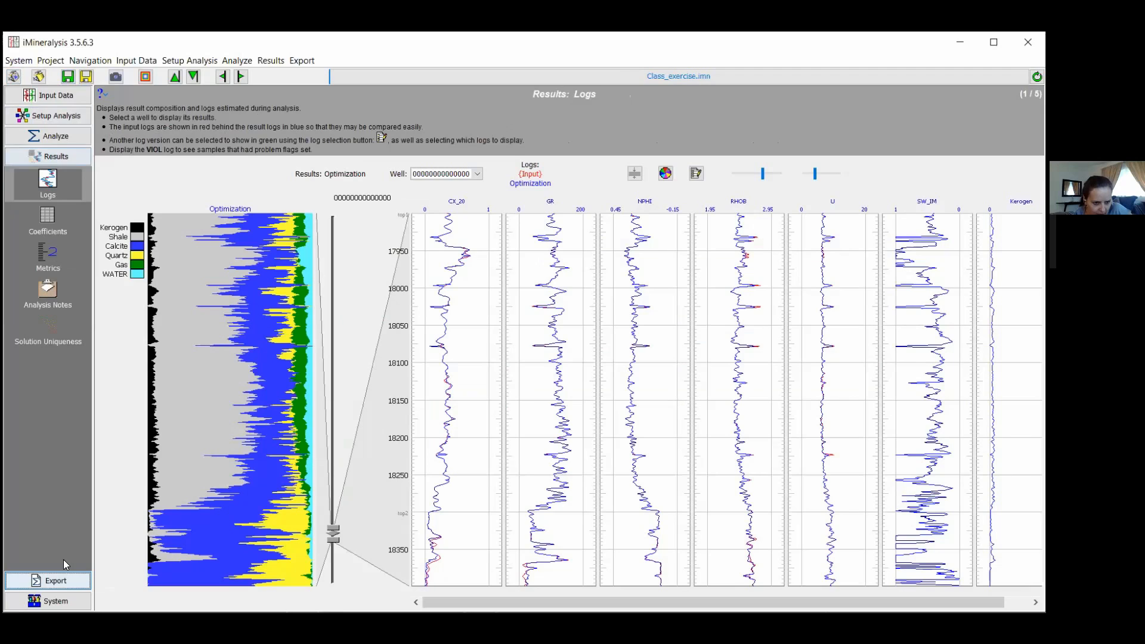
click(49, 188)
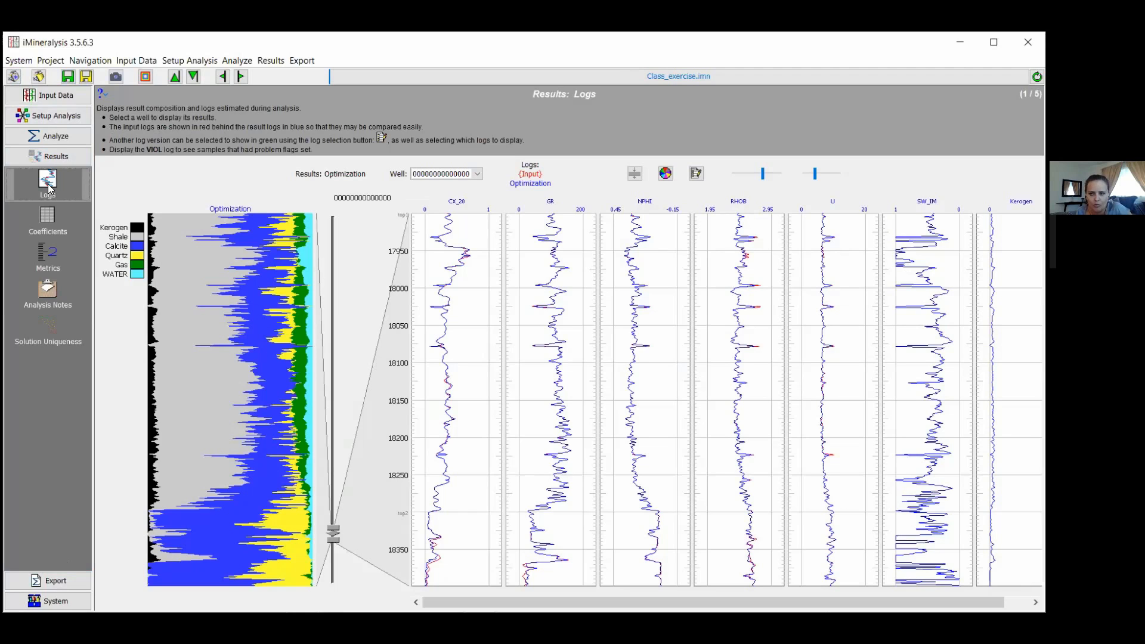
click(53, 228)
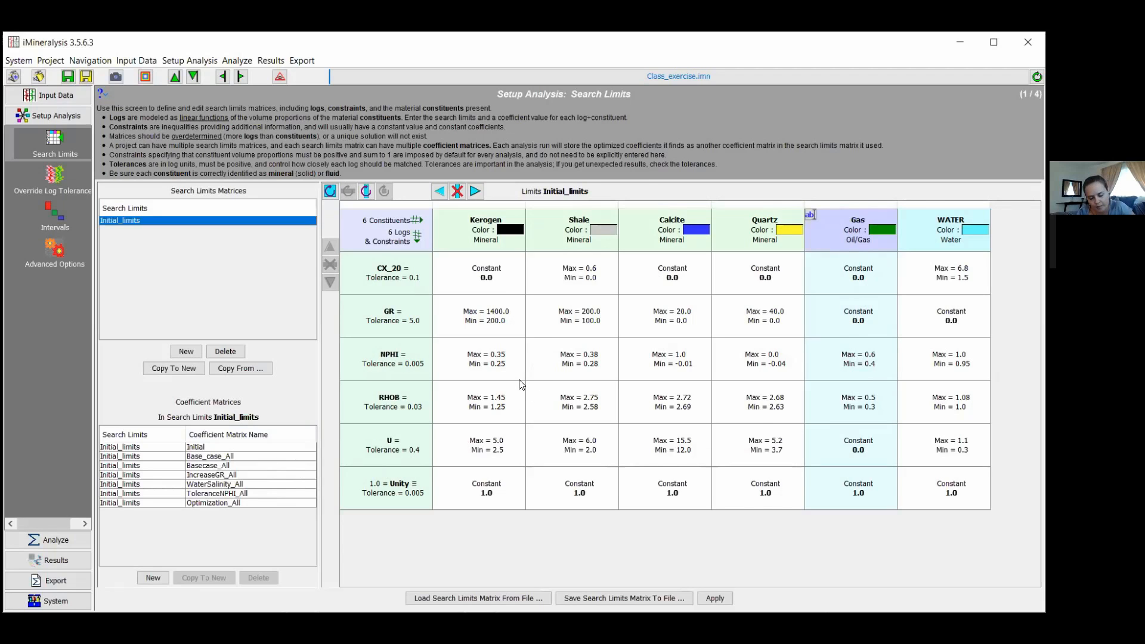
click(243, 505)
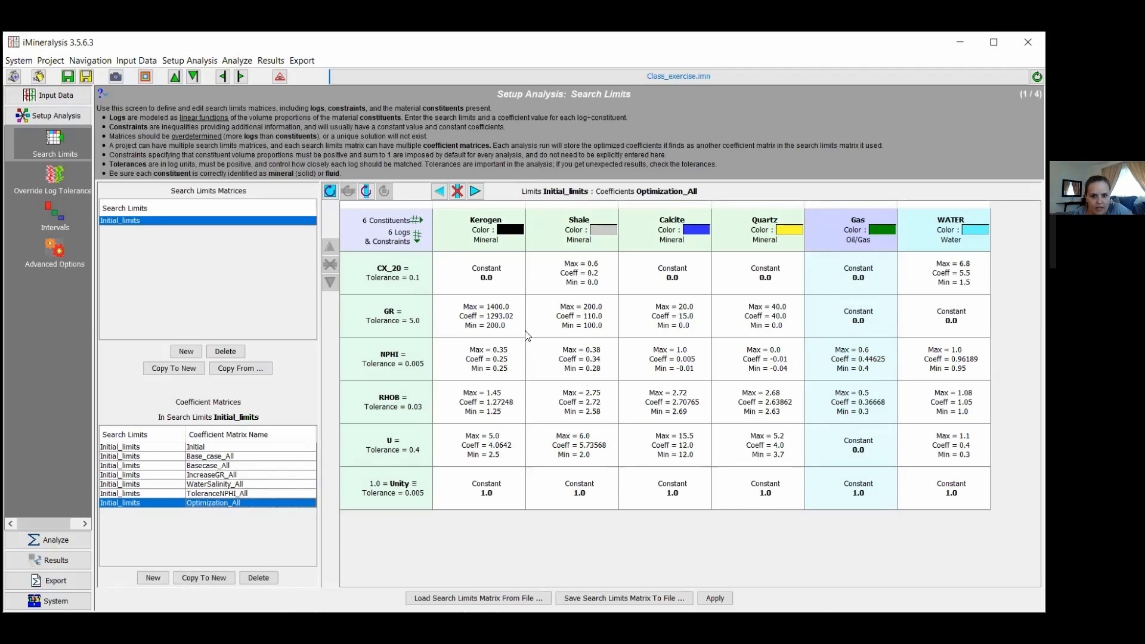
Open the Kerogen GR limits and coefficient of the Optimization_All matrix for editing.
click(502, 323)
click(503, 323)
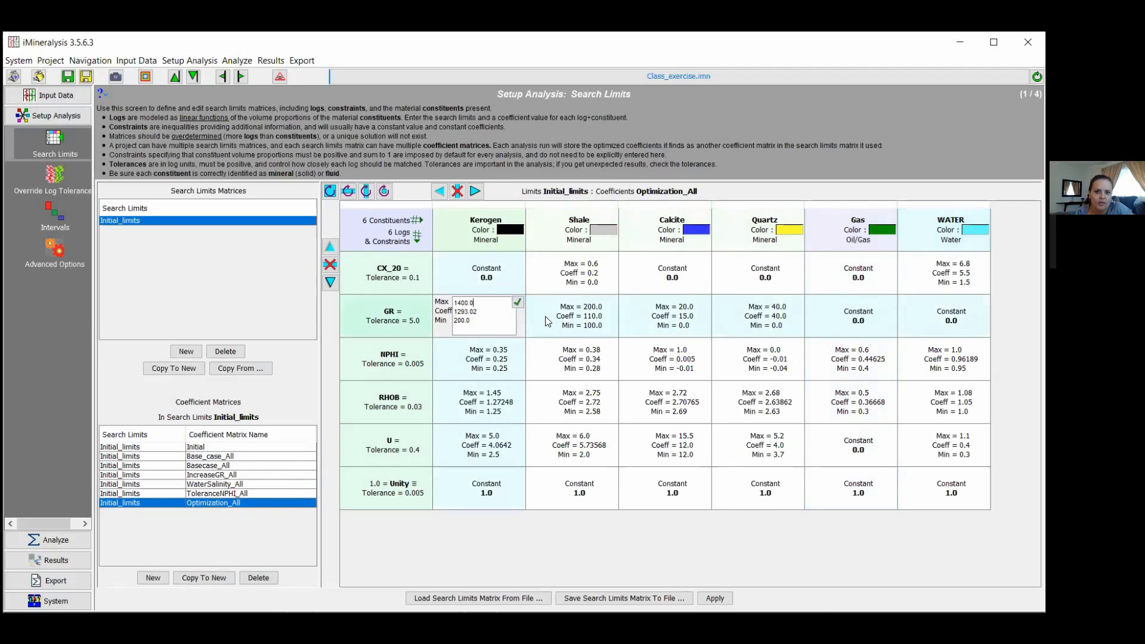
click(488, 304)
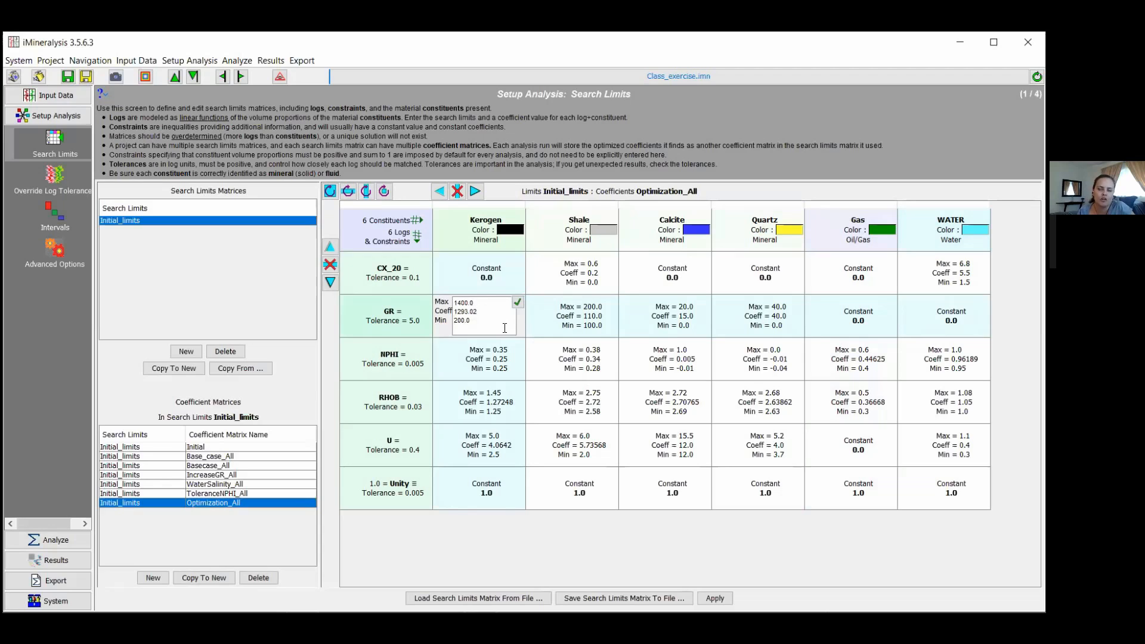